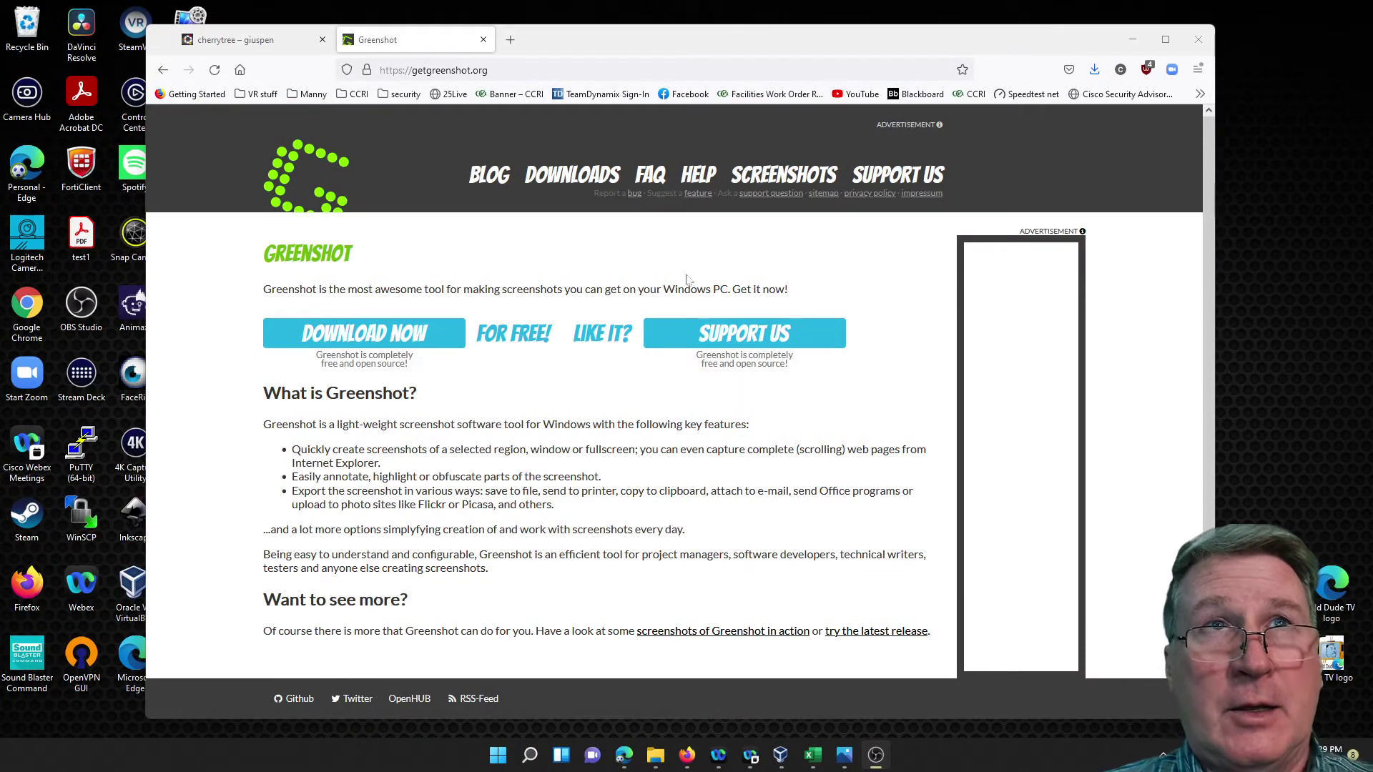
# Return to the CherryTree project page, scroll to the top and select its web address
pyautogui.click(286, 38)
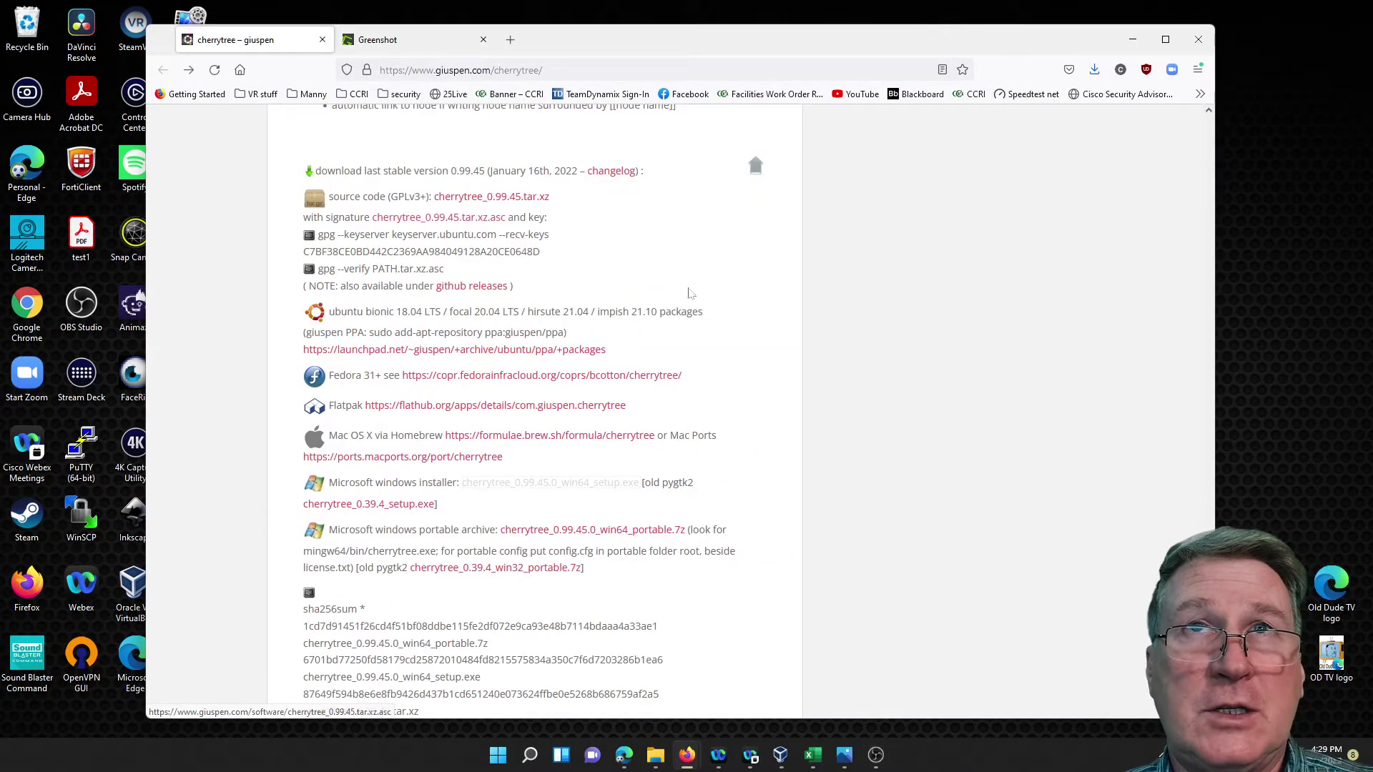
pyautogui.scroll(6, 761, 331)
pyautogui.scroll(15, 762, 331)
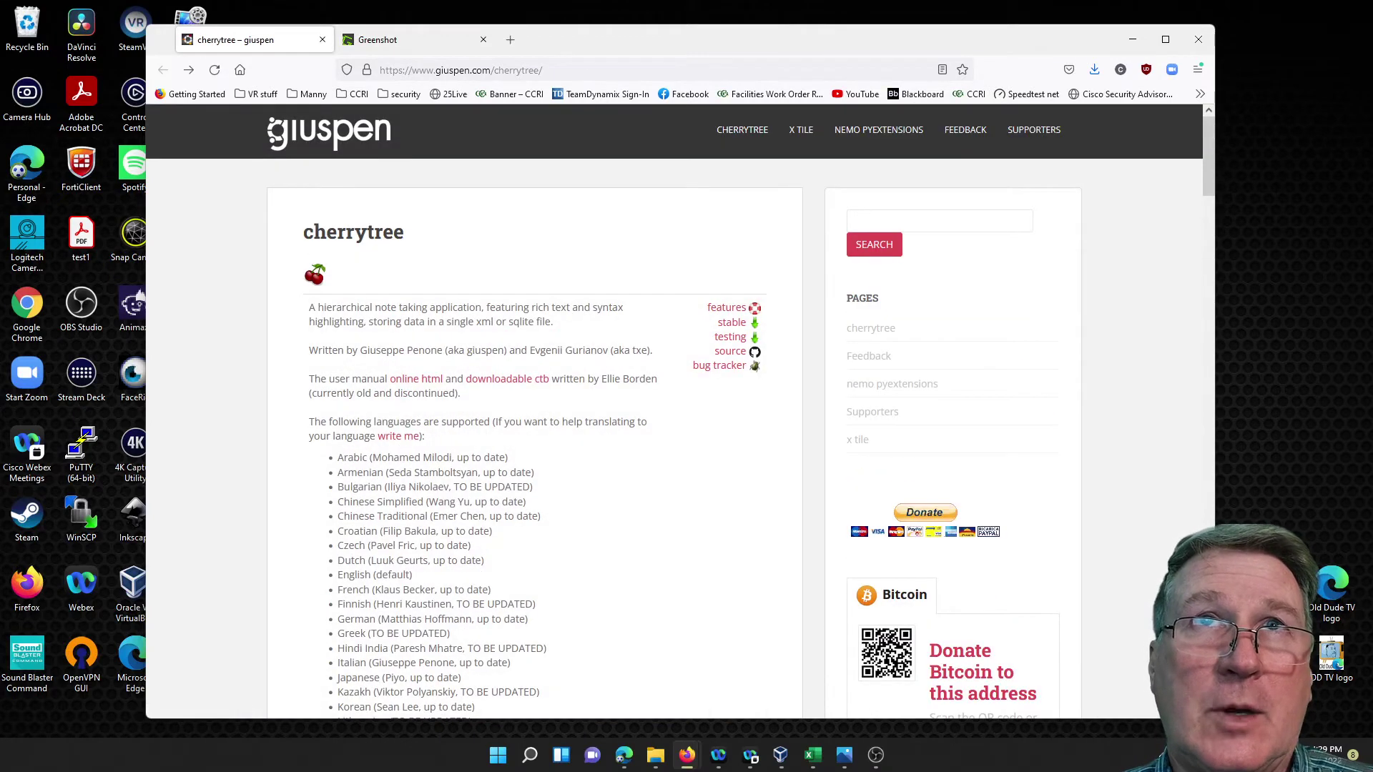
pyautogui.hotkey('ctrl', 'l')
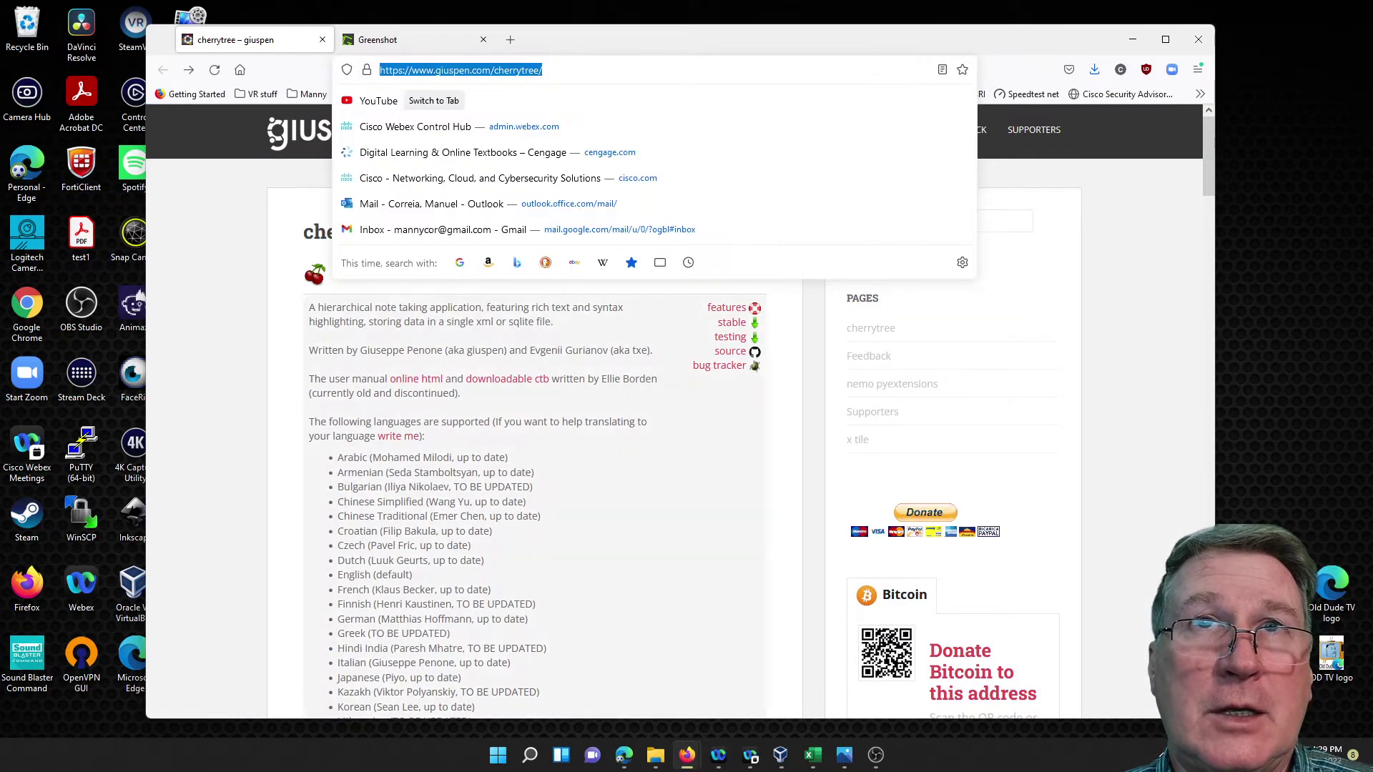
pyautogui.click(639, 523)
# Open the online html manual link in a new tab and browse the Cherrytree User Manual
pyautogui.rightClick(427, 381)
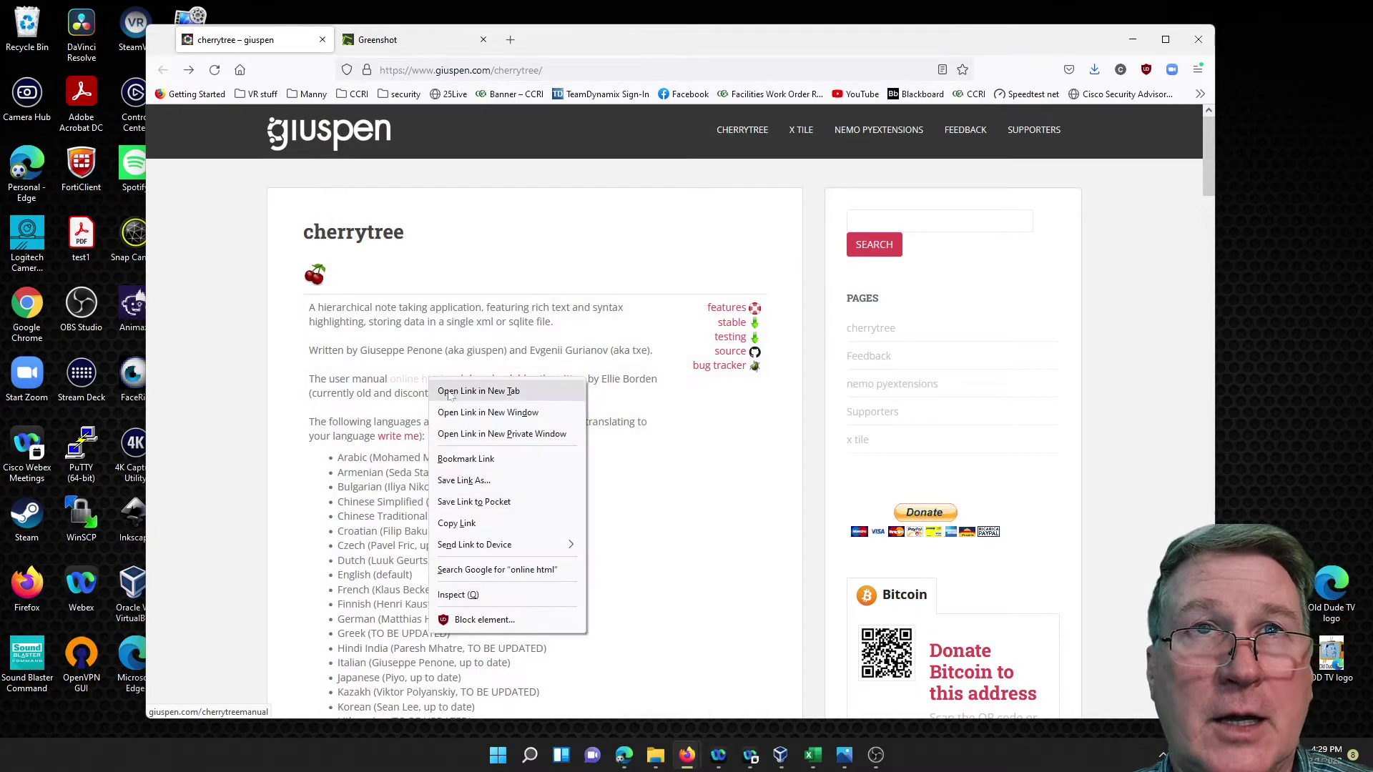
pyautogui.click(461, 390)
pyautogui.click(477, 41)
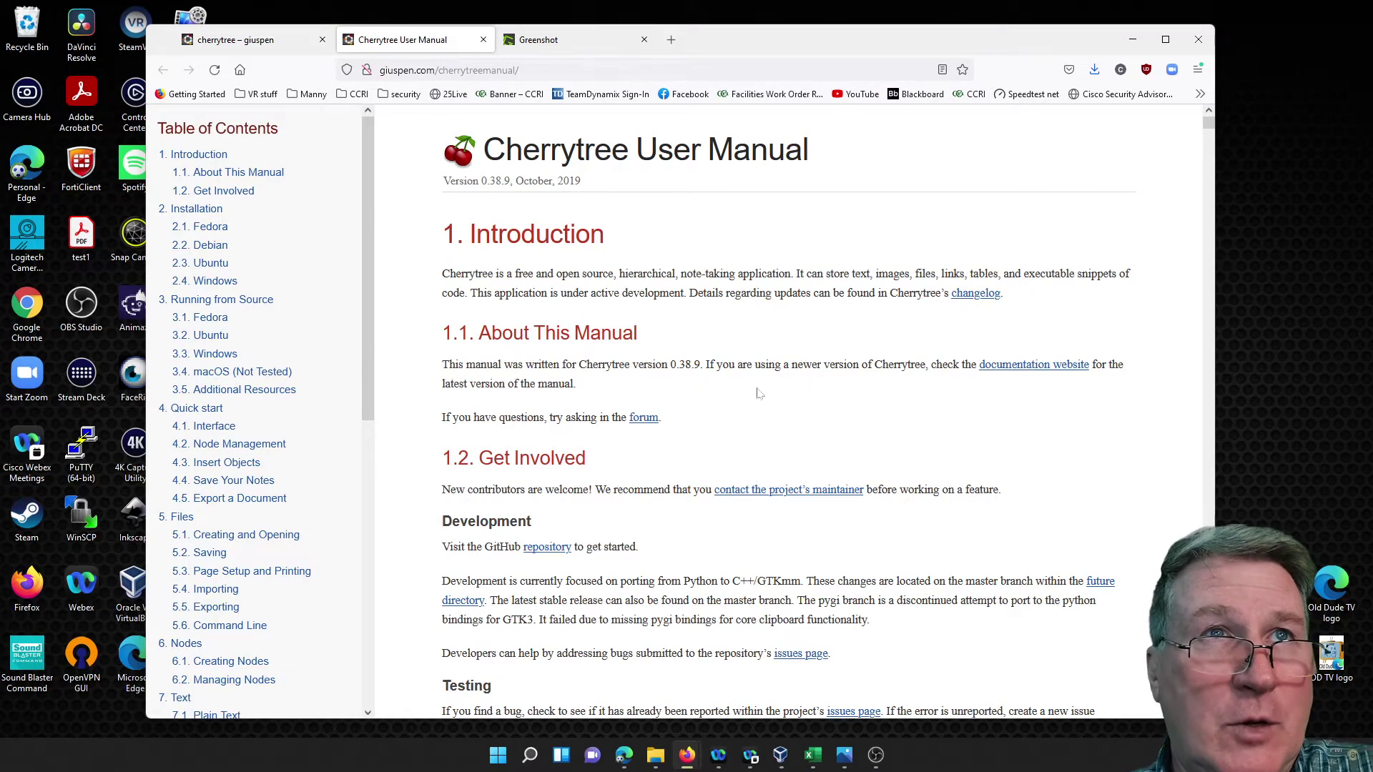
pyautogui.scroll(-1, 758, 392)
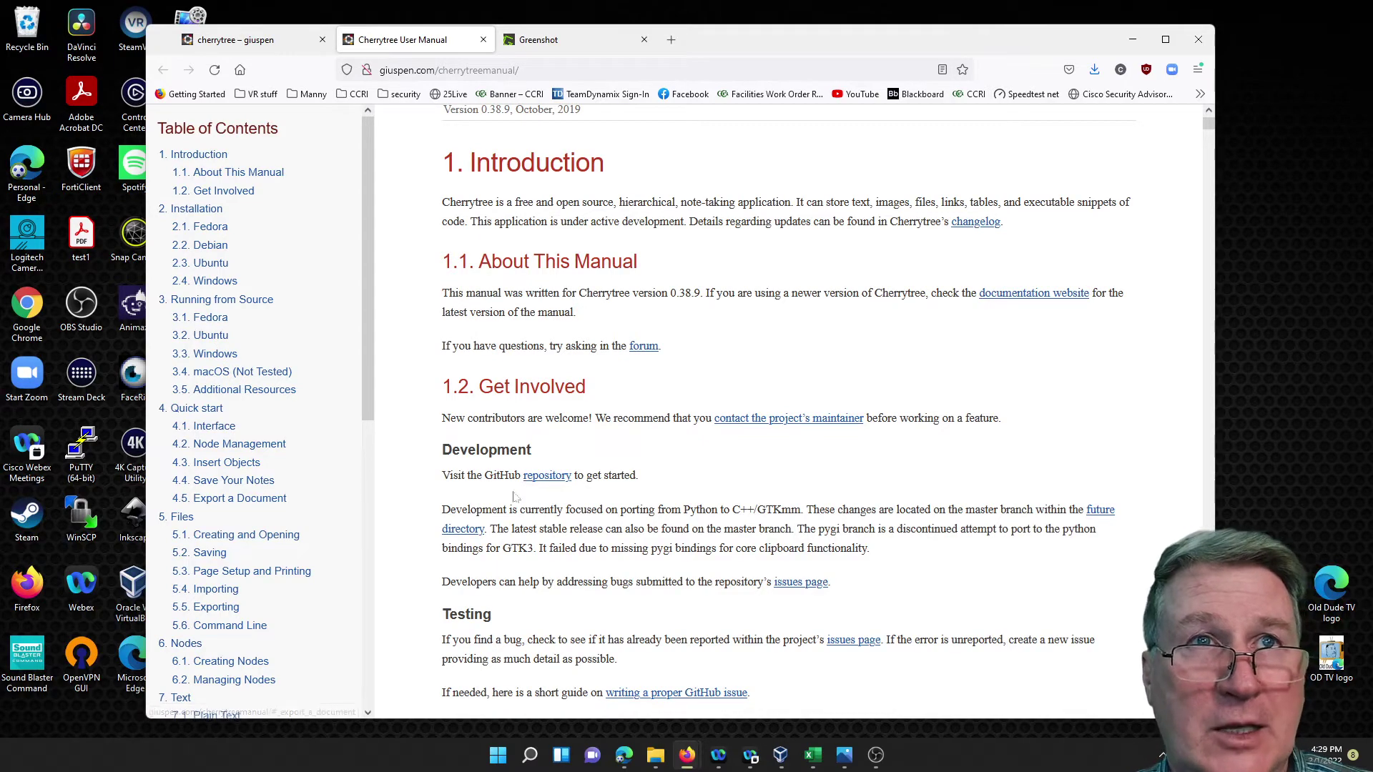
pyautogui.scroll(-15, 787, 411)
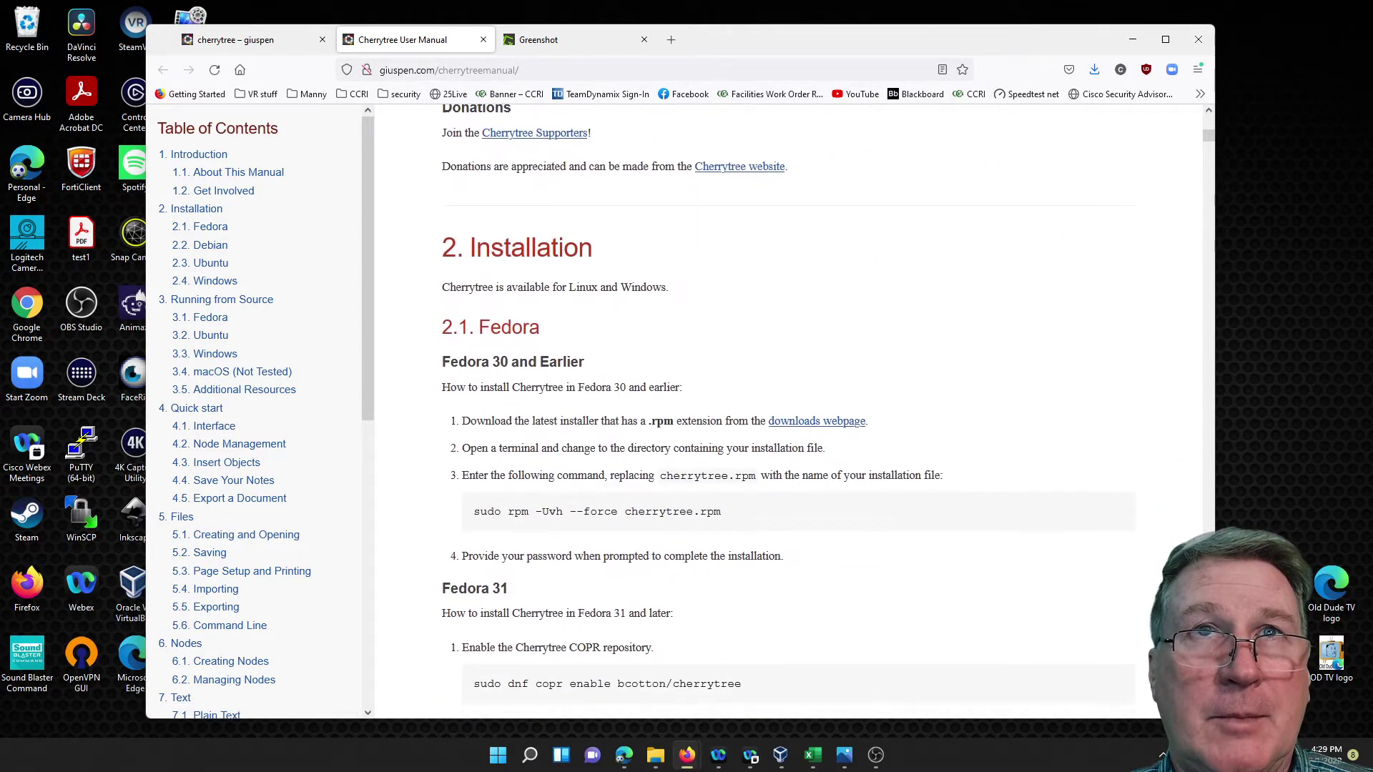
pyautogui.scroll(15, 651, 501)
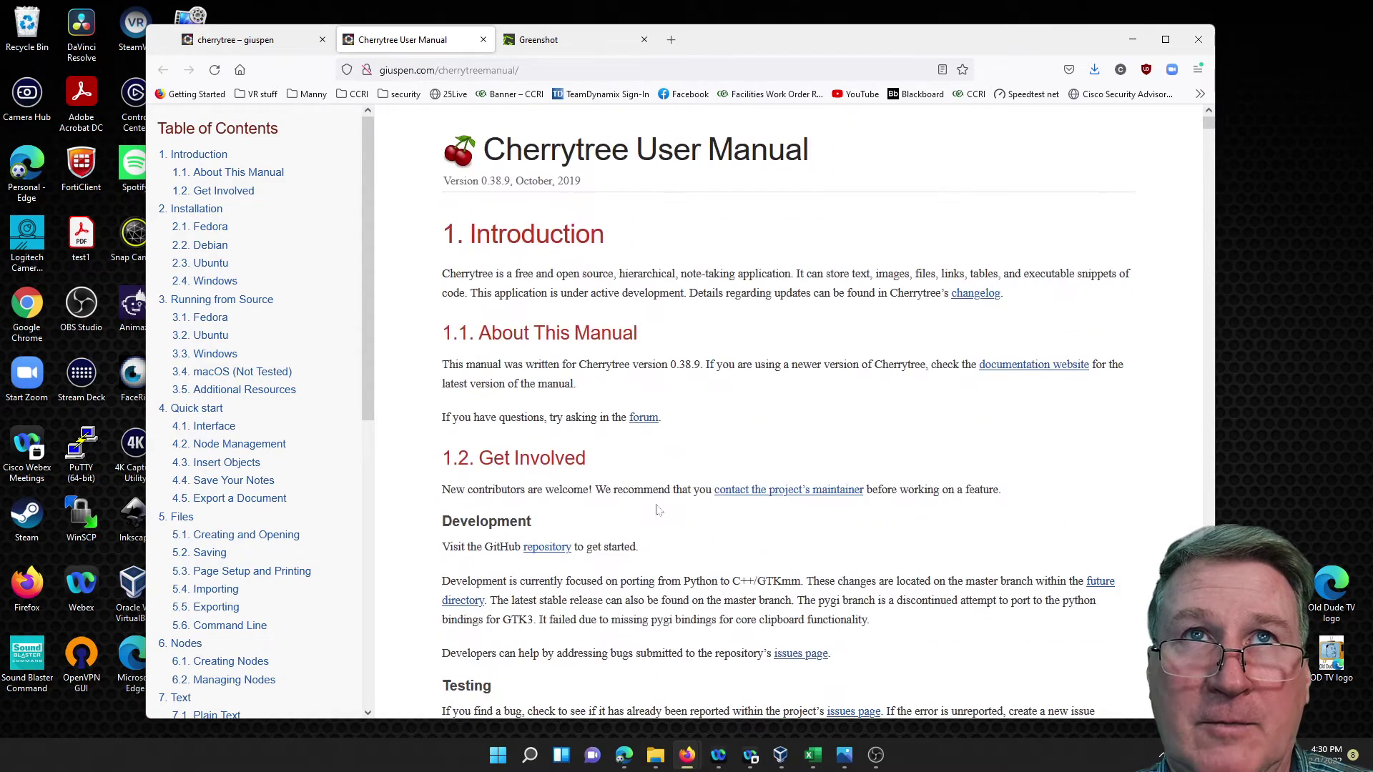
# Switch to the giuspen project tab and scroll to the win64 setup installer and sha256 checksums
pyautogui.click(236, 39)
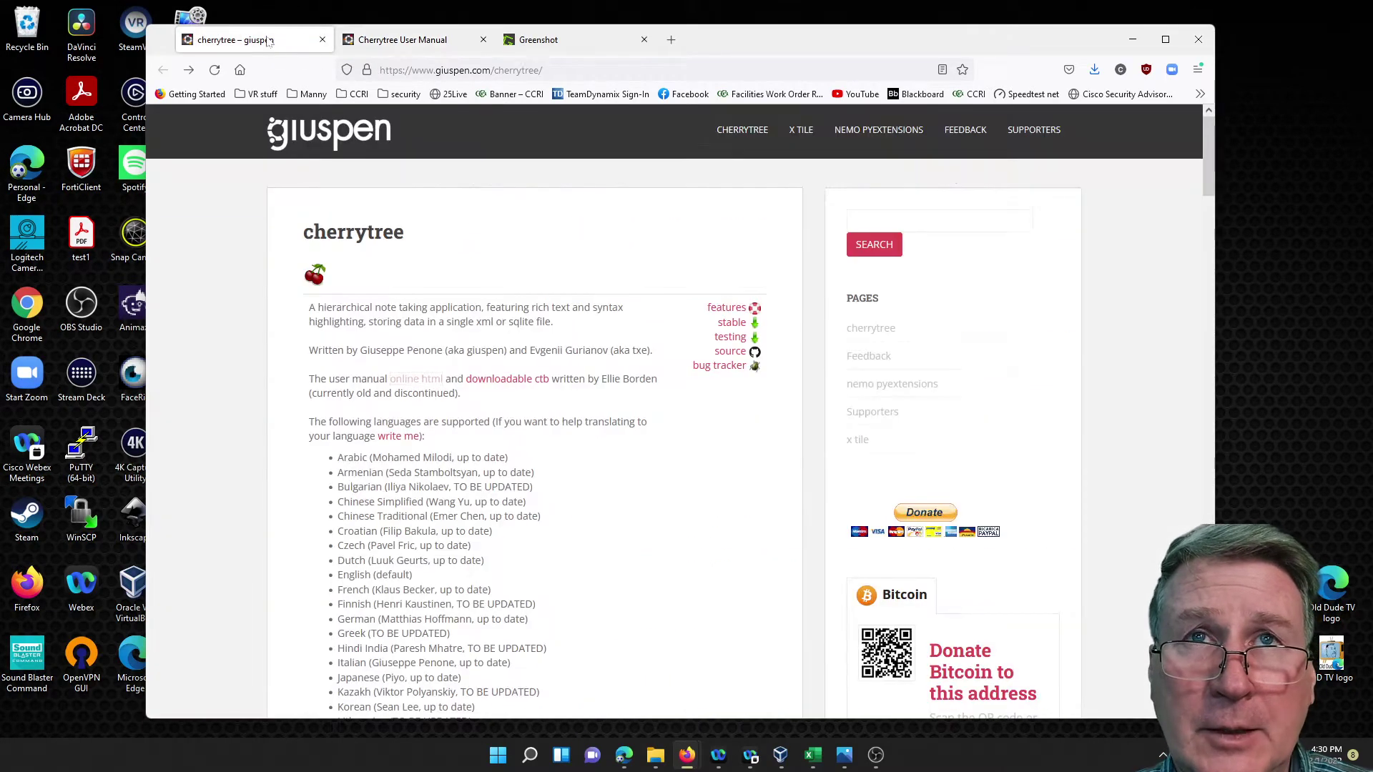
pyautogui.scroll(-15, 632, 470)
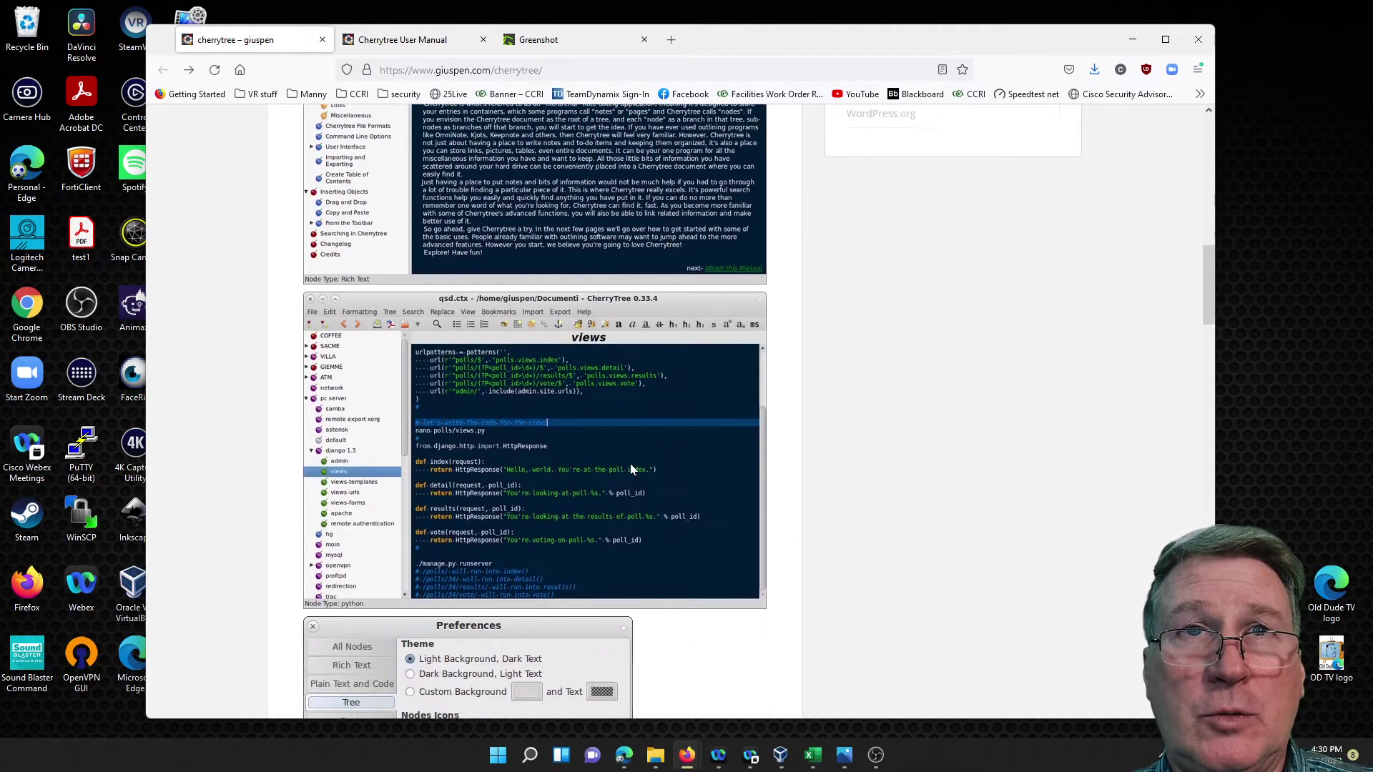
pyautogui.scroll(-15, 632, 470)
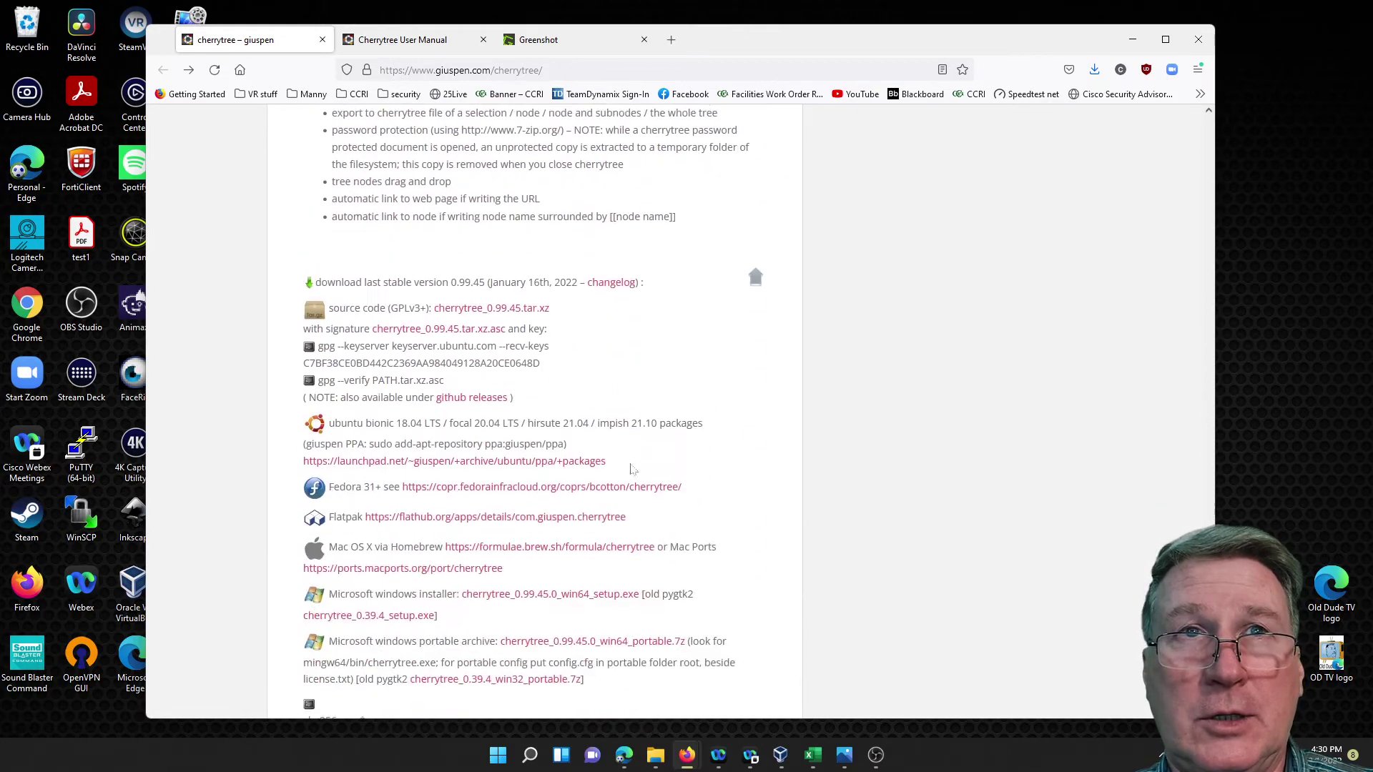
pyautogui.scroll(-2, 576, 455)
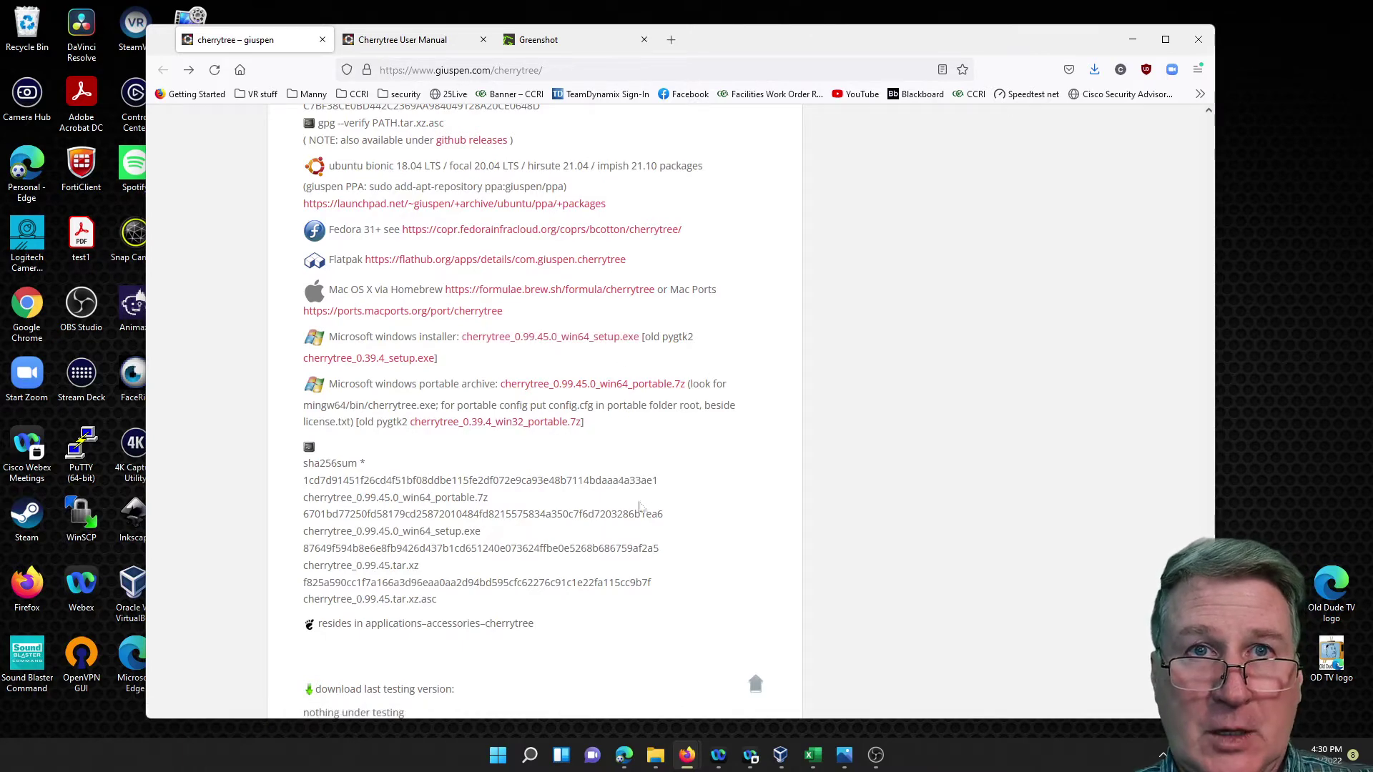
# Launch CherryTree from Windows search and collapse Assessment part 2 and part 1 in example 2
pyautogui.click(533, 758)
pyautogui.write('cherrytree')
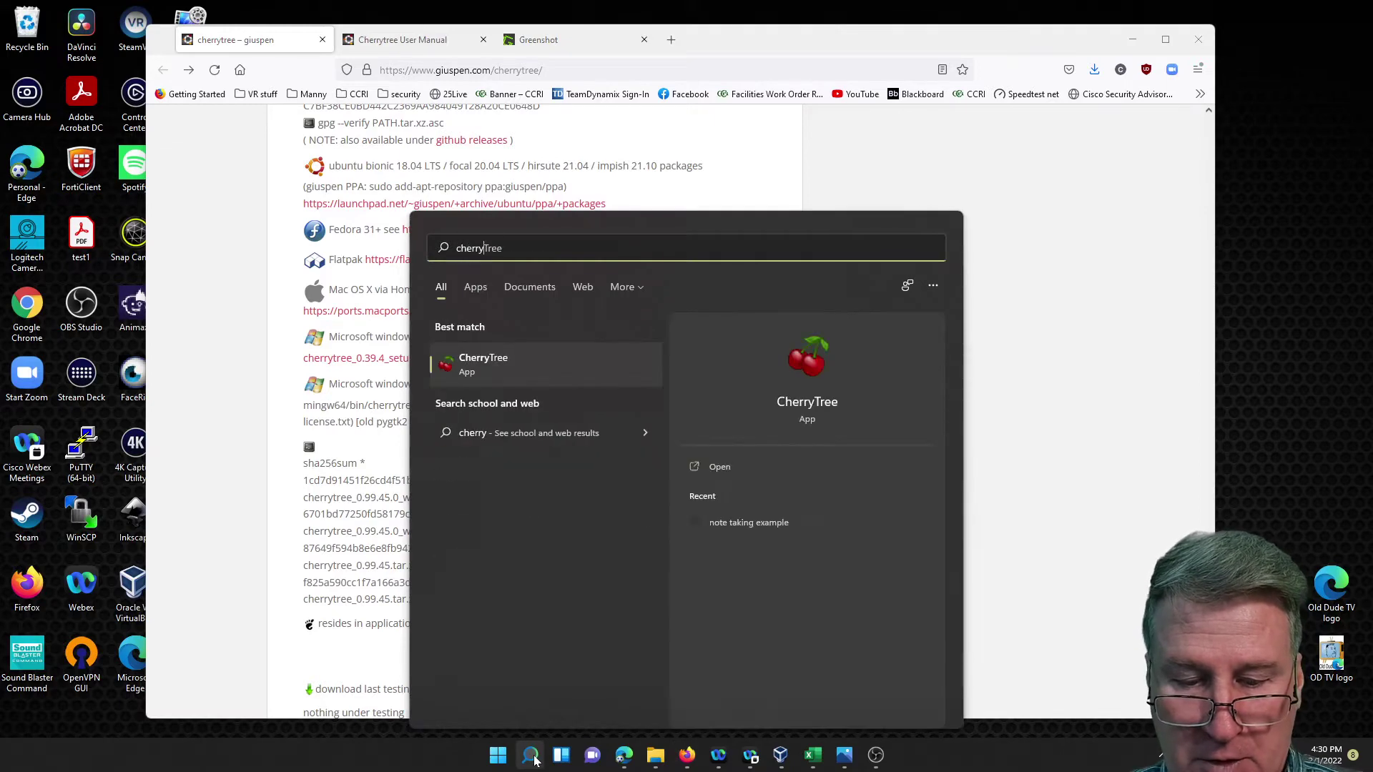
pyautogui.click(533, 758)
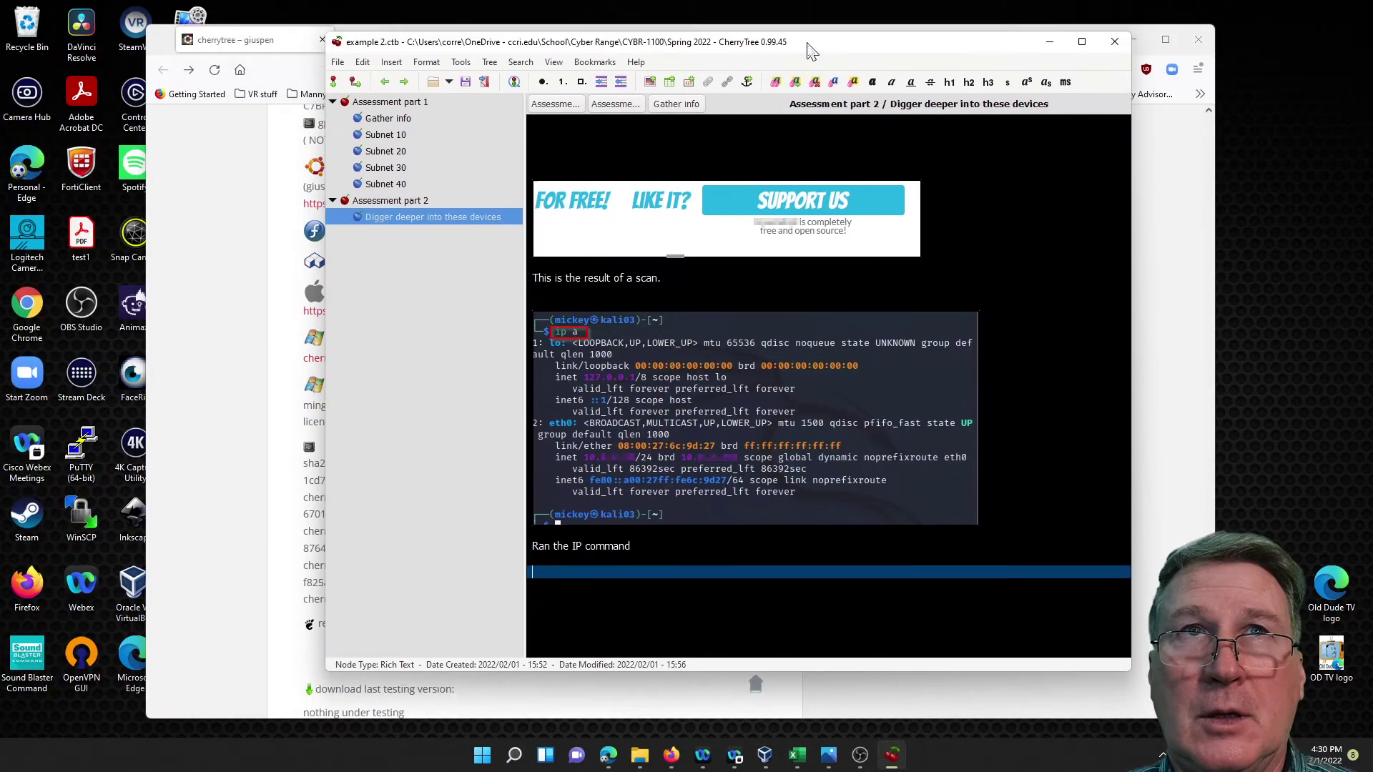
pyautogui.moveTo(810, 50); pyautogui.dragTo(813, 57)
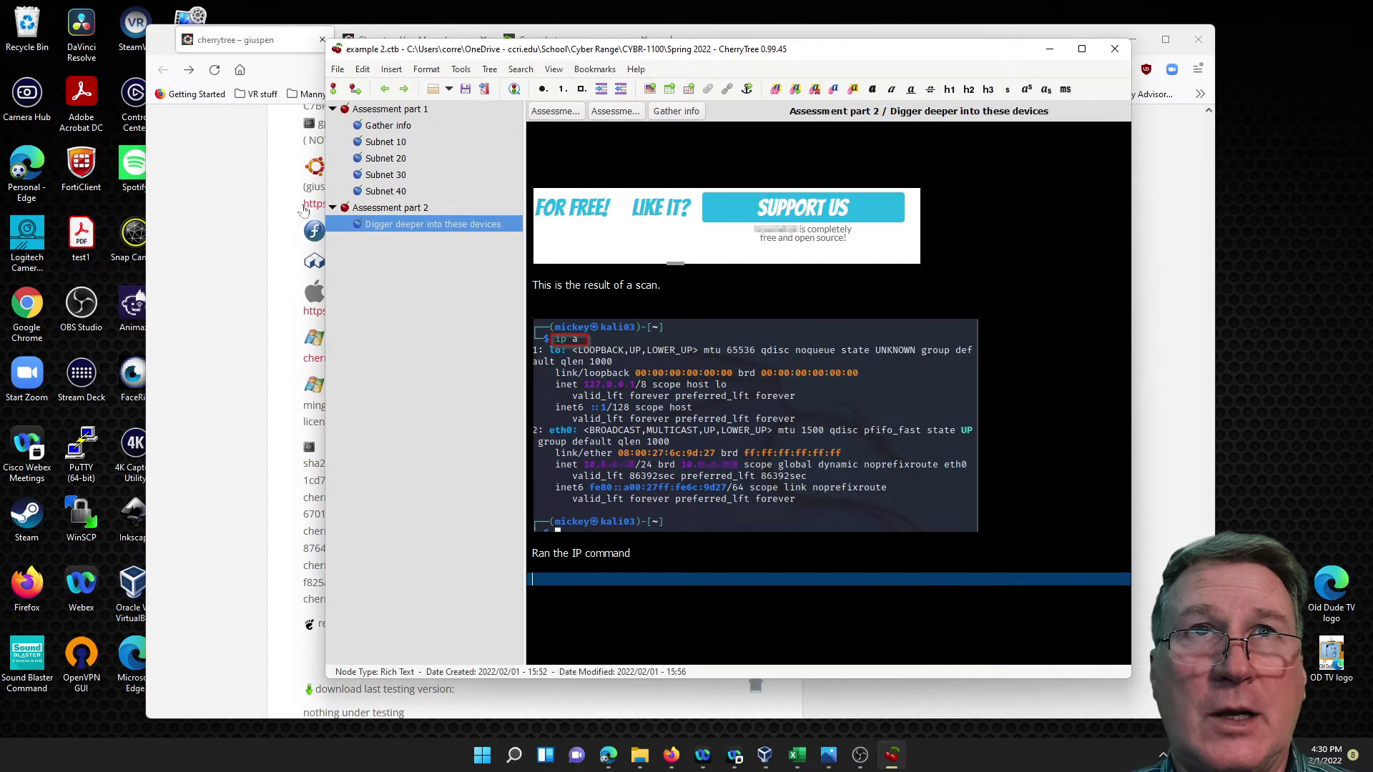
pyautogui.click(331, 206)
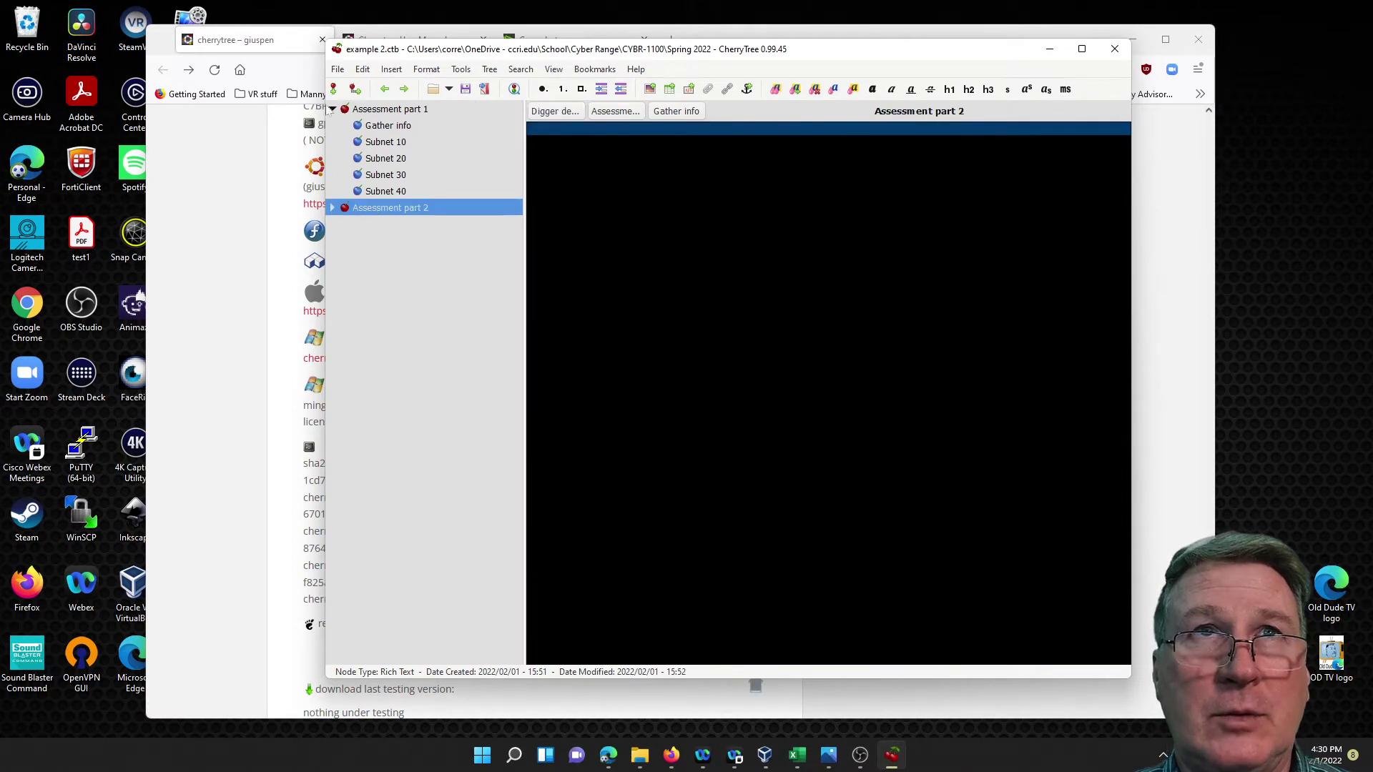
pyautogui.click(332, 109)
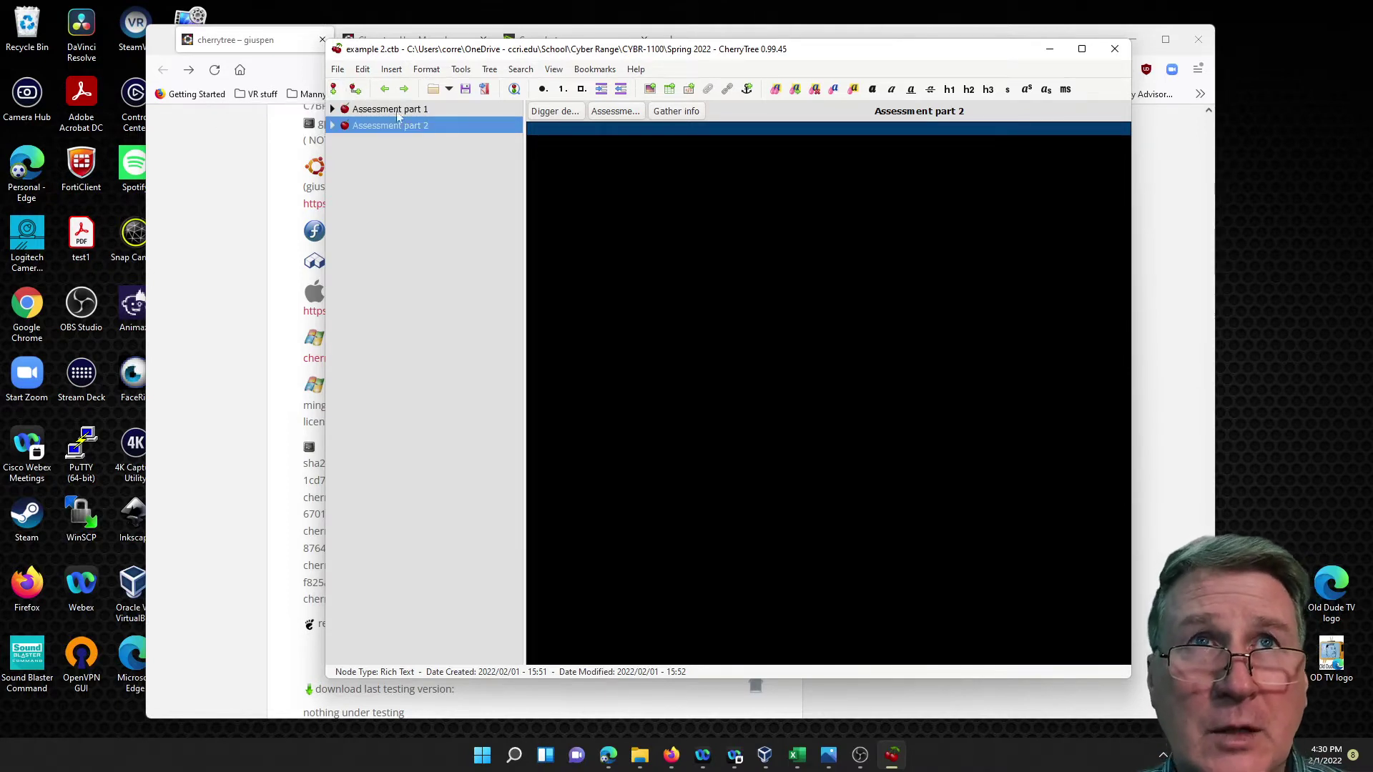
# Add a top-level node named 'Assessment part 3'
pyautogui.click(336, 88)
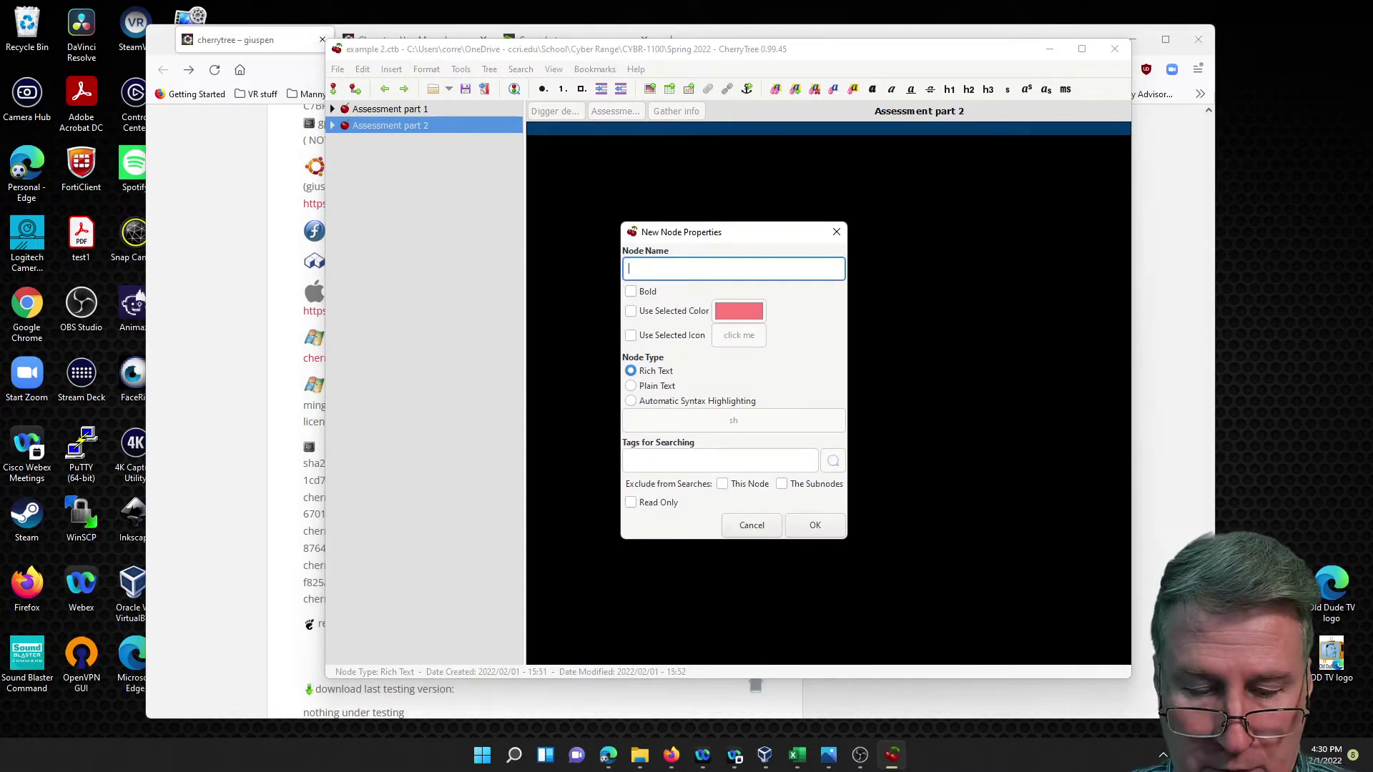
pyautogui.write('Assessment')
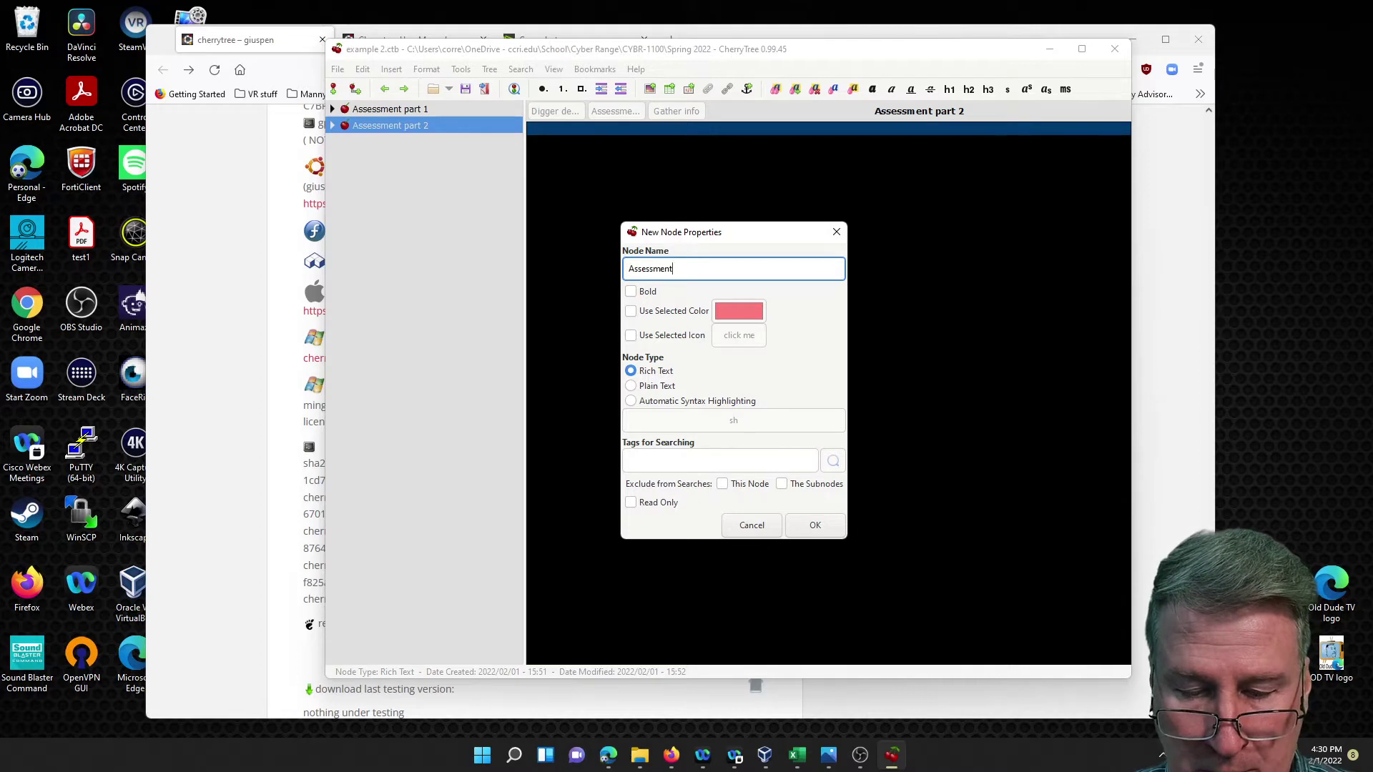
pyautogui.write(' part 3')
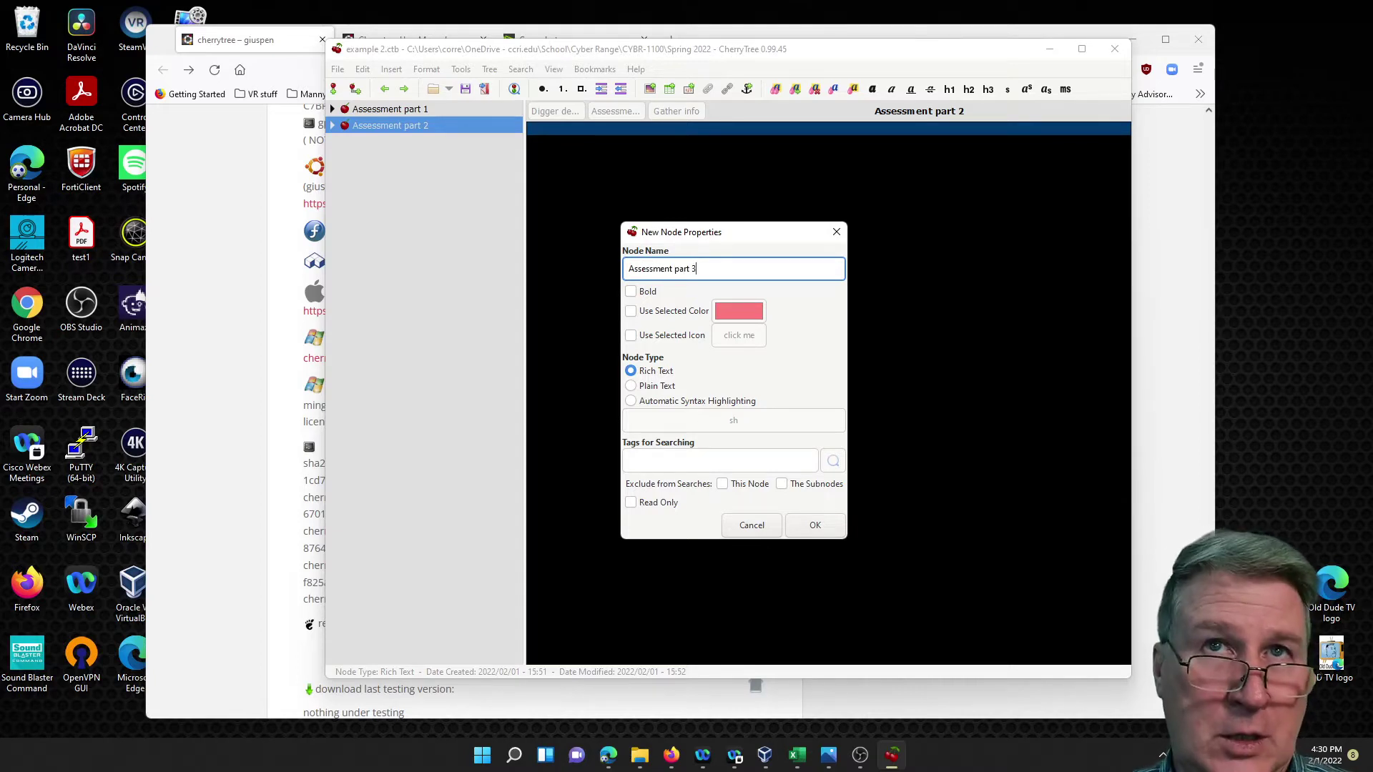
pyautogui.press('Return')
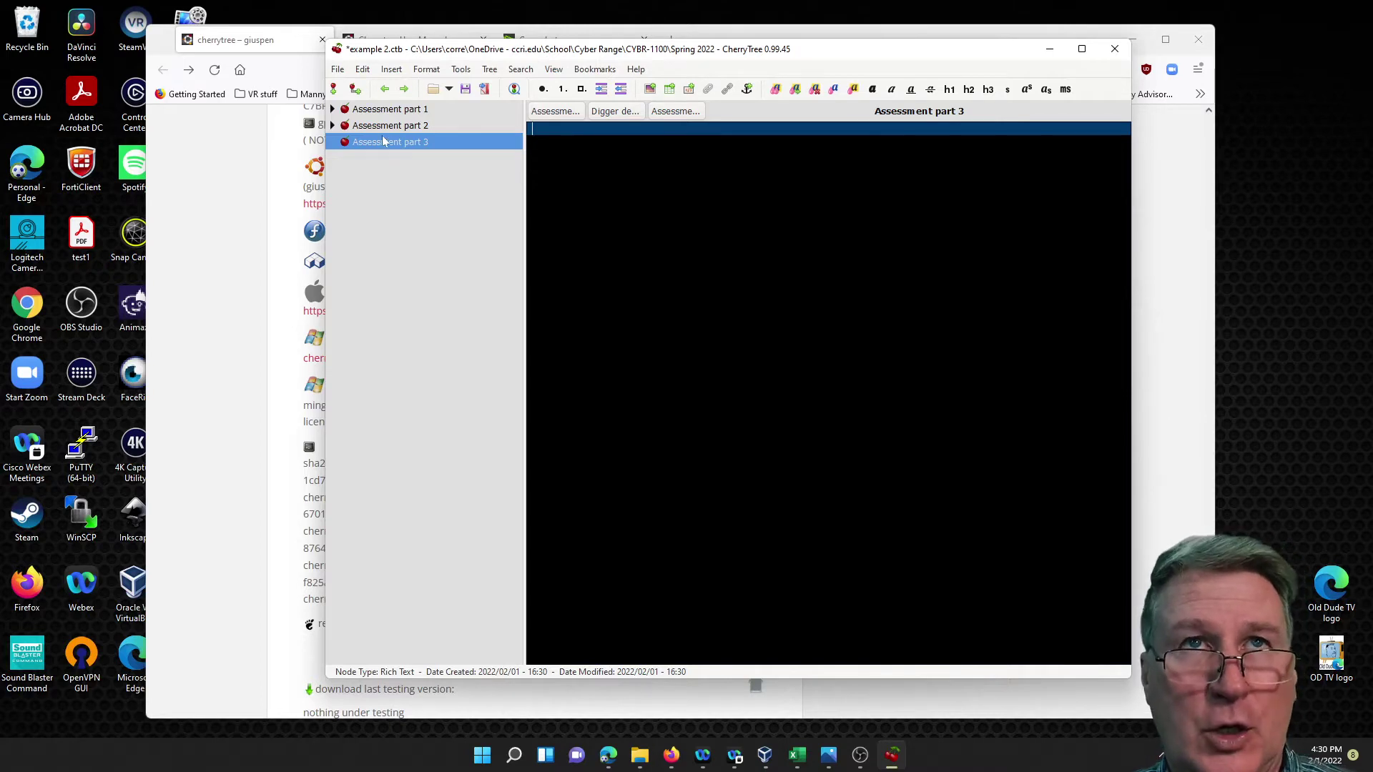
# Add a child node 'Gathering info on servers' under Assessment part 3
pyautogui.rightClick(385, 143)
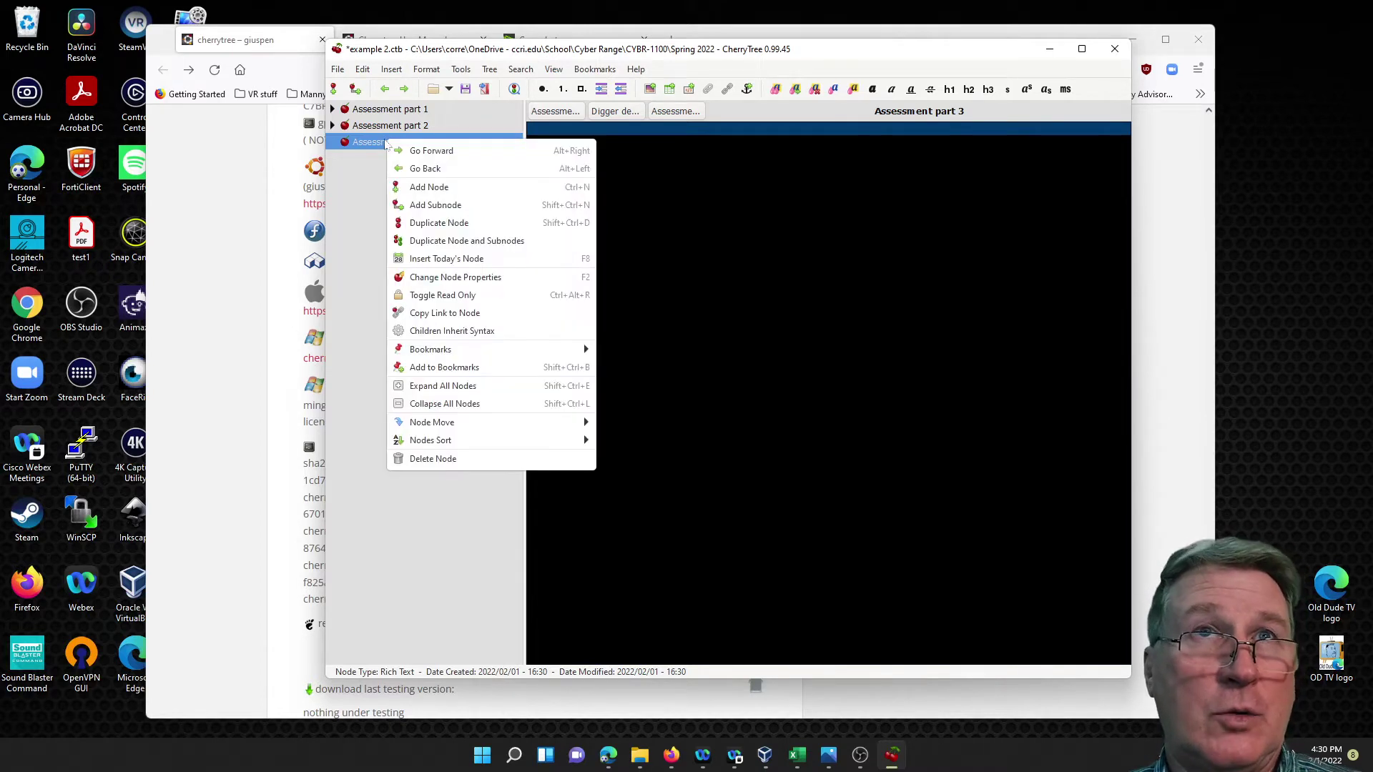
pyautogui.click(439, 212)
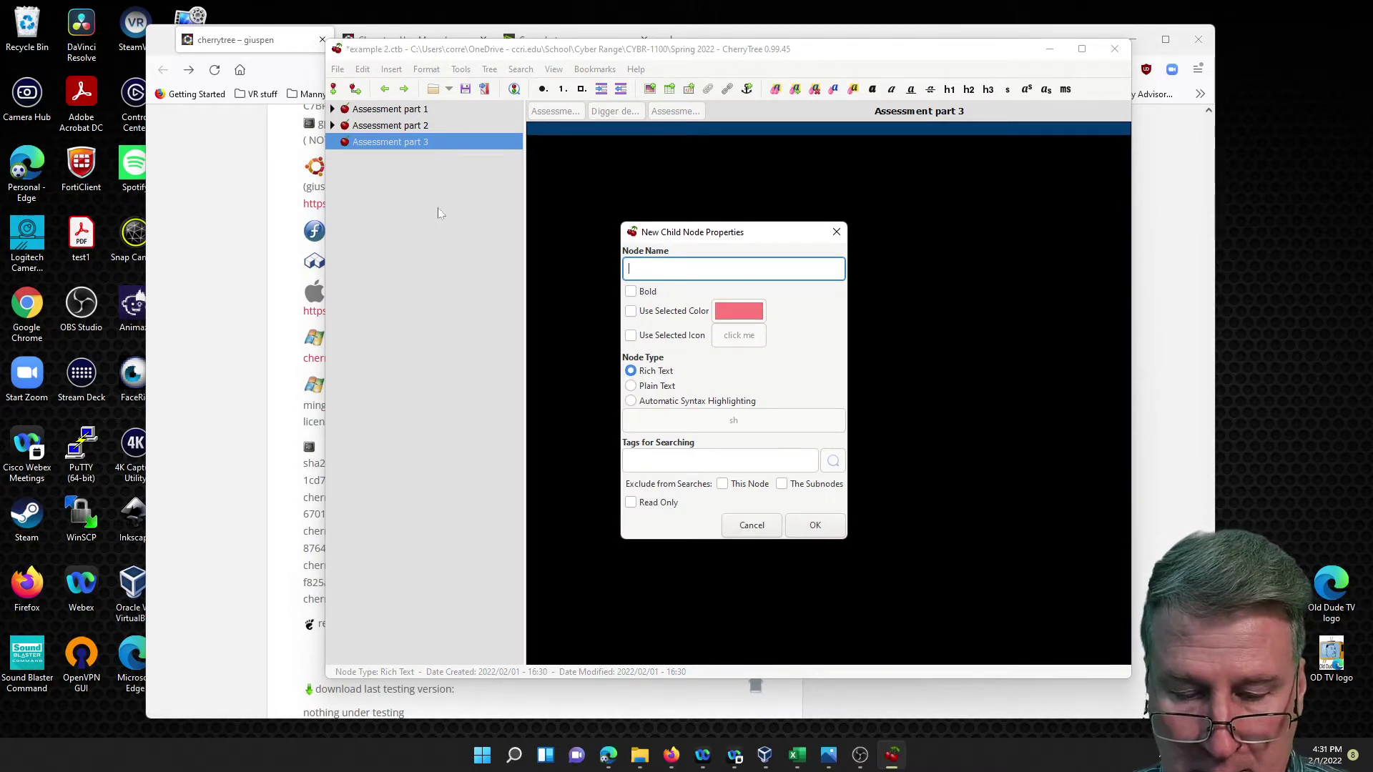
pyautogui.write('Gathering info ')
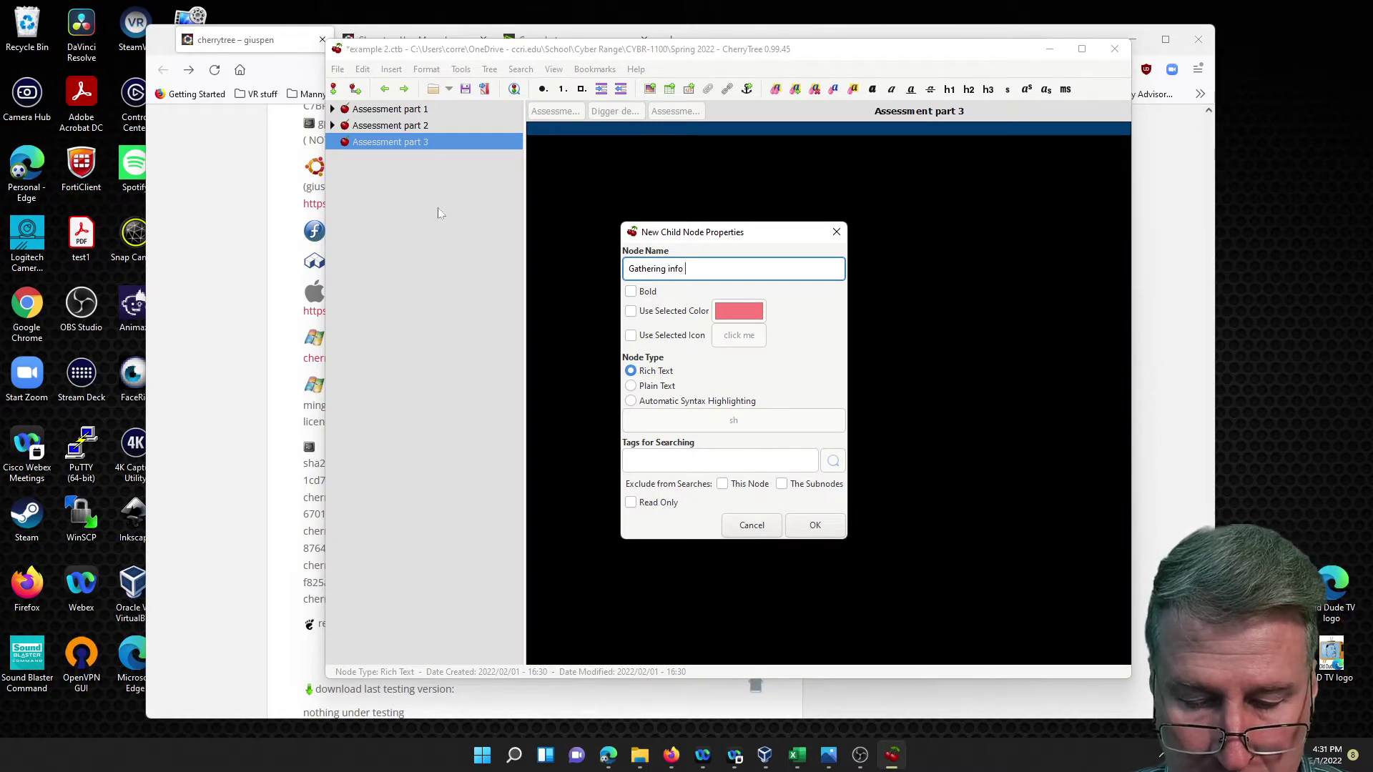
pyautogui.write('on servers')
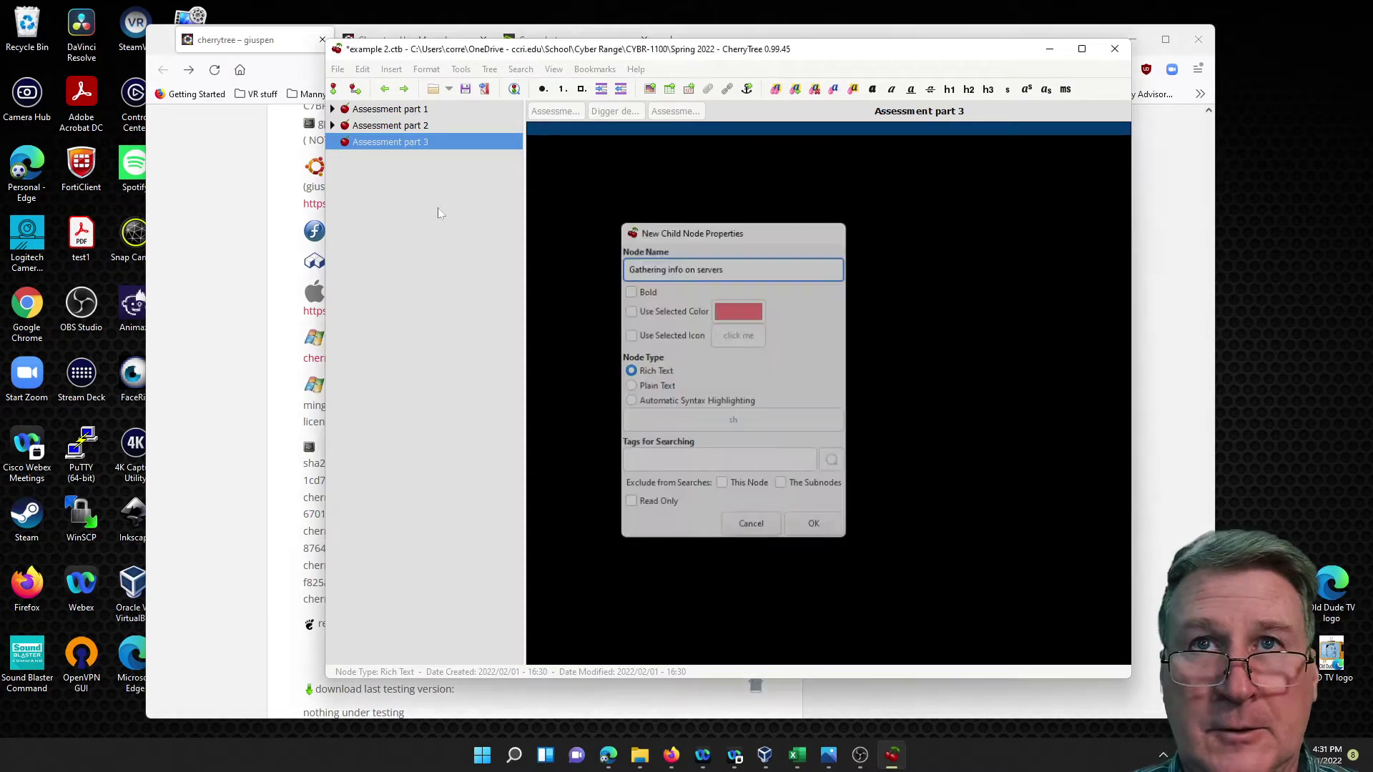
pyautogui.press('Return')
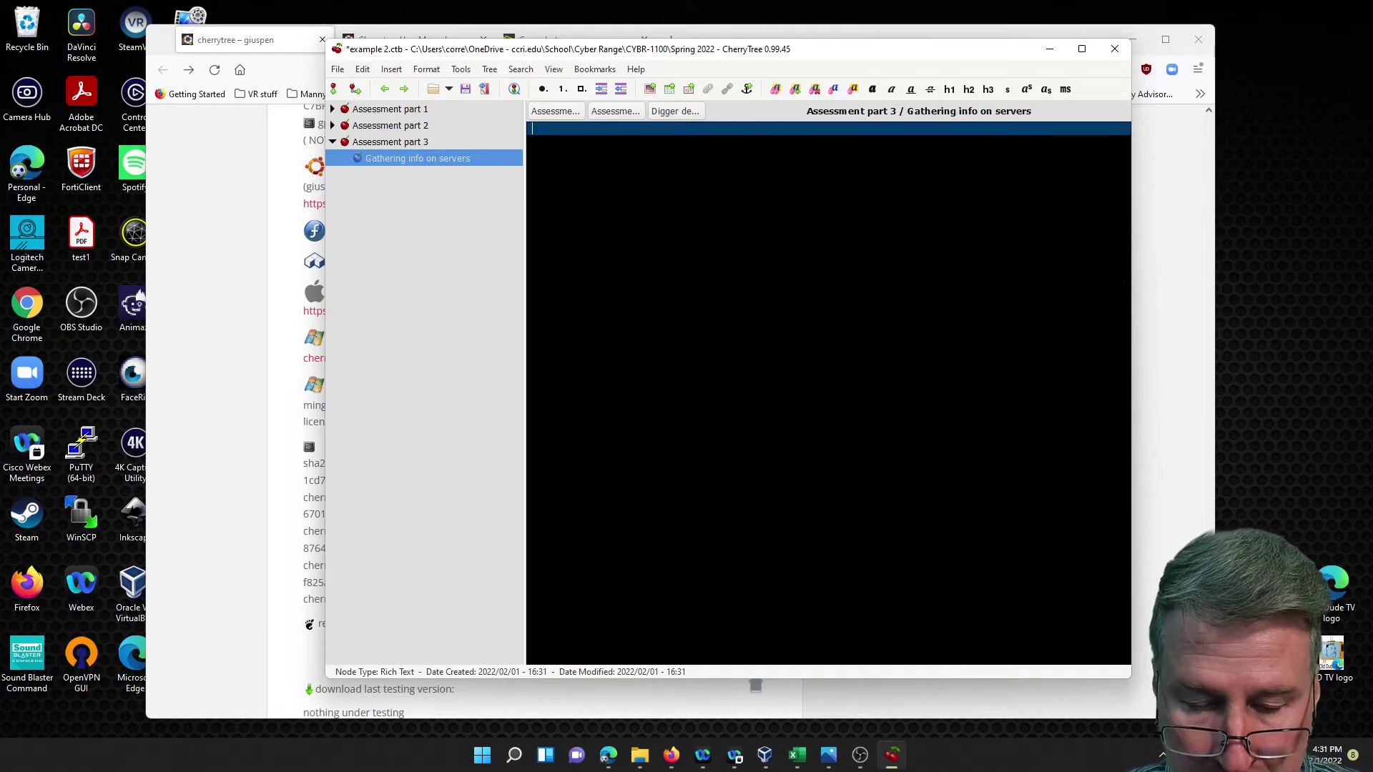
# Type 'these are the servers from the subents that we are going to use for our security assessment'
pyautogui.write('these are ')
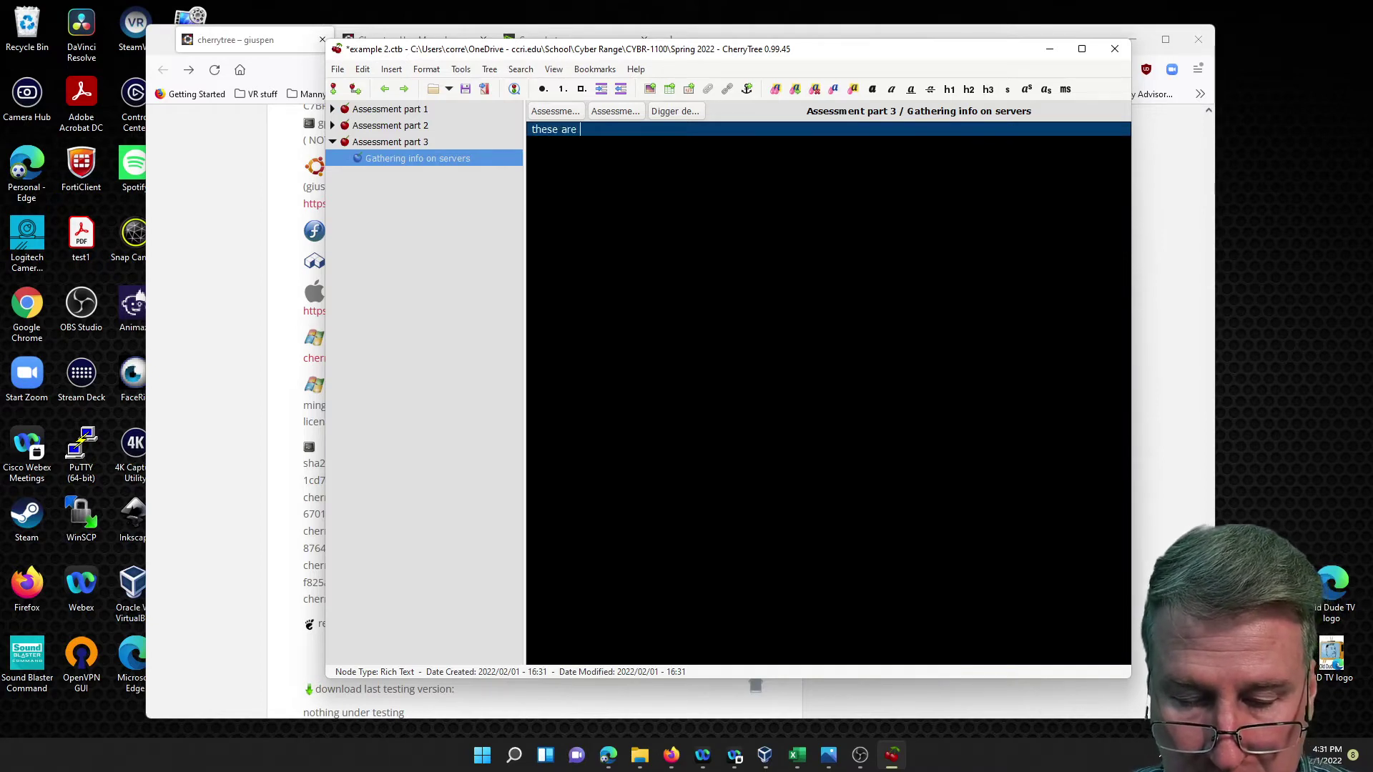
pyautogui.write('the servers')
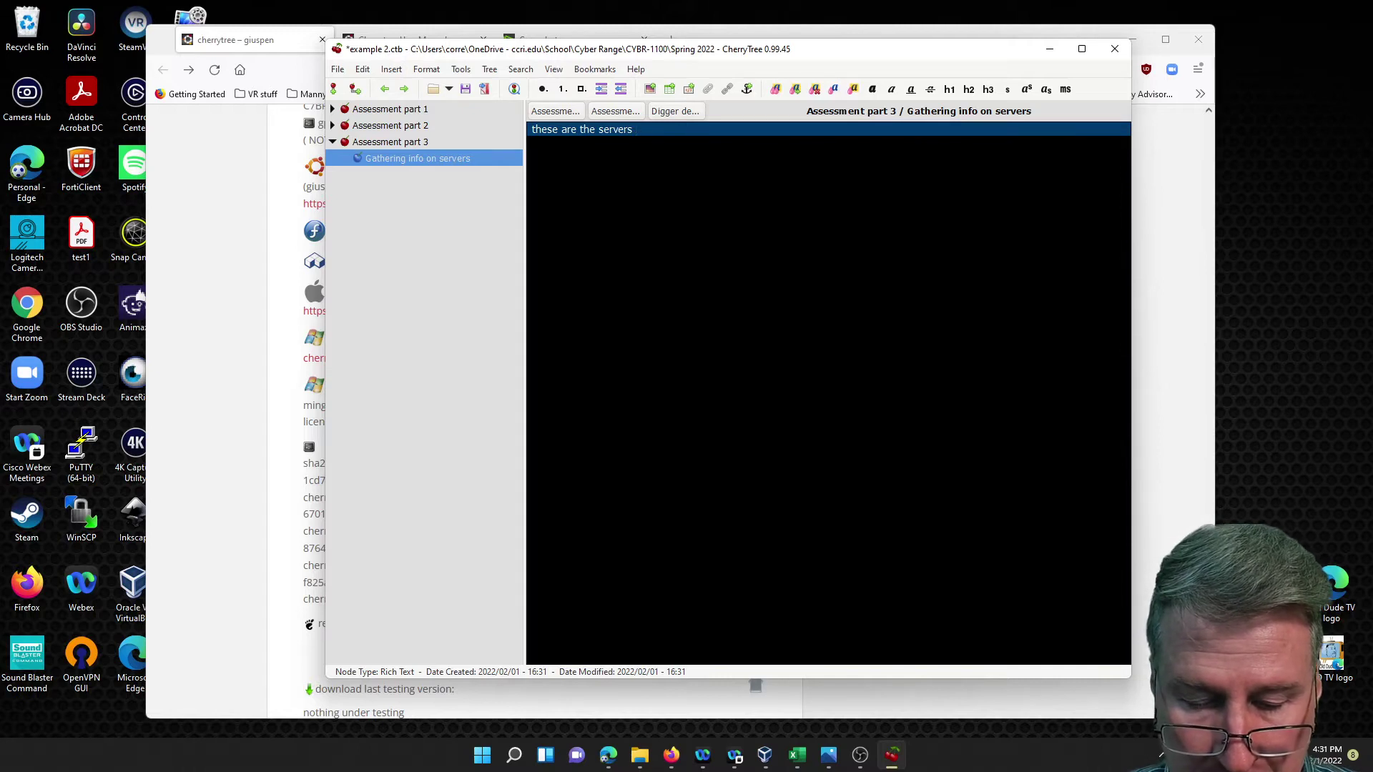
pyautogui.write(' from the sub')
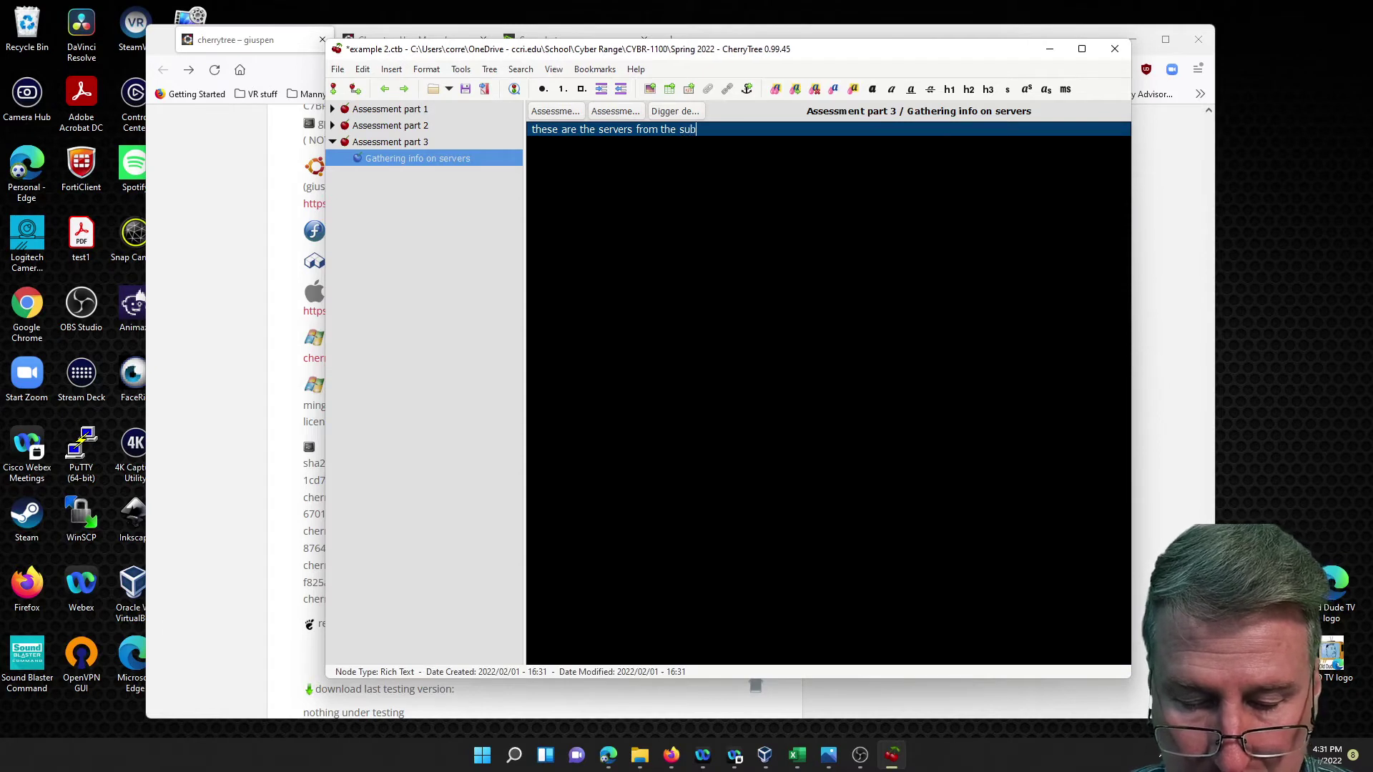
pyautogui.write('ents')
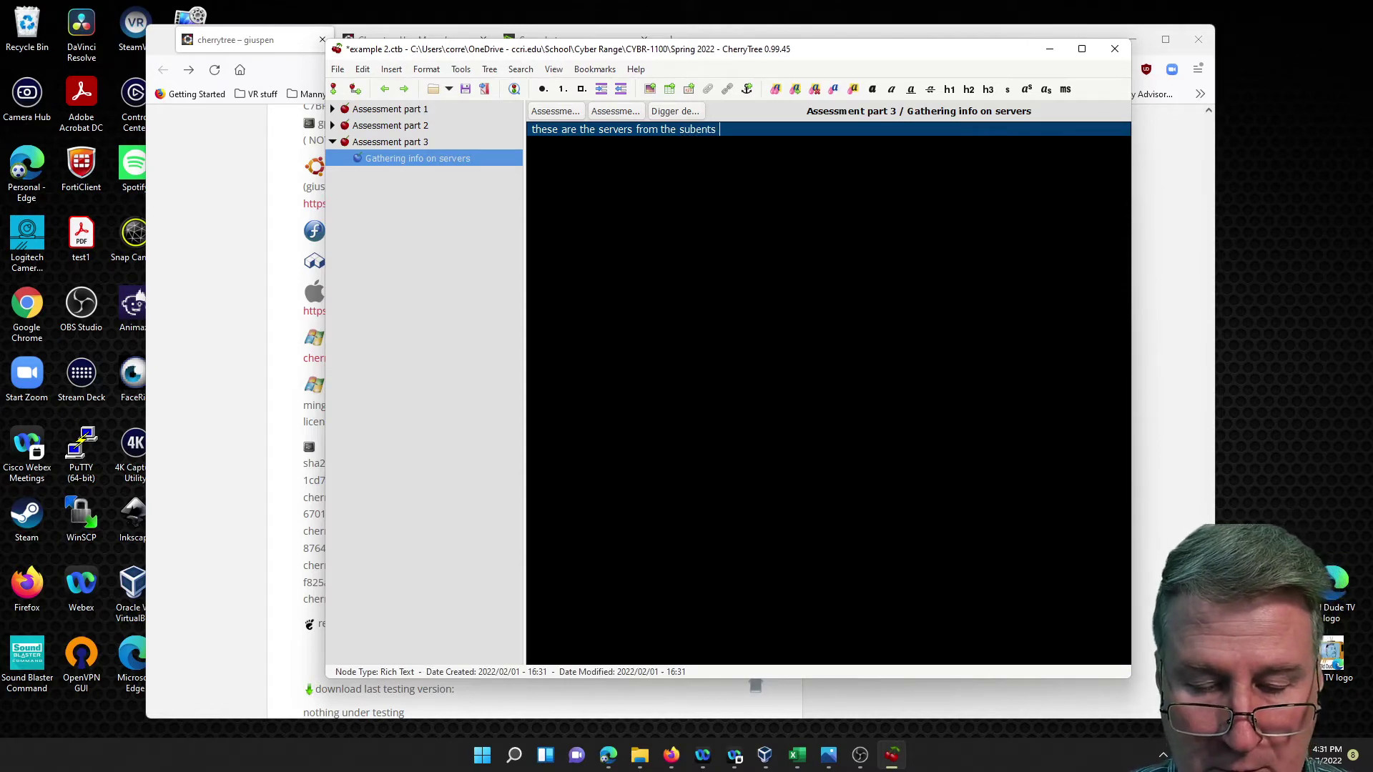
pyautogui.write(' that we')
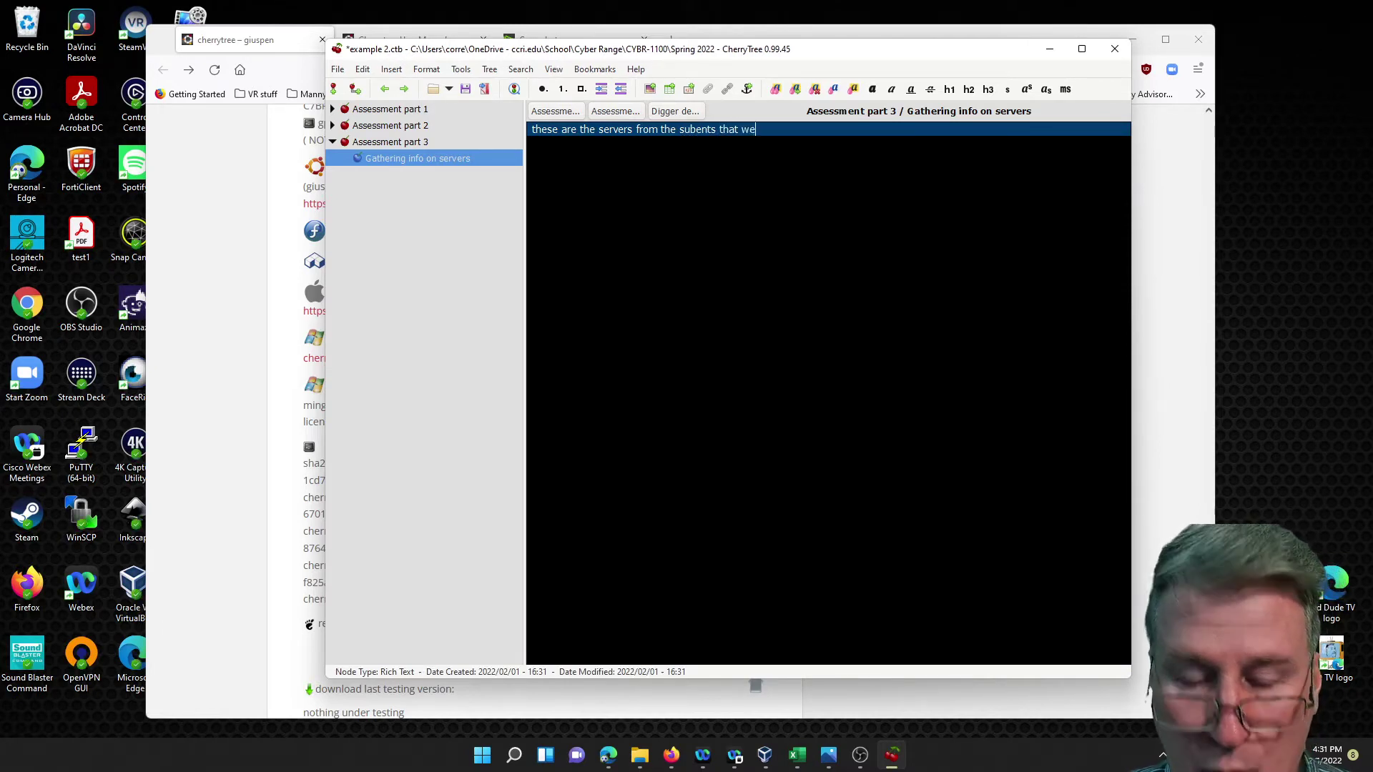
pyautogui.write(' are ge')
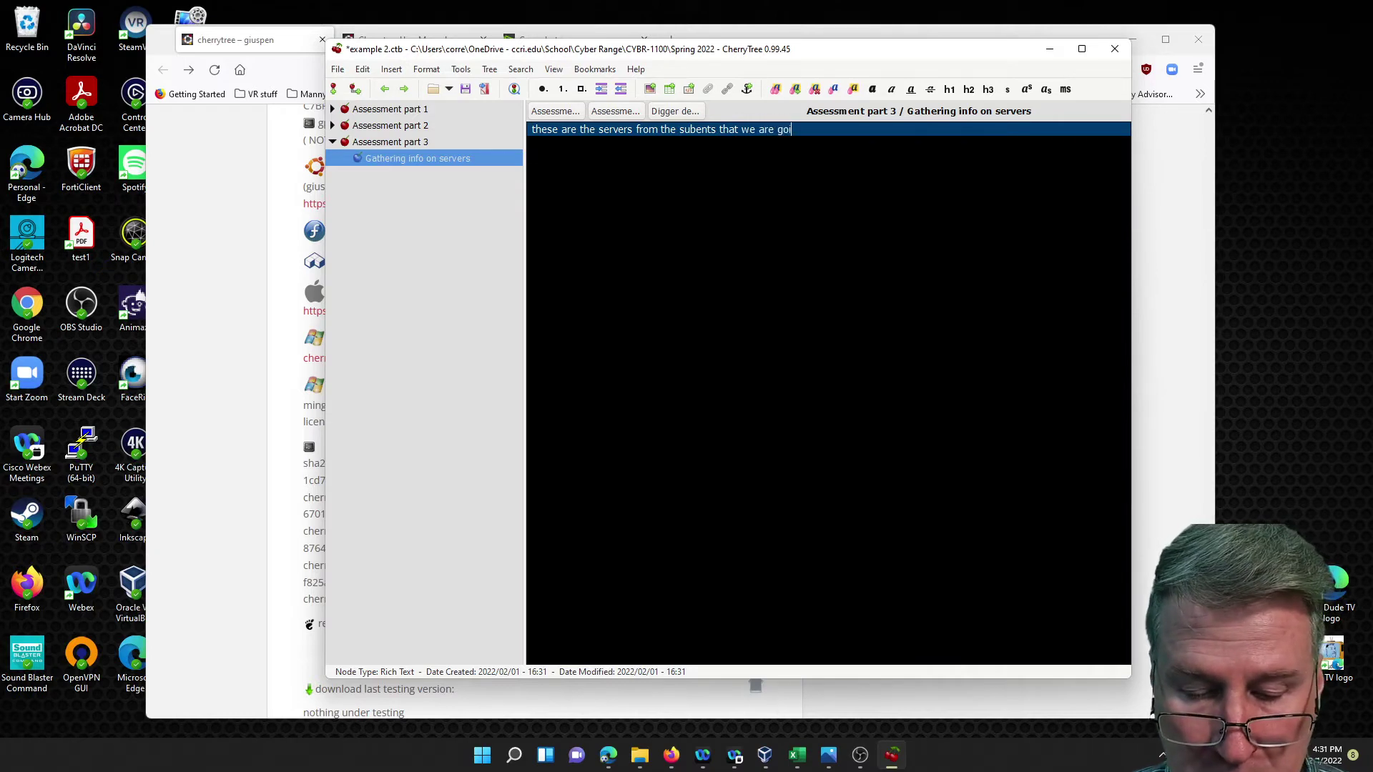
pyautogui.press('BackSpace')
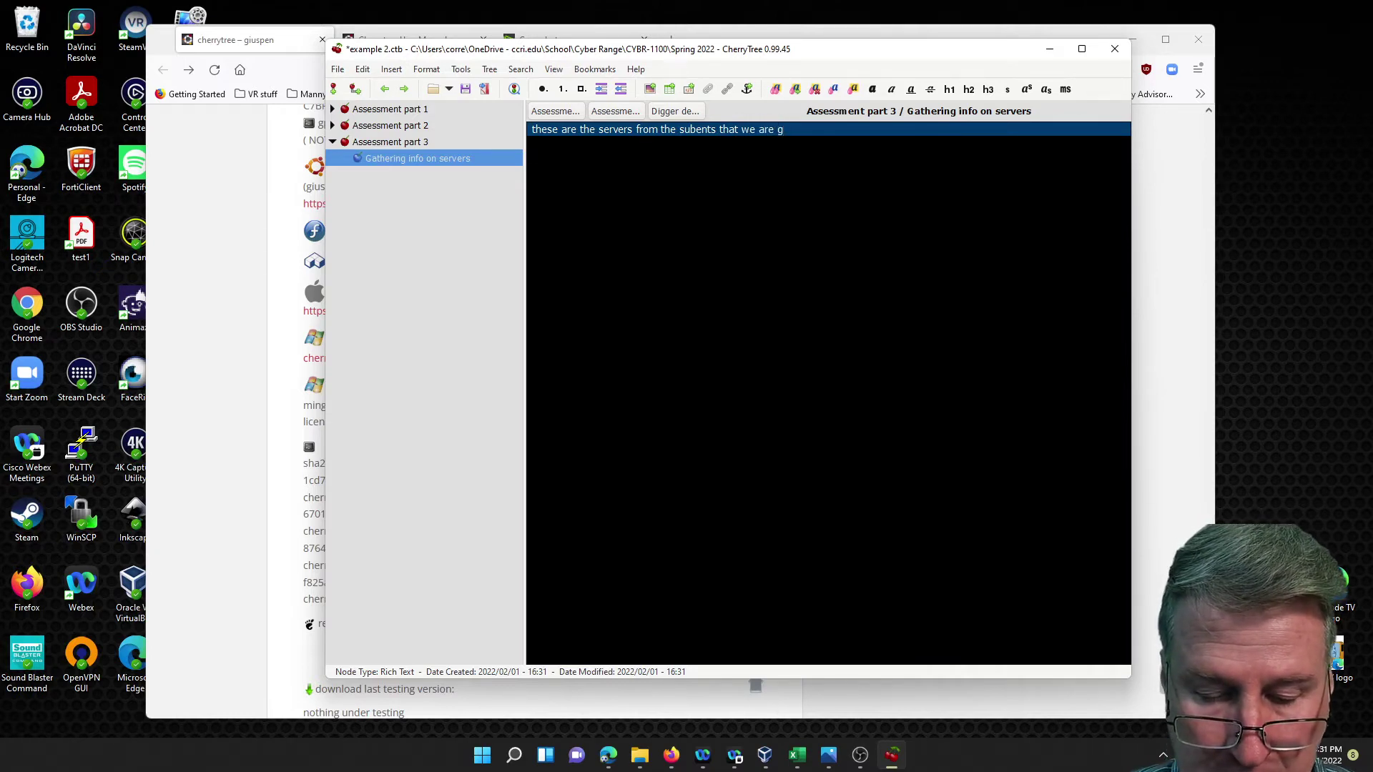
pyautogui.write('going')
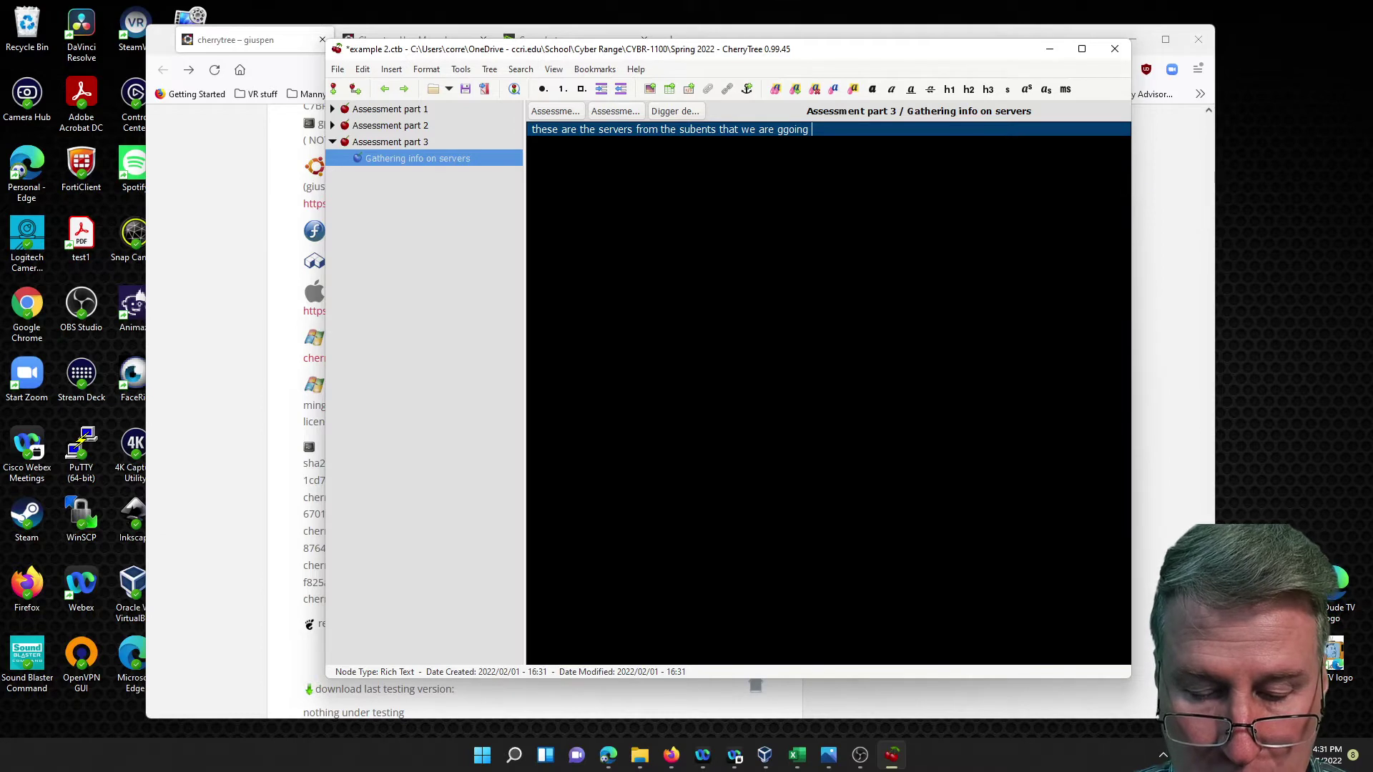
pyautogui.press('BackSpace')
pyautogui.press('BackSpace')
pyautogui.press('BackSpace')
pyautogui.press('BackSpace')
pyautogui.press('BackSpace')
pyautogui.press('BackSpace')
pyautogui.write('oin')
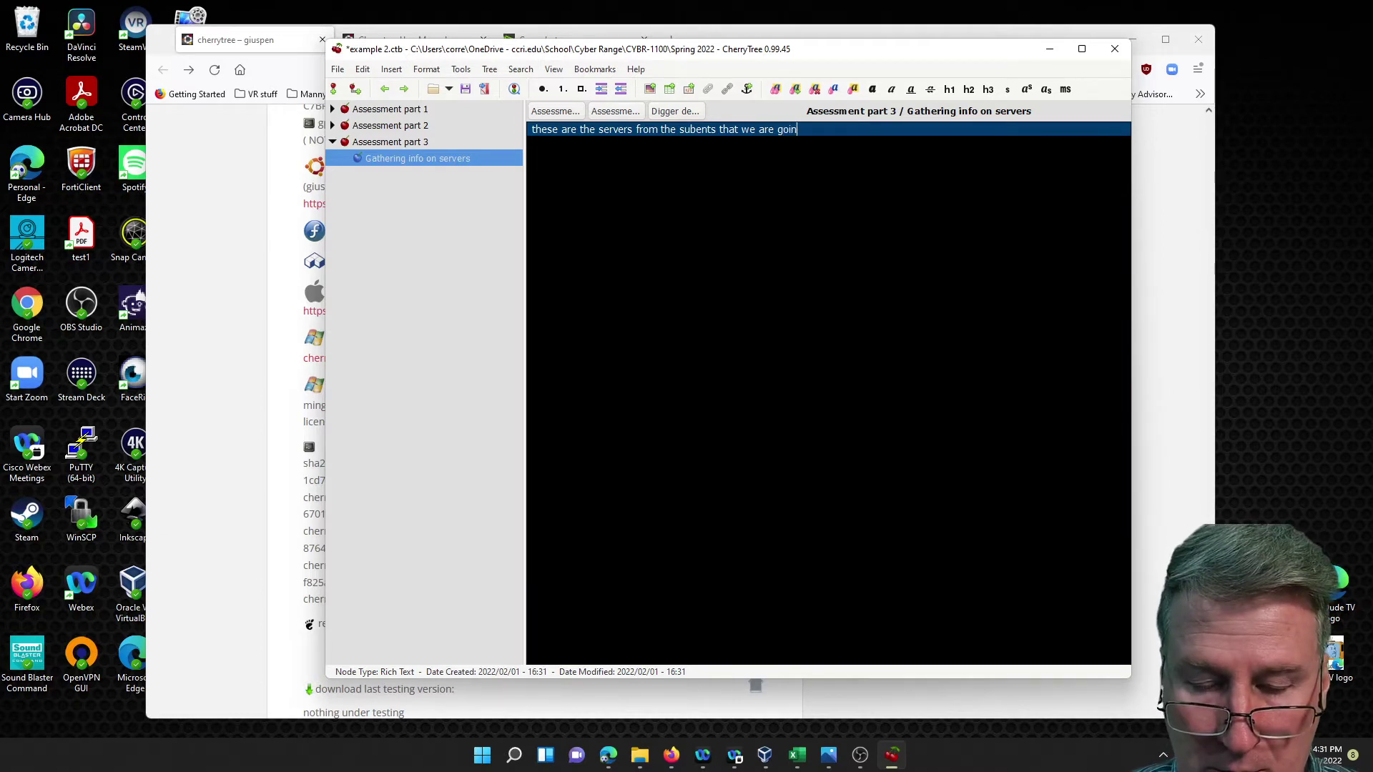
pyautogui.write('g to use fo')
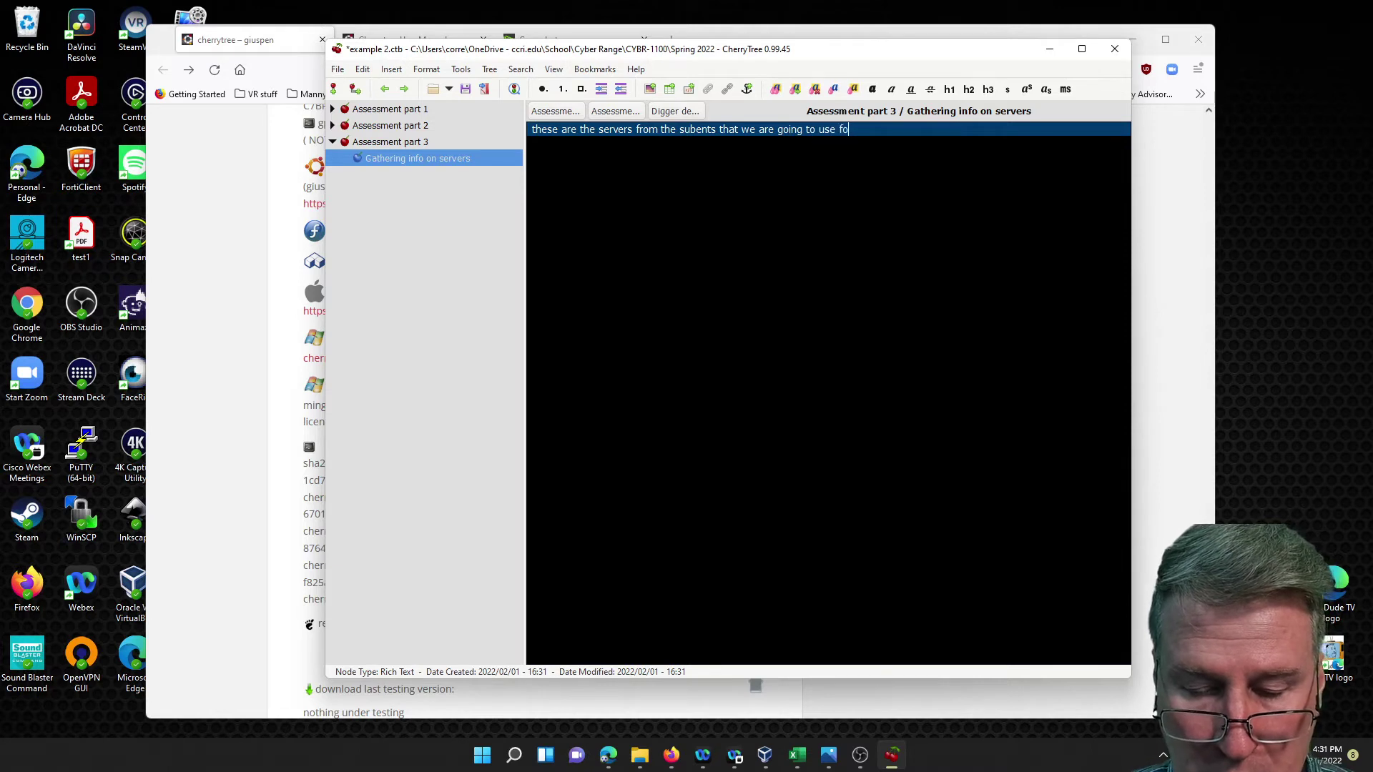
pyautogui.write('r our security assessment')
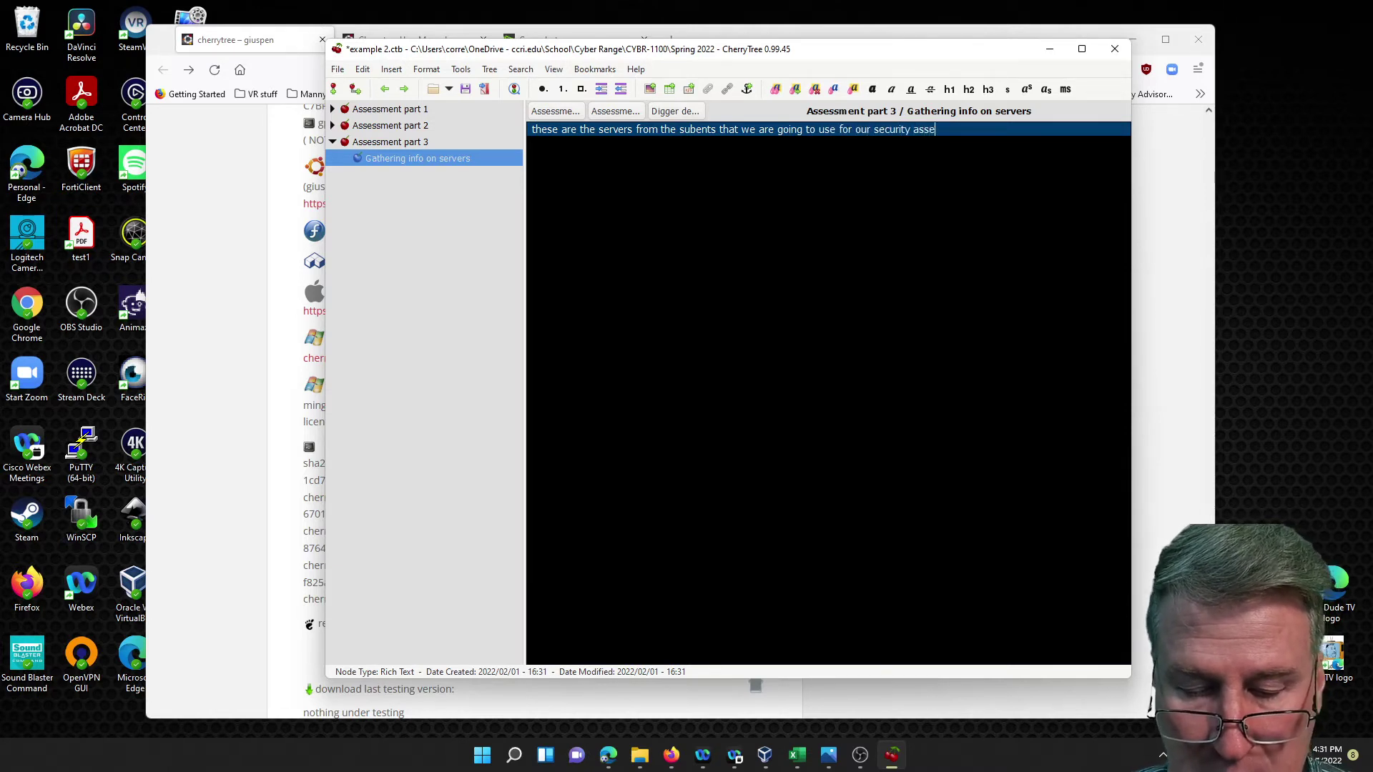
pyautogui.press('Return')
pyautogui.press('Return')
pyautogui.press('Return')
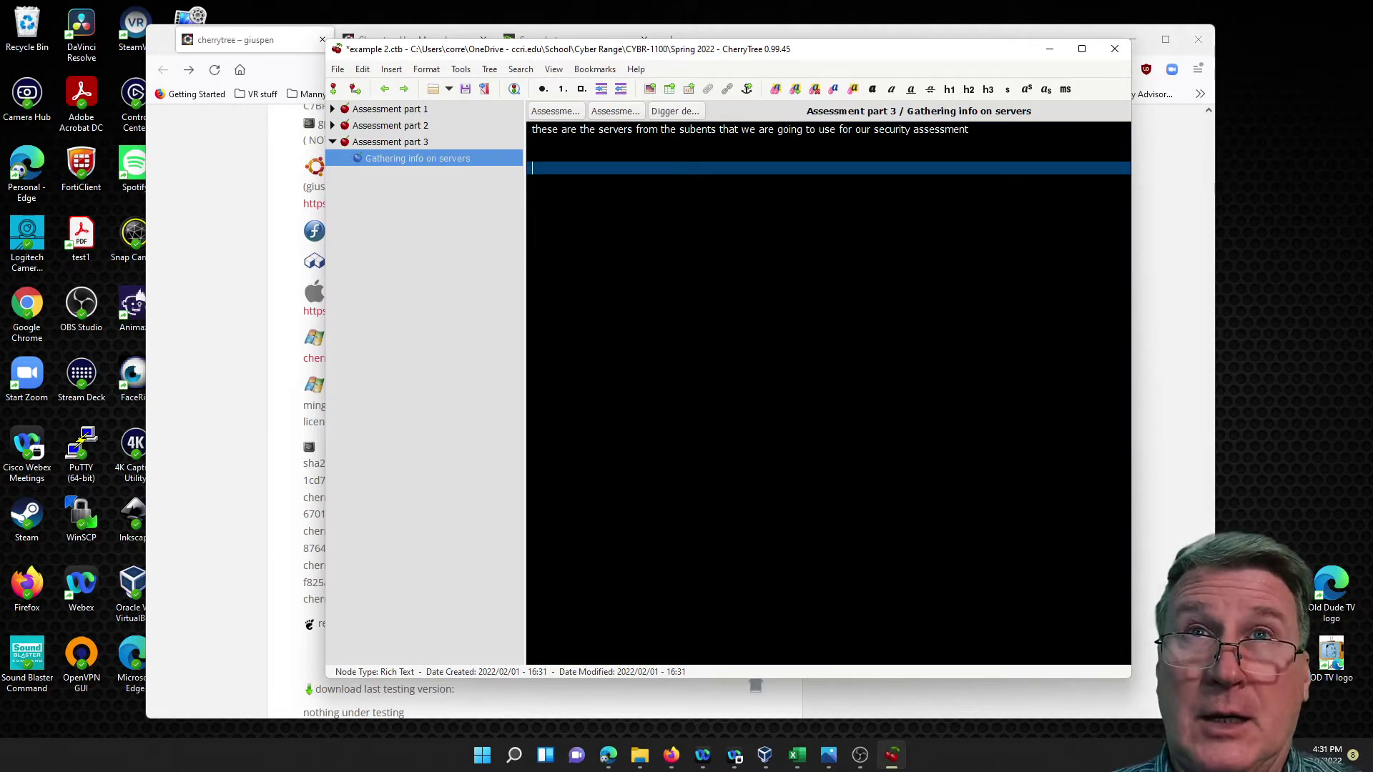
# Correct 'subents' to 'subnets' and return to the empty line below the sentence
pyautogui.click(970, 130)
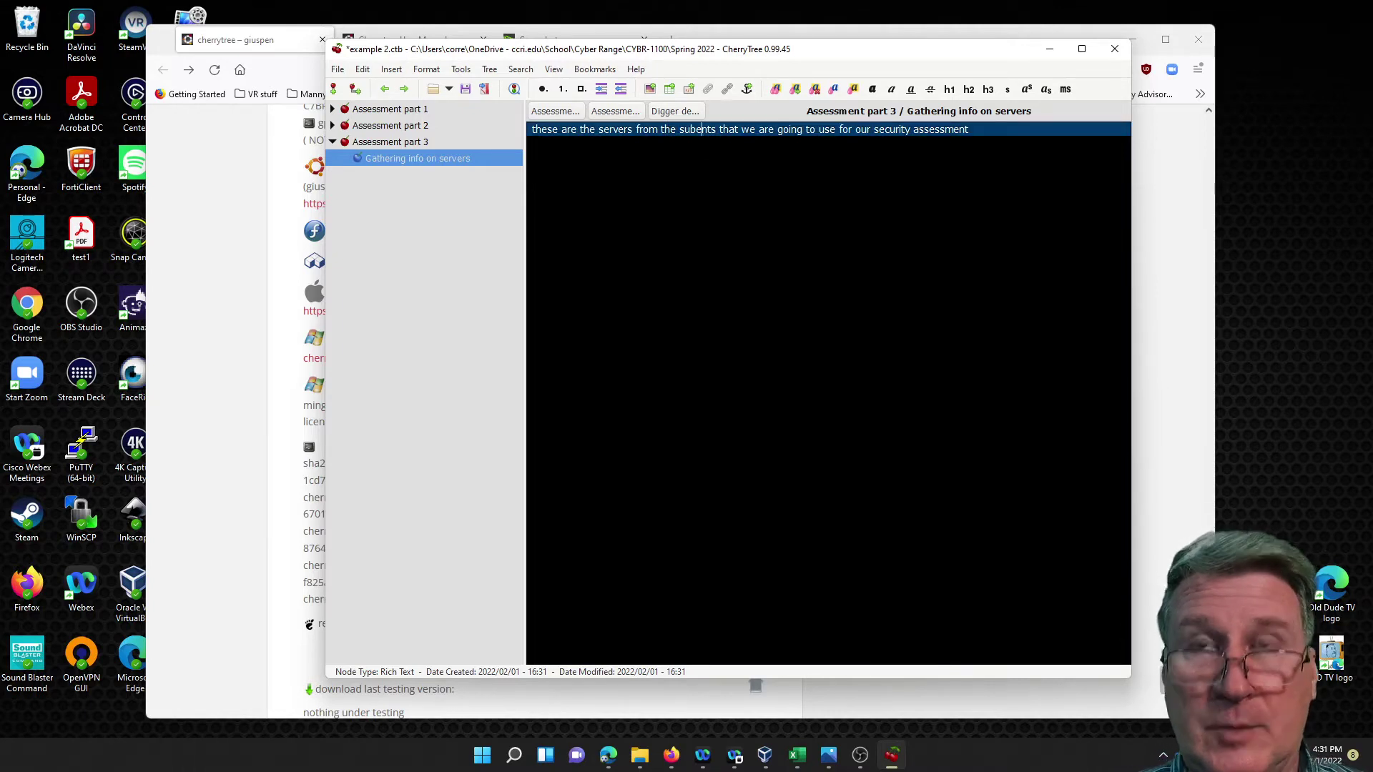
pyautogui.press('BackSpace')
pyautogui.write('e')
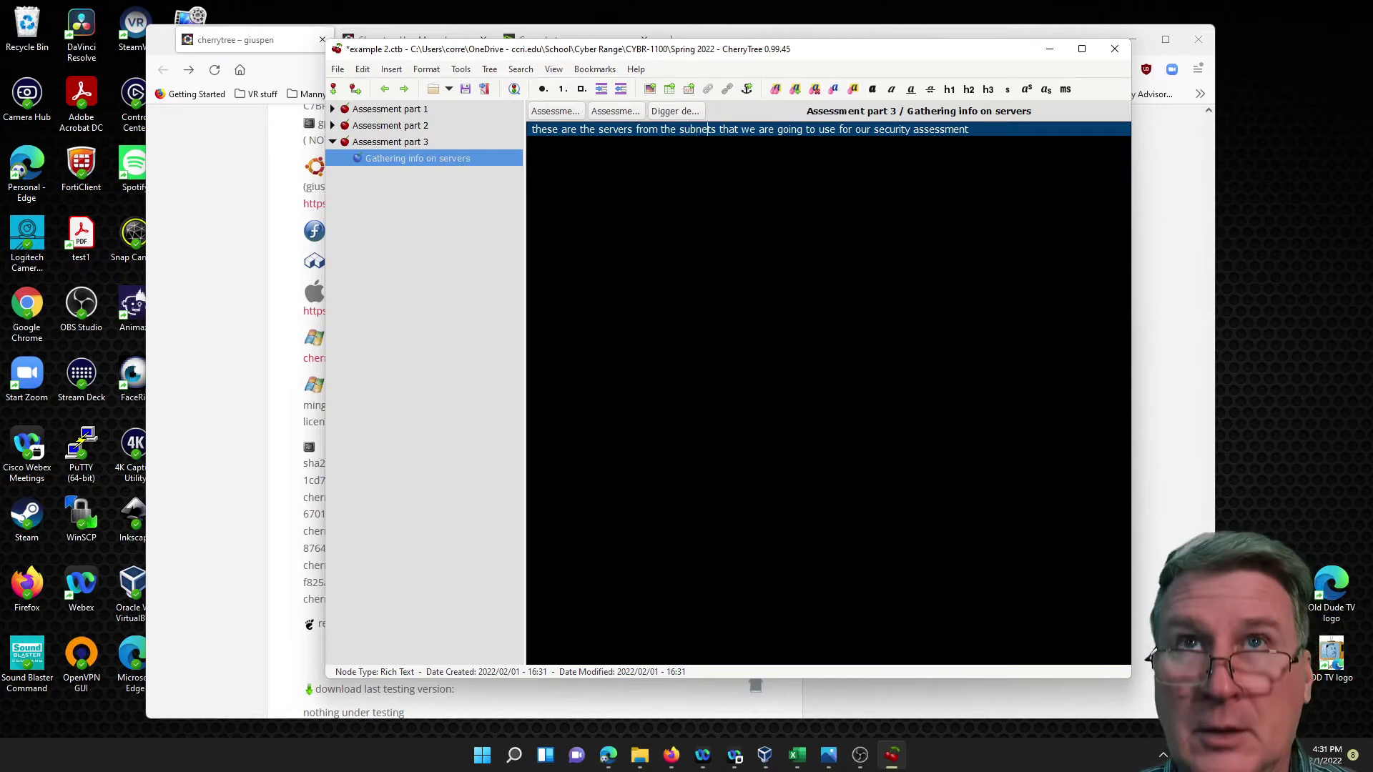
pyautogui.click(532, 167)
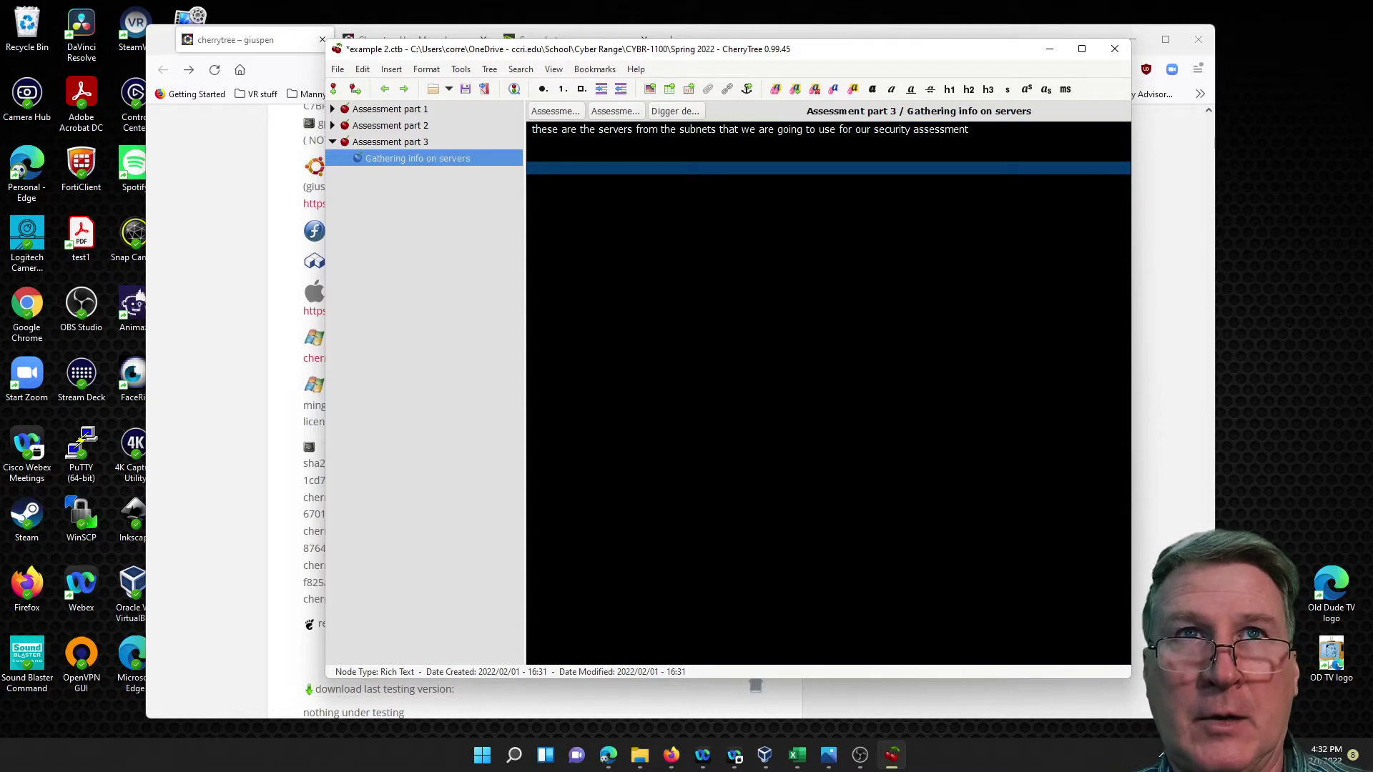
# Add a 'Network device in scope' node after Gathering info on servers and start a child under it
pyautogui.rightClick(416, 164)
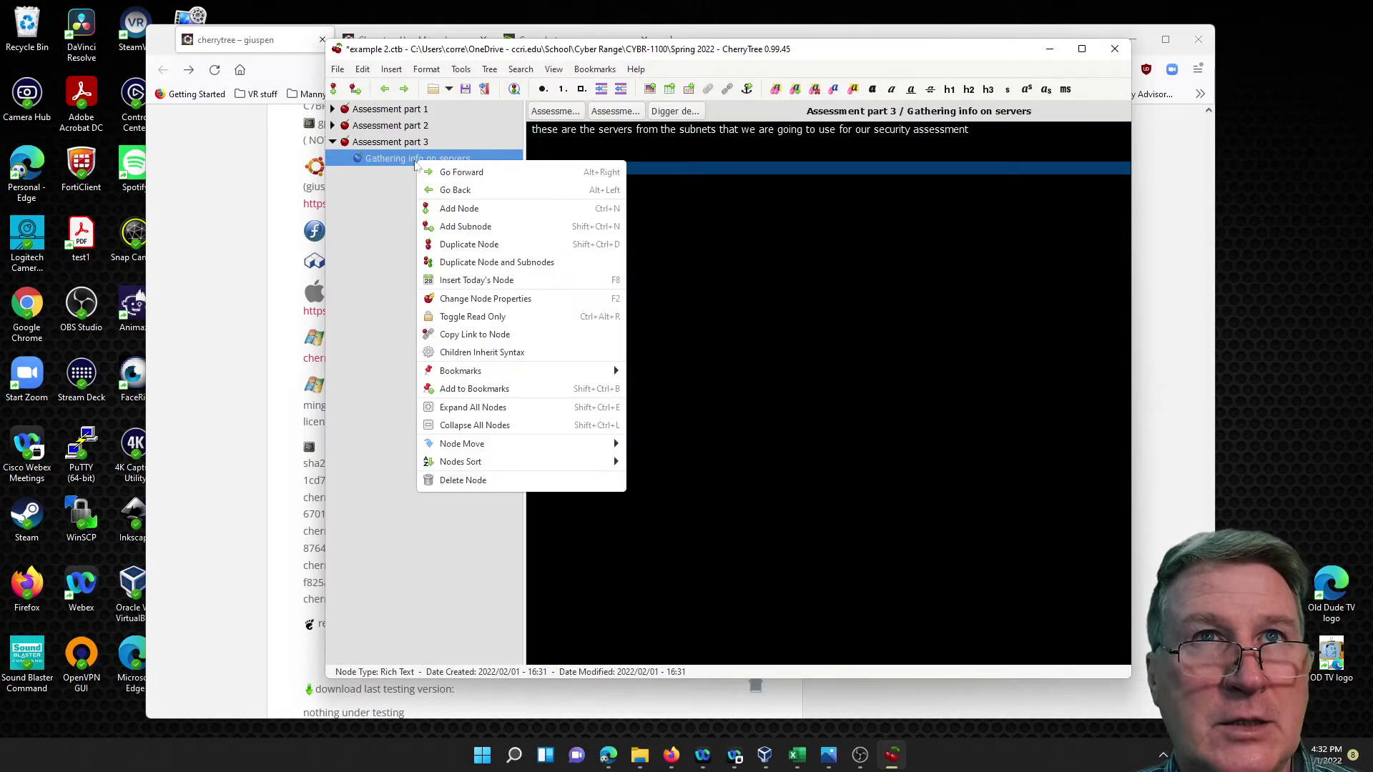
pyautogui.click(446, 208)
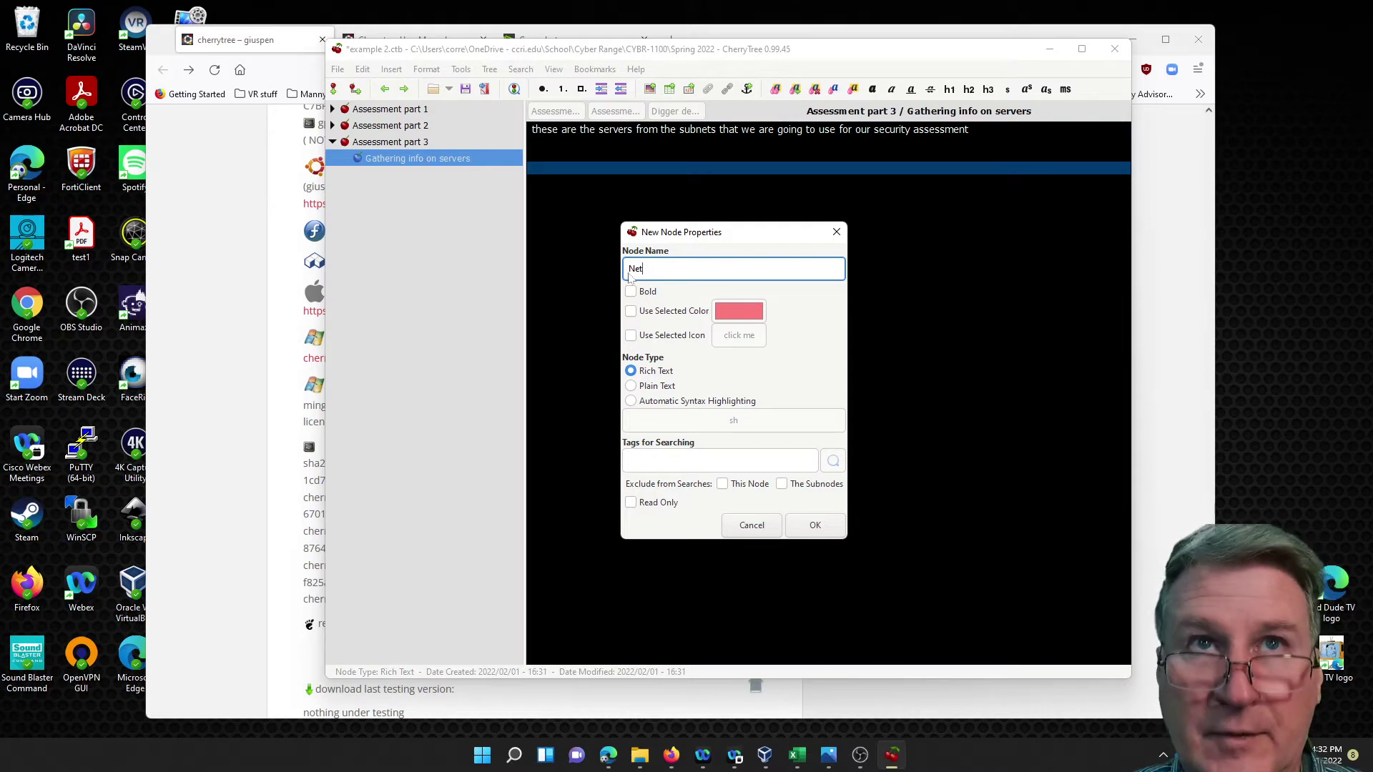
pyautogui.write('or')
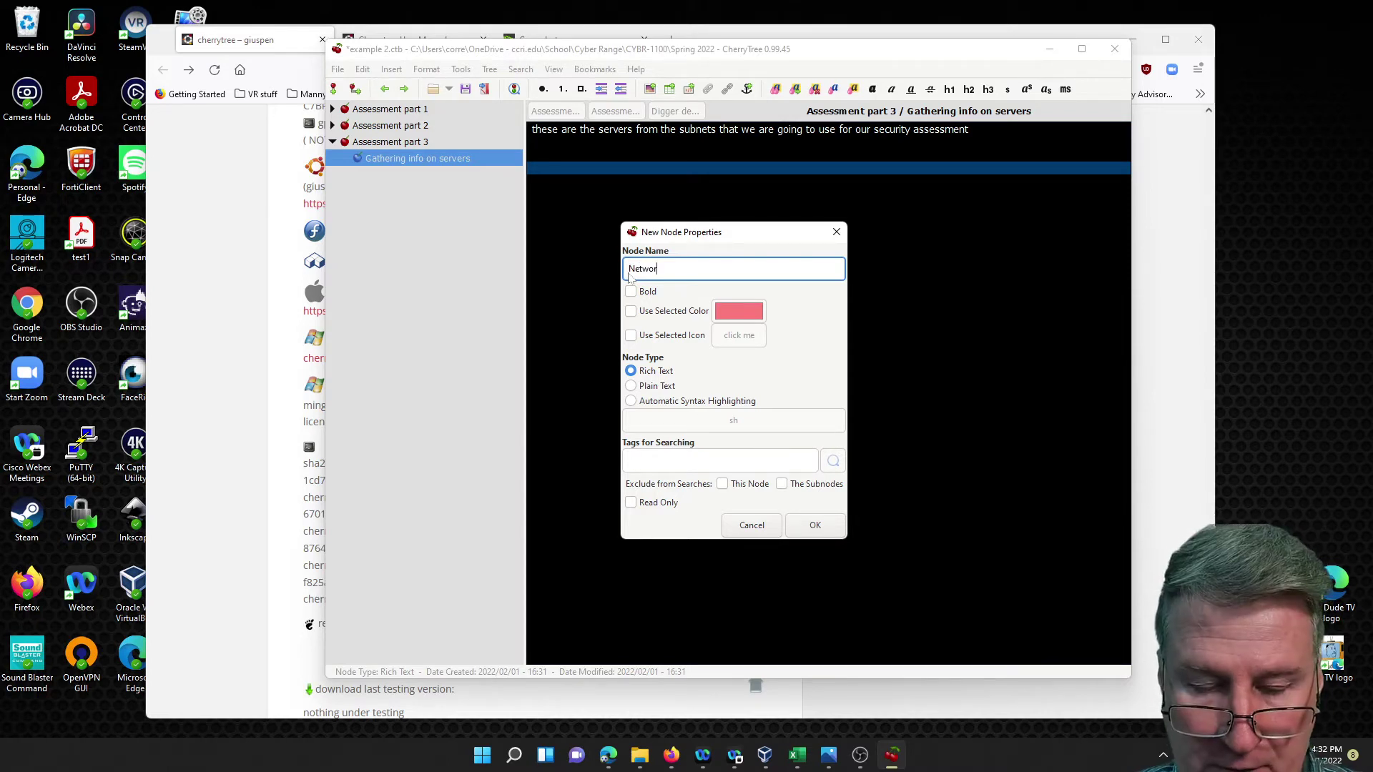
pyautogui.write('k device in scope')
pyautogui.press('Return')
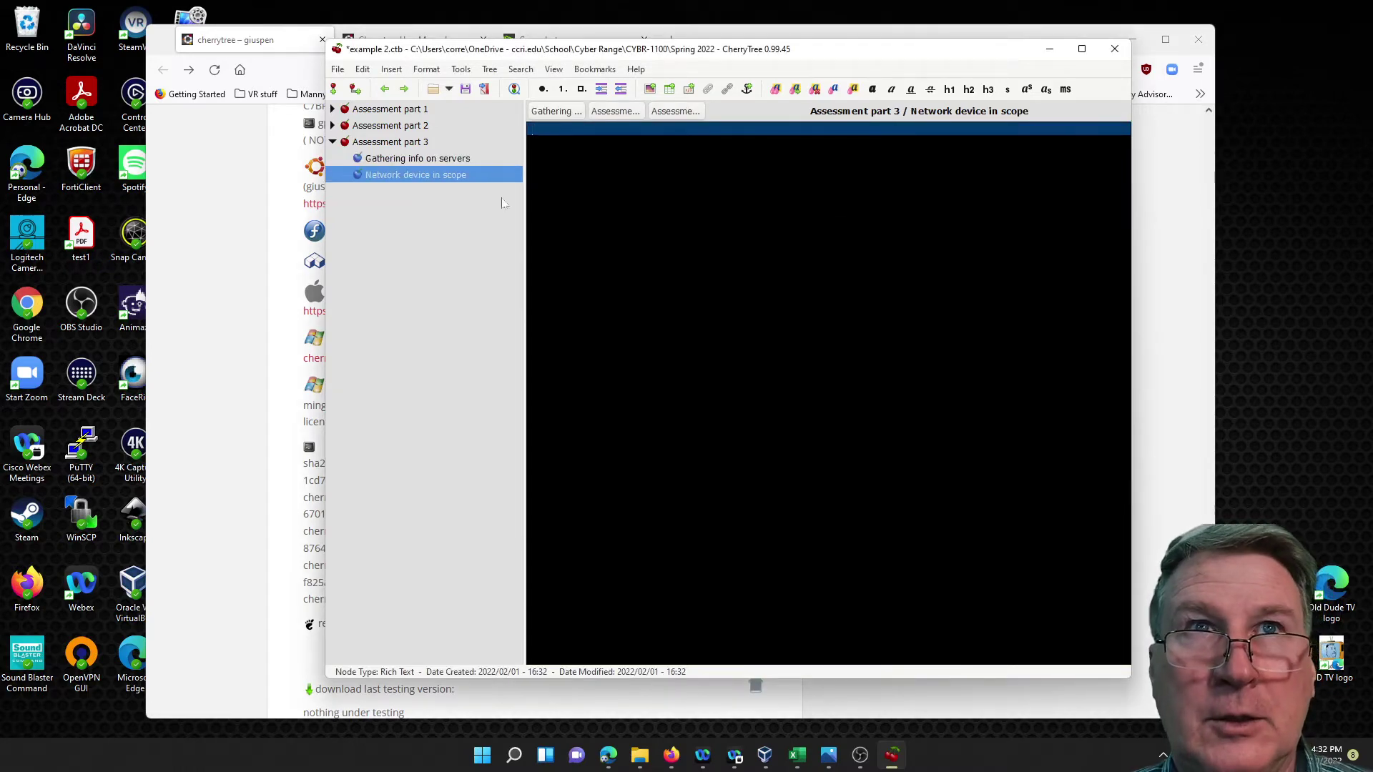
pyautogui.rightClick(405, 179)
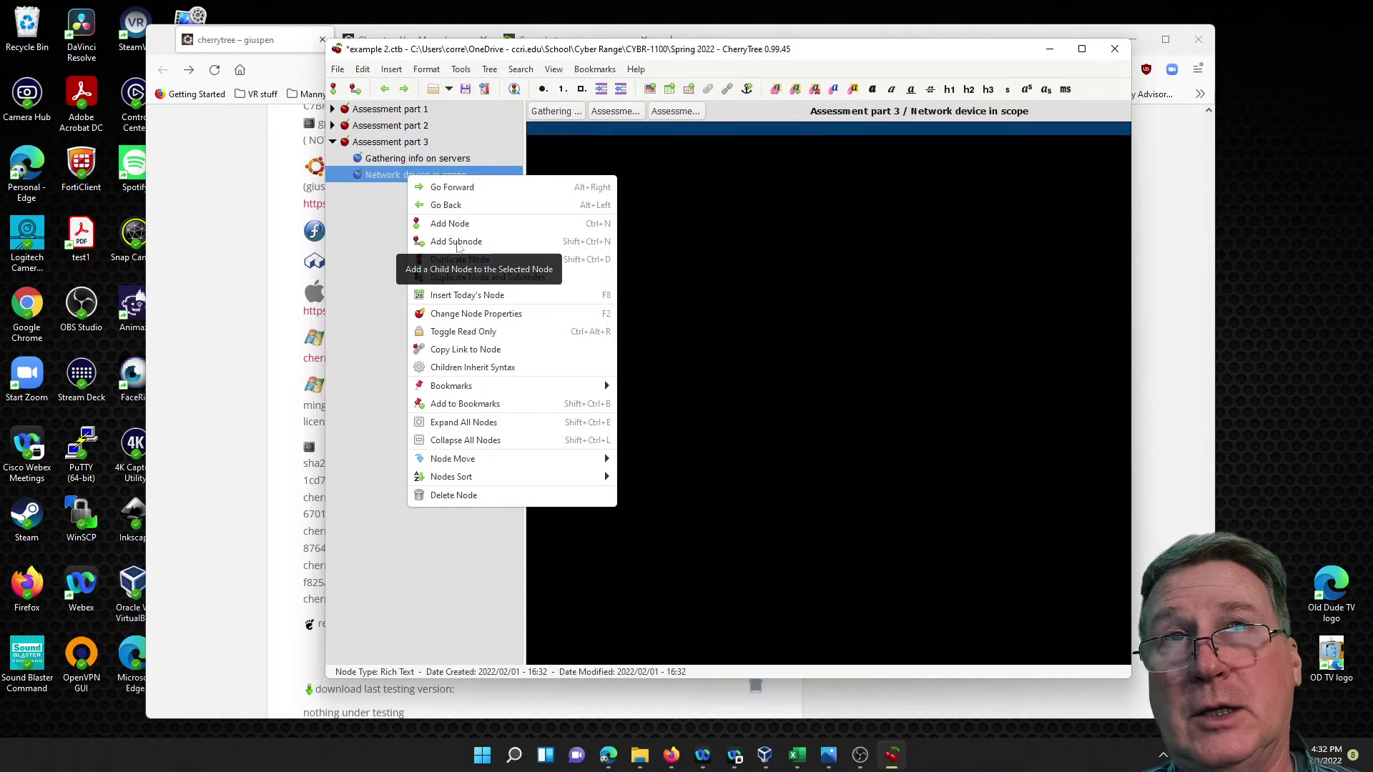
pyautogui.click(456, 242)
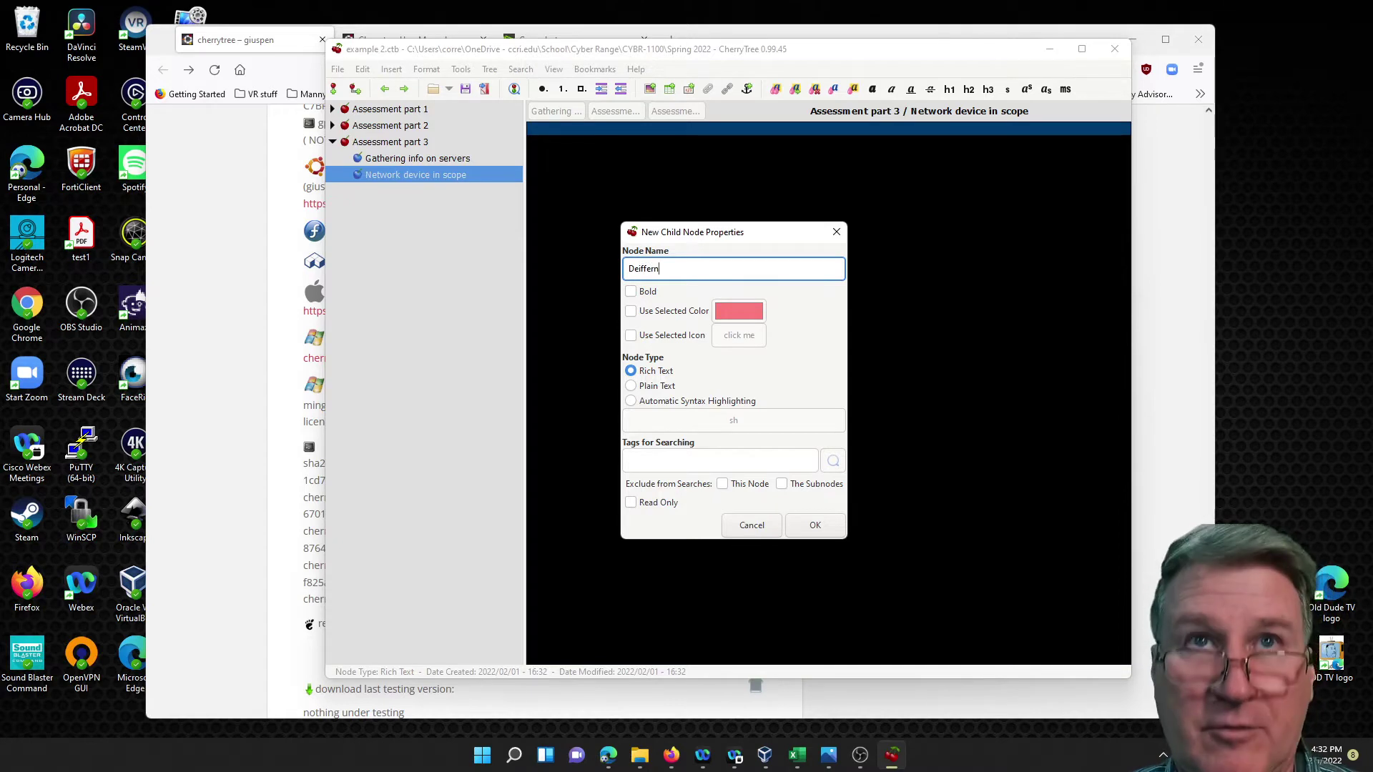
# Name the new child node 'Deifferent locations' and confirm it
pyautogui.write('Deifferent locations')
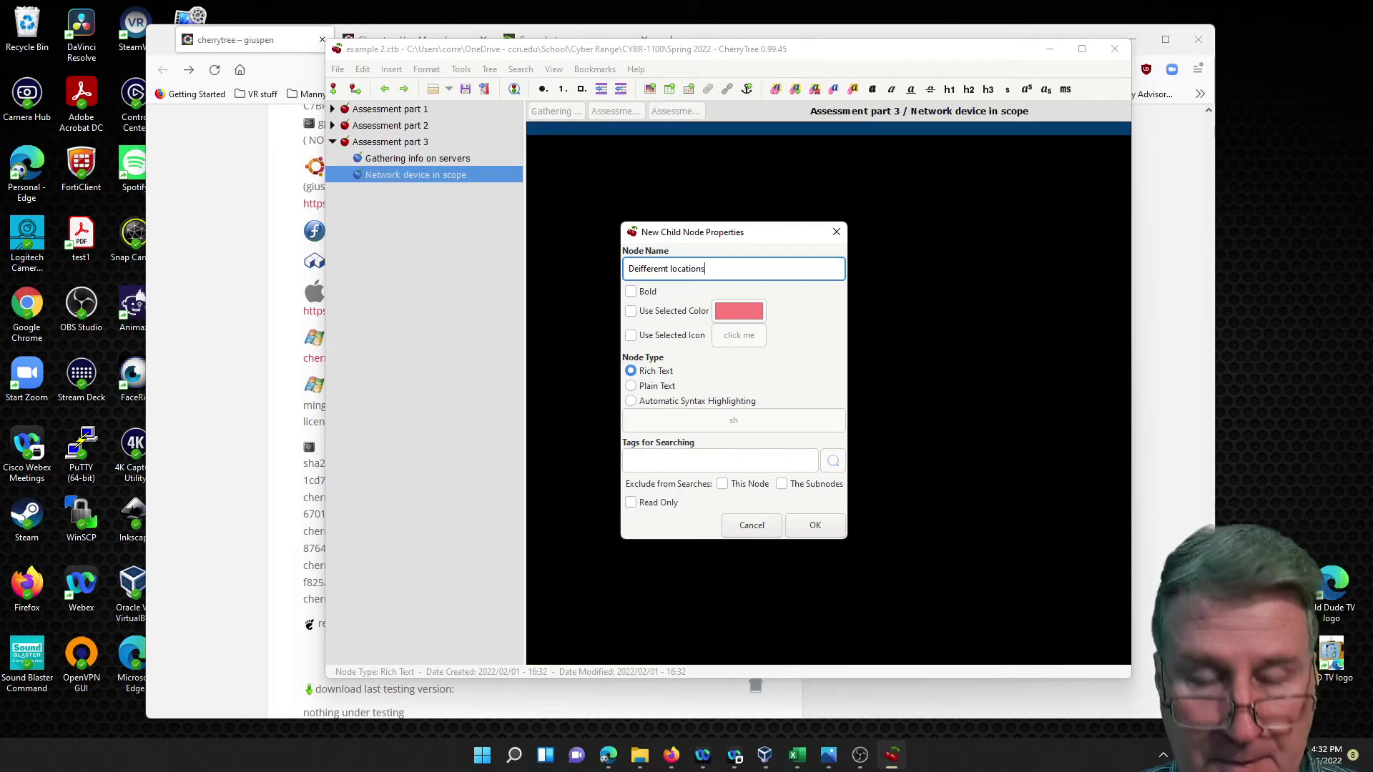
pyautogui.press('Return')
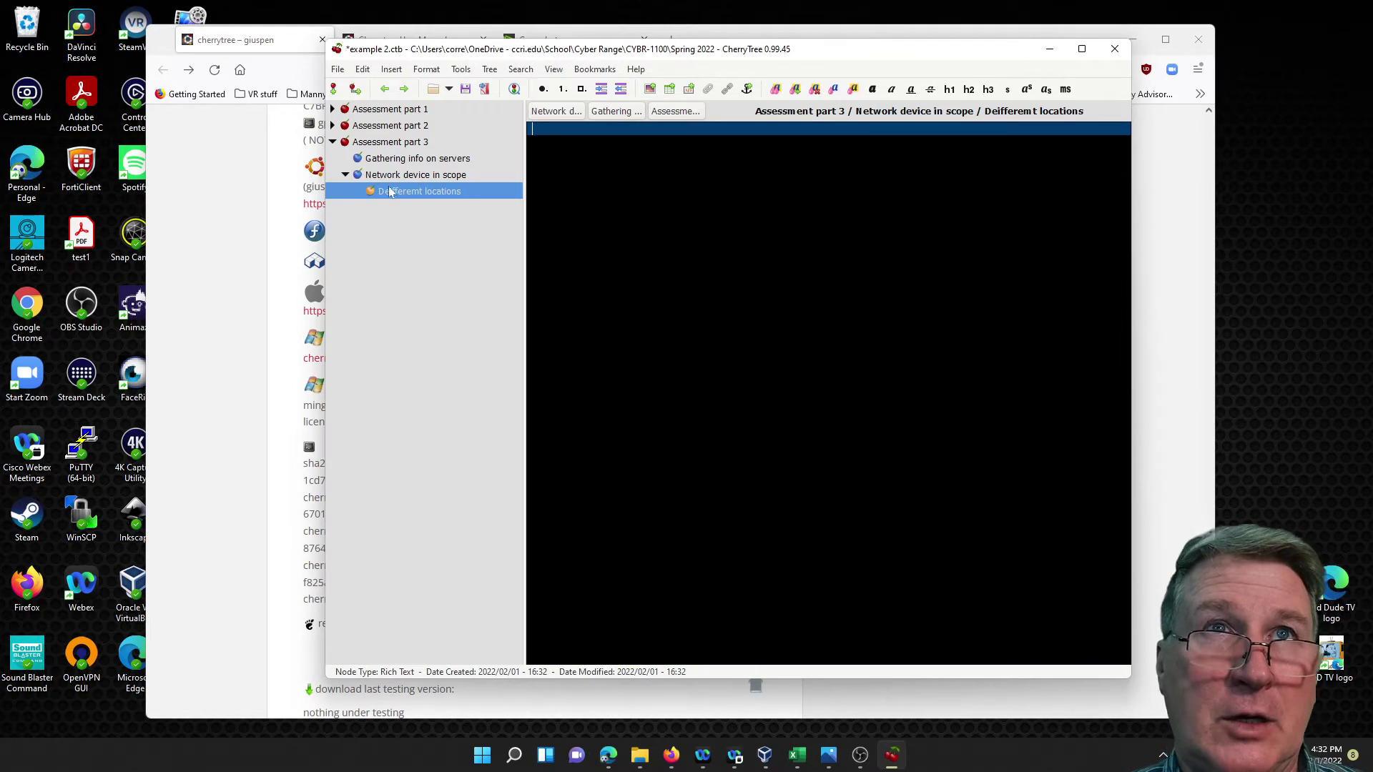
# Add a 'Boston' node after the Deifferent locations node
pyautogui.rightClick(427, 193)
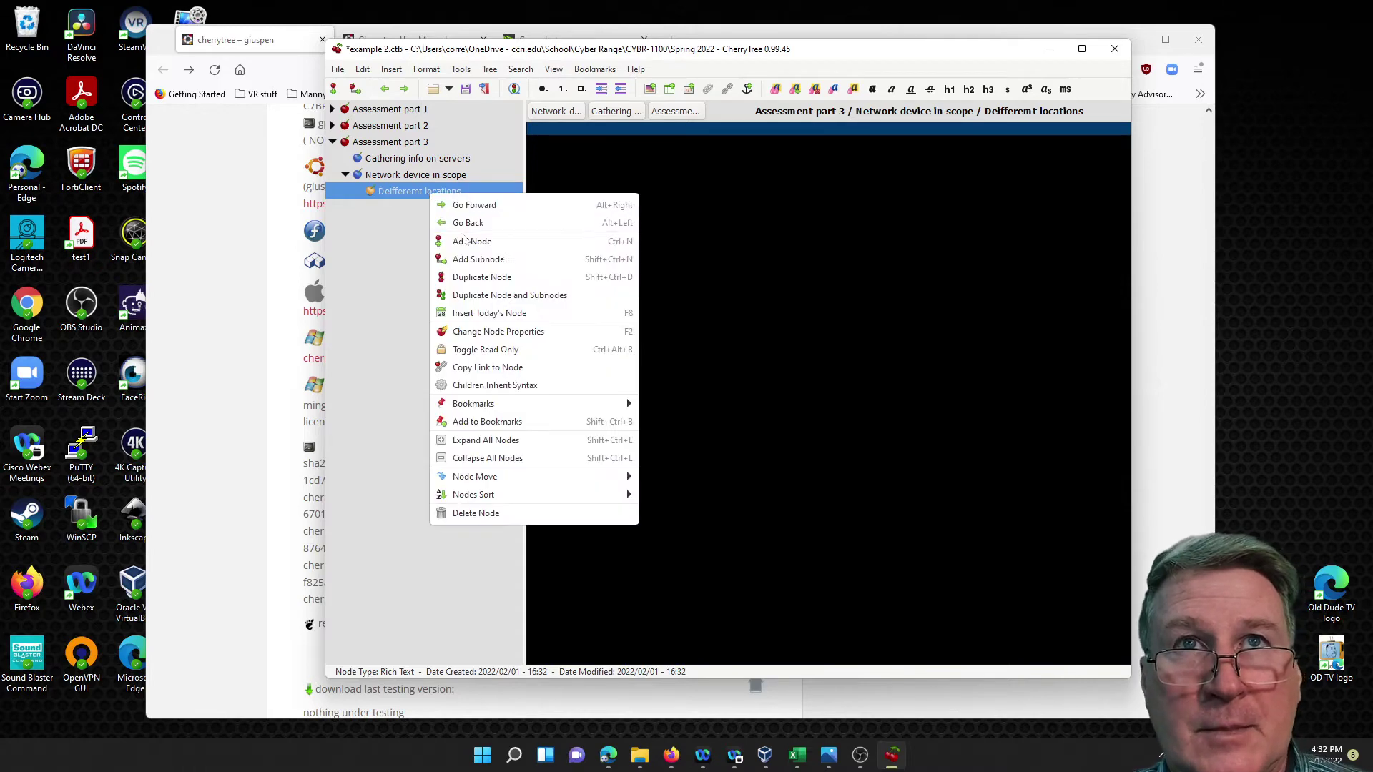
pyautogui.click(467, 242)
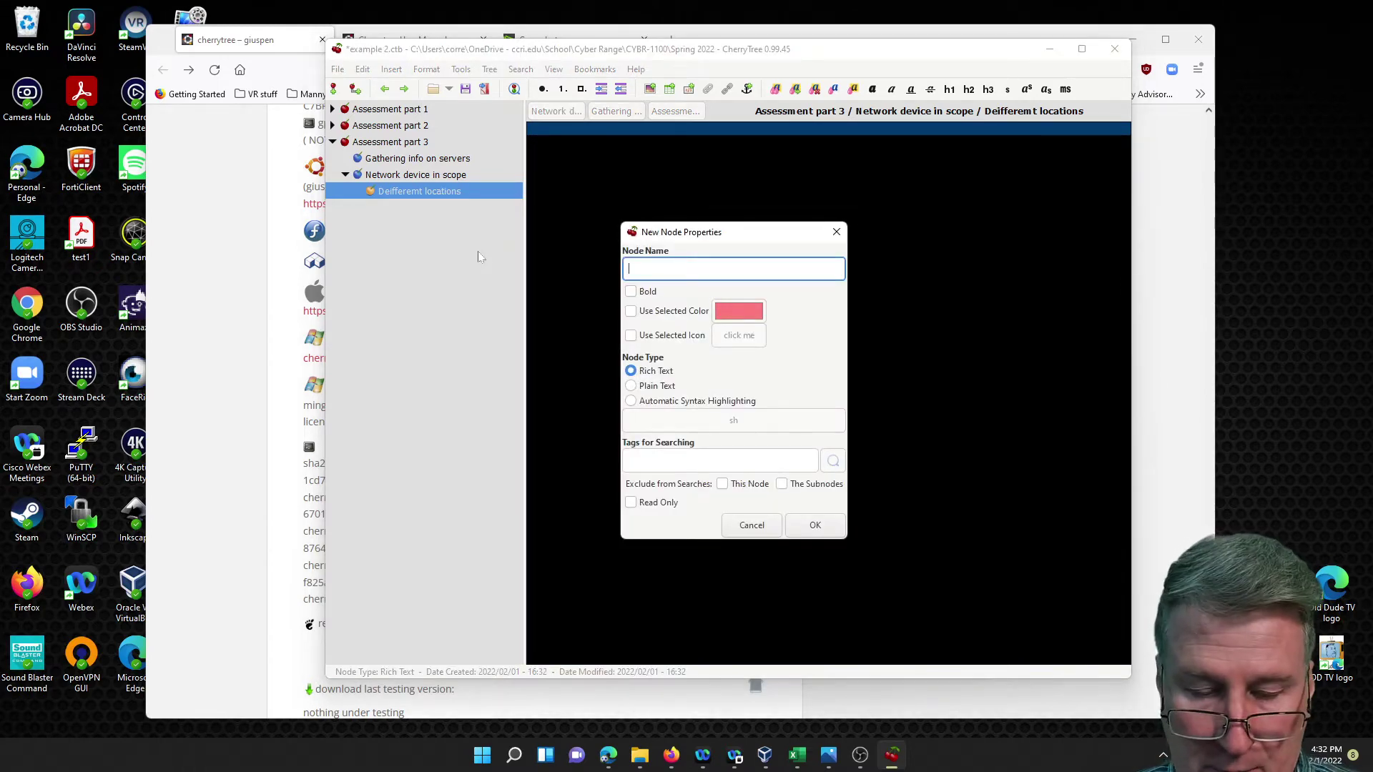
pyautogui.write('Boston')
pyautogui.press('Return')
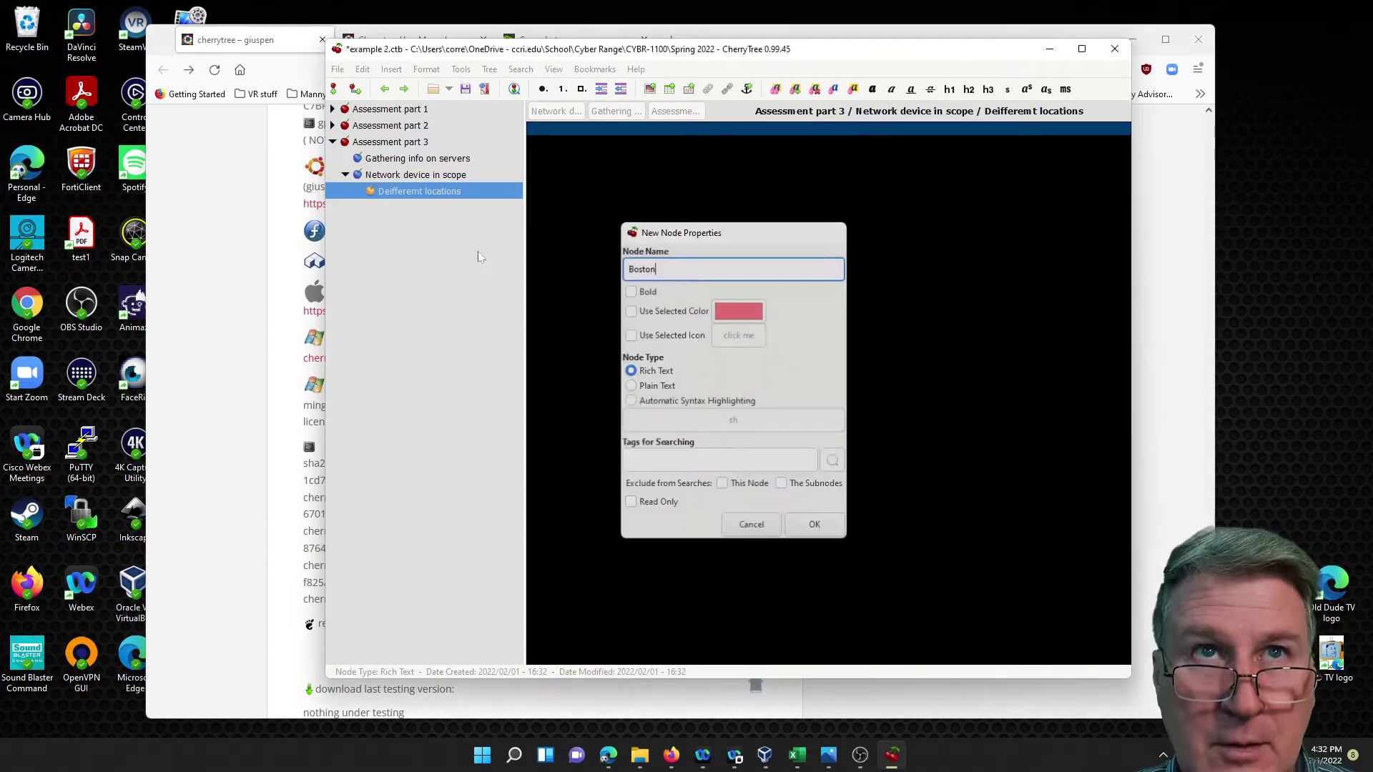
# Duplicate the Boston node three times to get four Boston nodes
pyautogui.rightClick(403, 208)
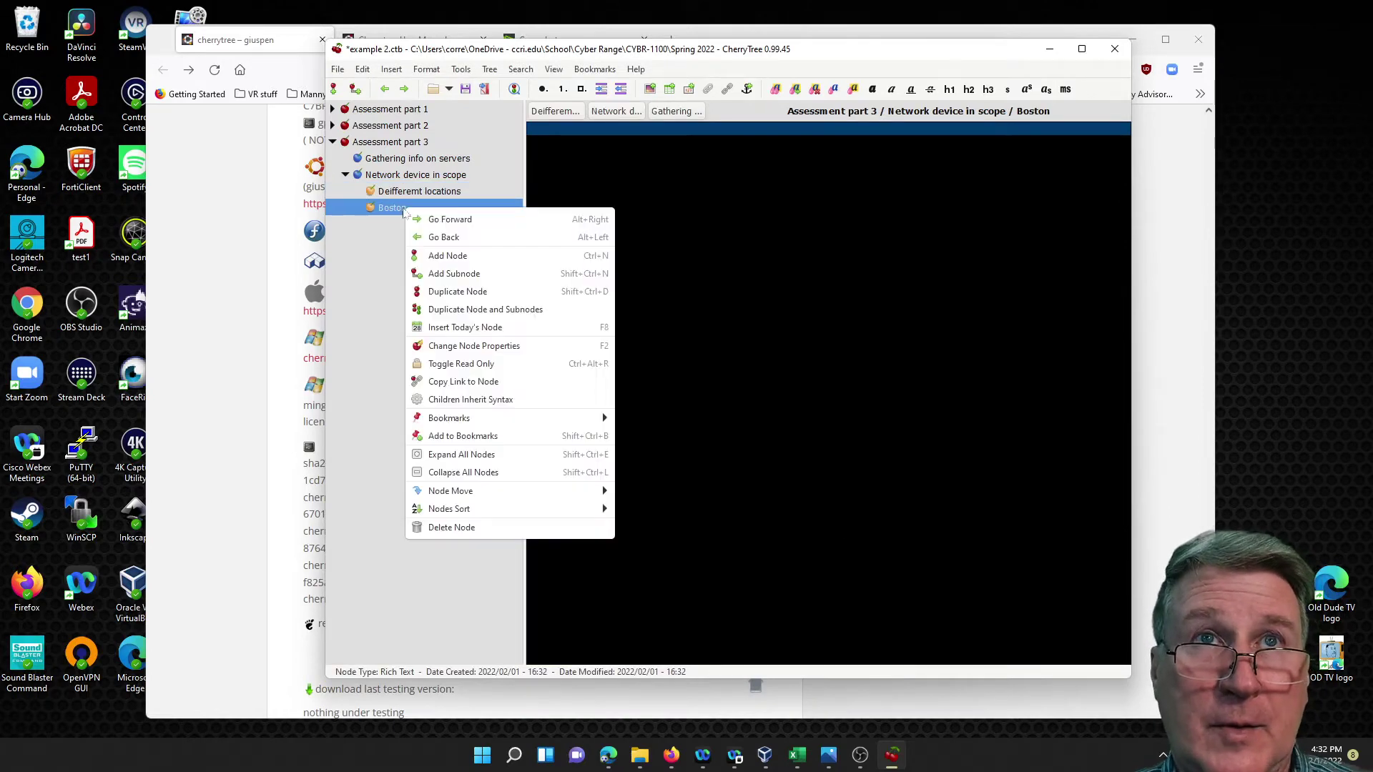
pyautogui.click(443, 292)
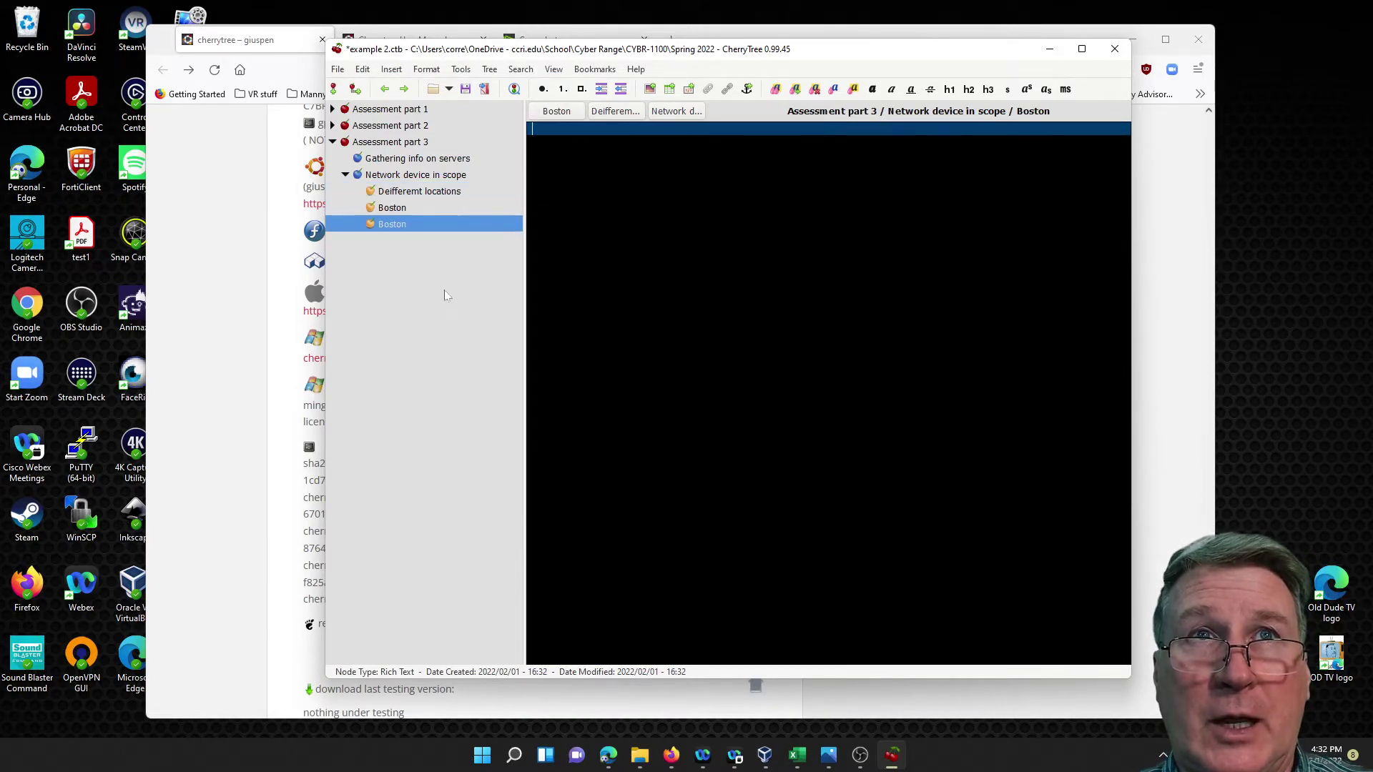
pyautogui.rightClick(402, 235)
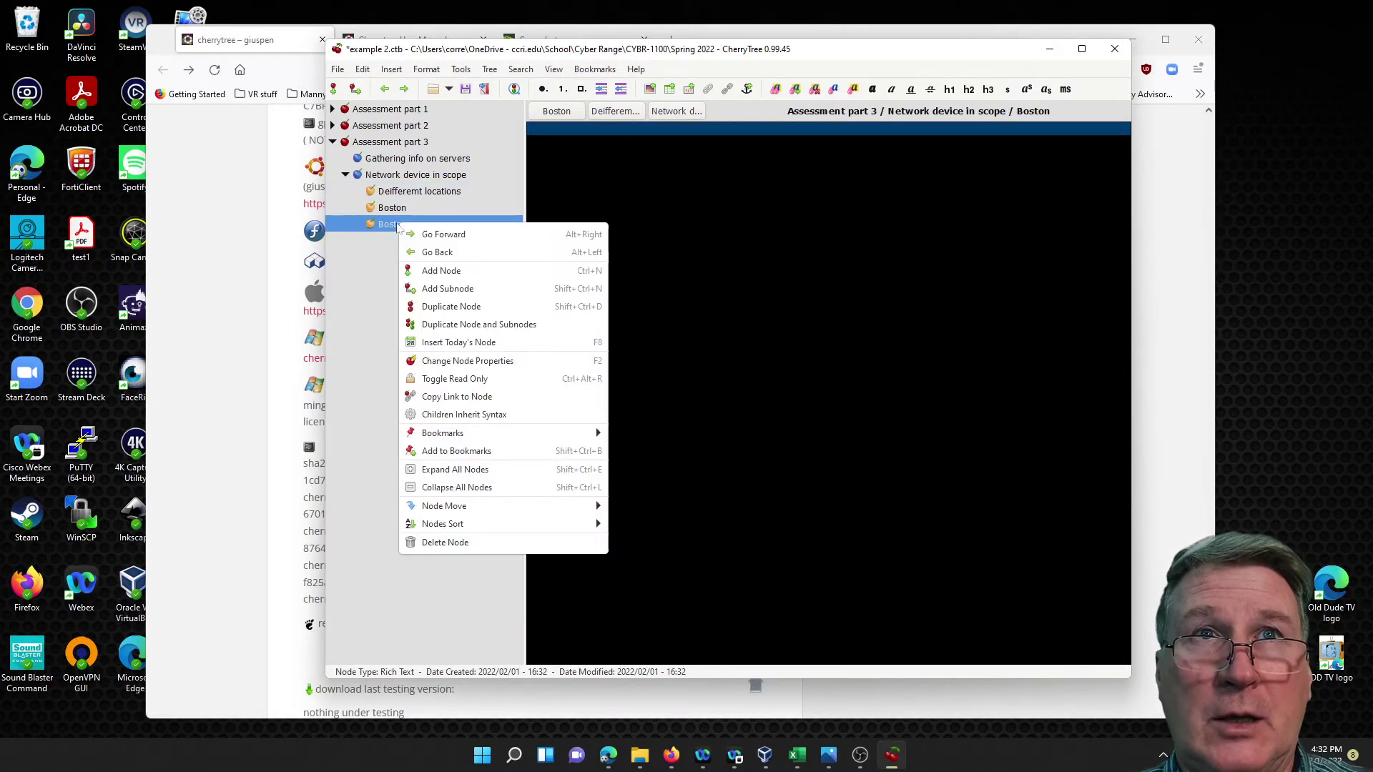
pyautogui.click(437, 302)
pyautogui.rightClick(399, 240)
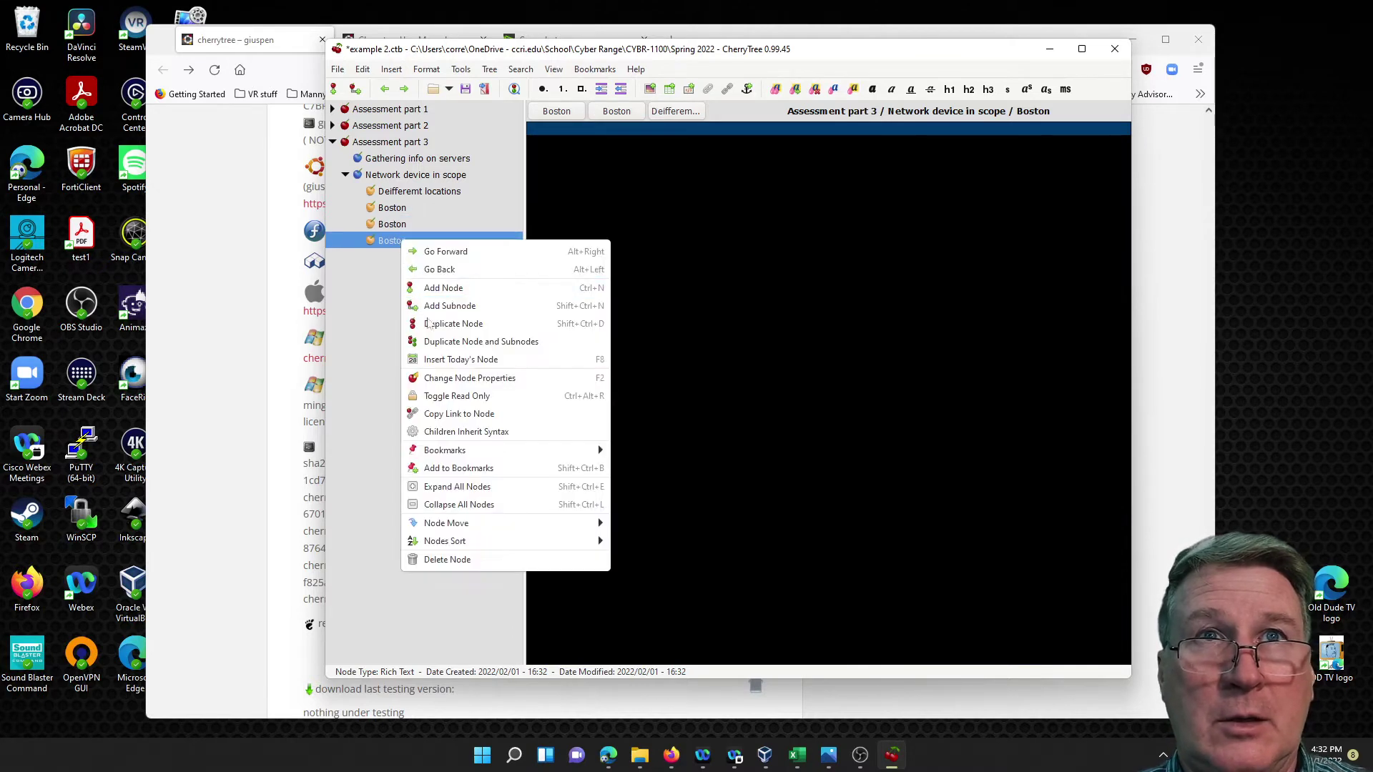
pyautogui.click(423, 305)
pyautogui.click(401, 225)
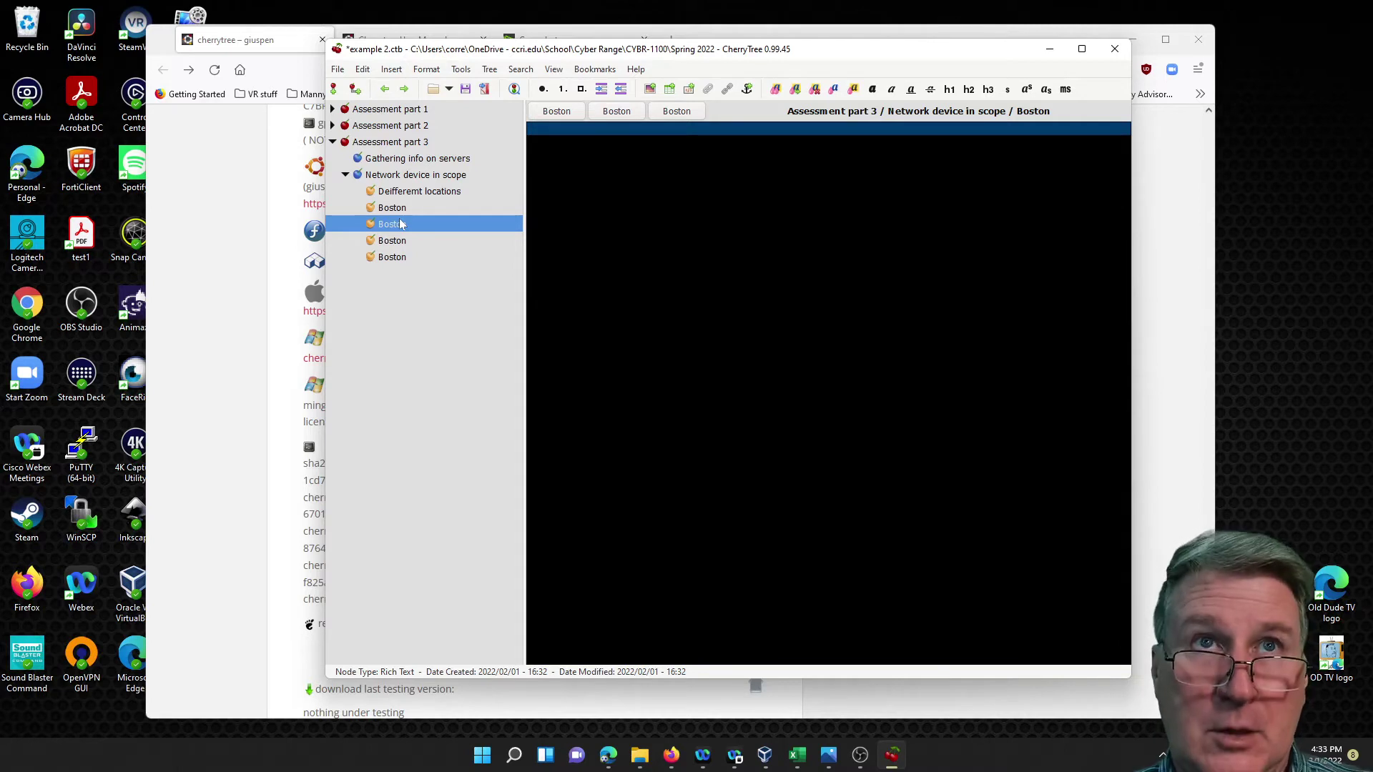
# Rename the second Boston node to 'Atlanta'
pyautogui.rightClick(402, 225)
pyautogui.click(478, 360)
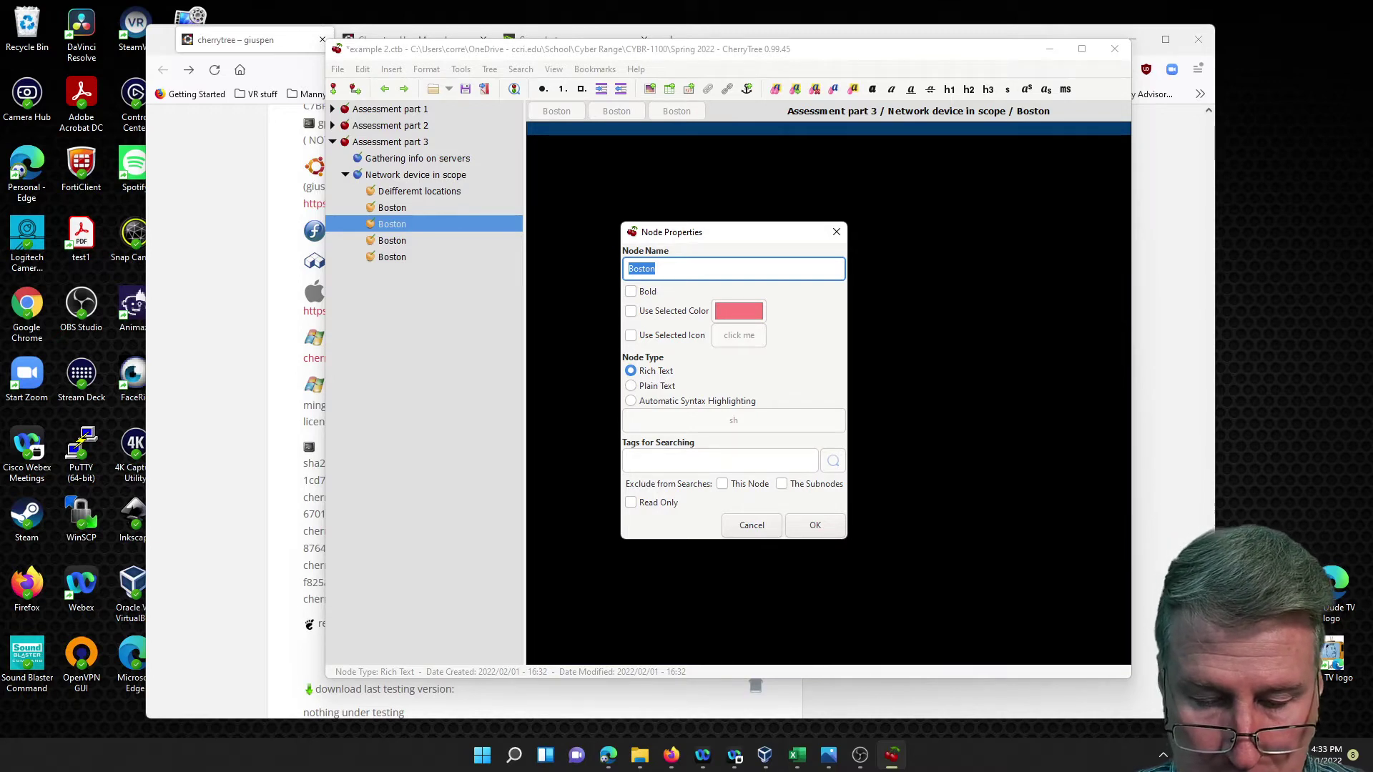
pyautogui.write('Atlanta')
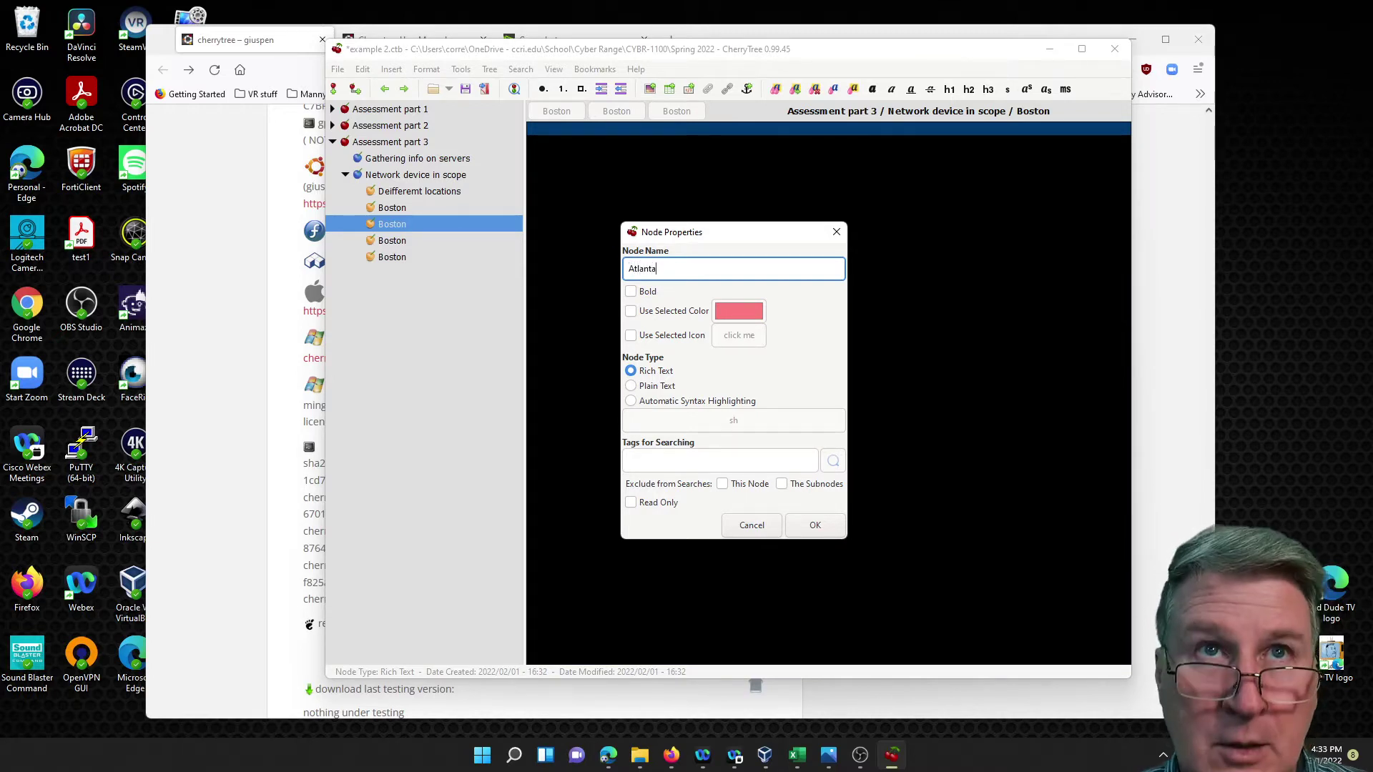
pyautogui.click(823, 529)
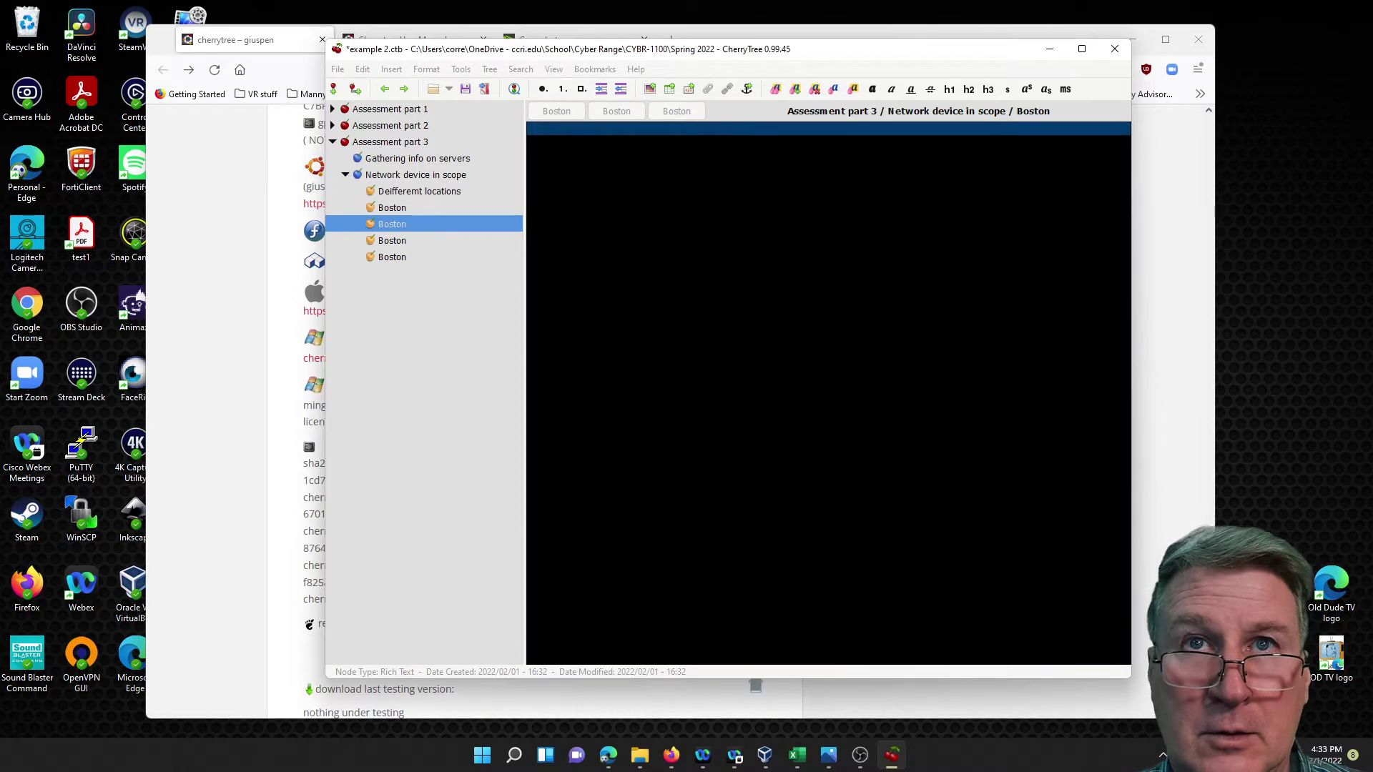
# Rename the next Boston node to 'San Diego'
pyautogui.click(386, 242)
pyautogui.rightClick(386, 242)
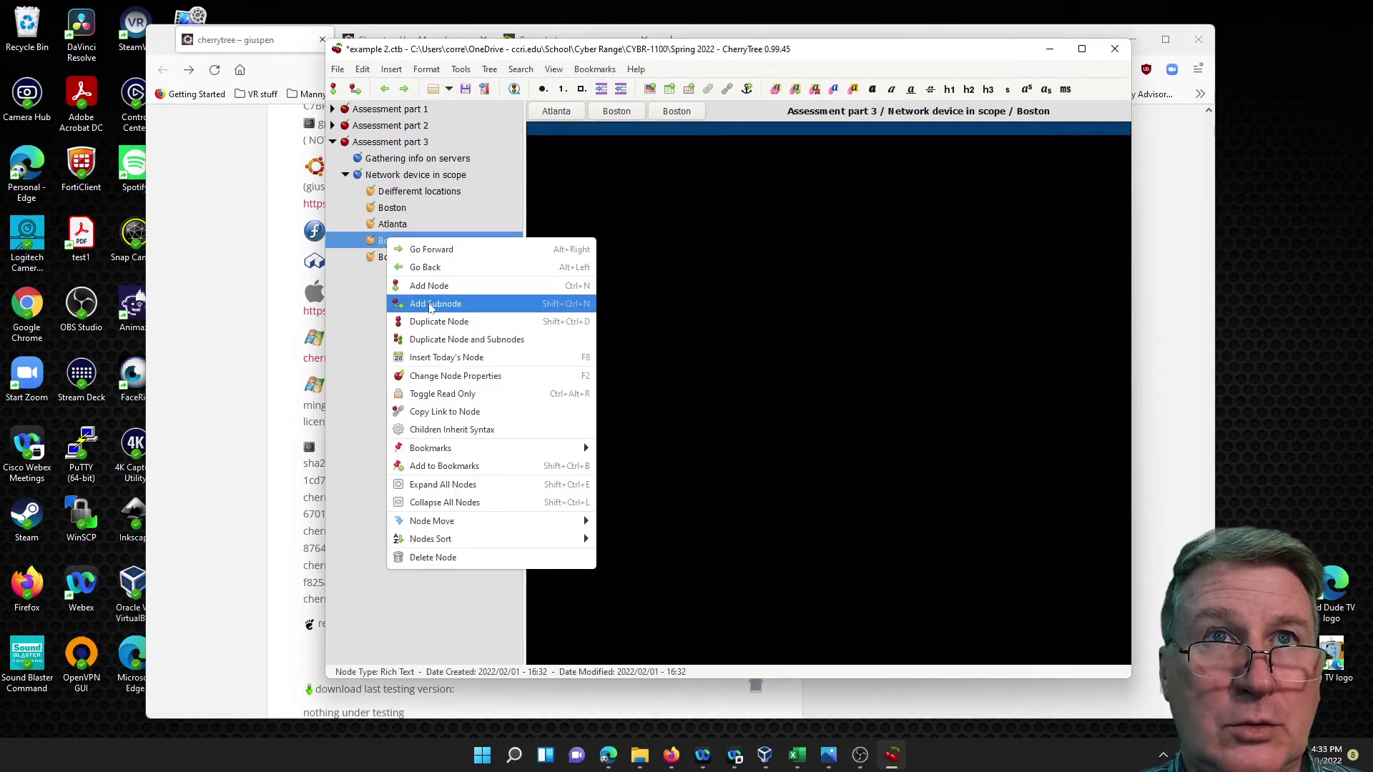
pyautogui.click(449, 376)
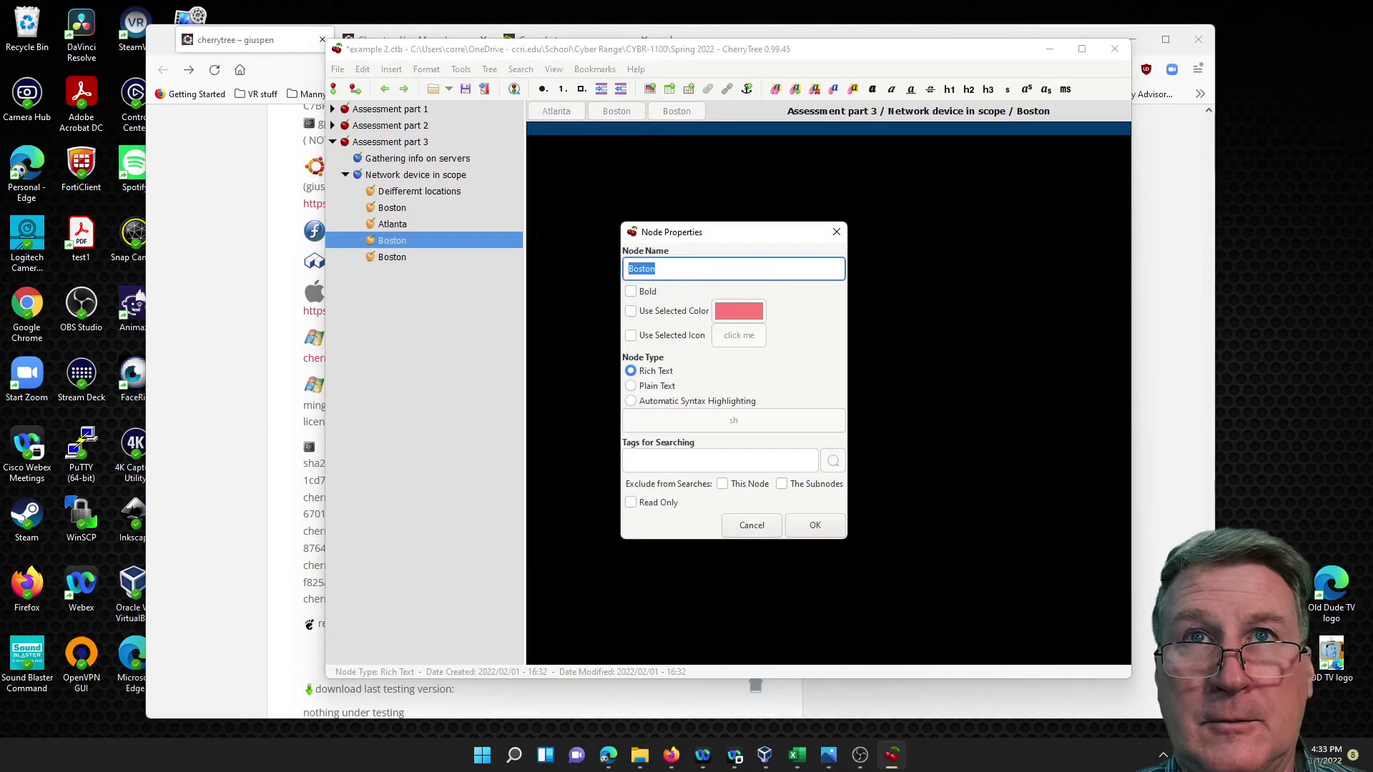
pyautogui.write('San')
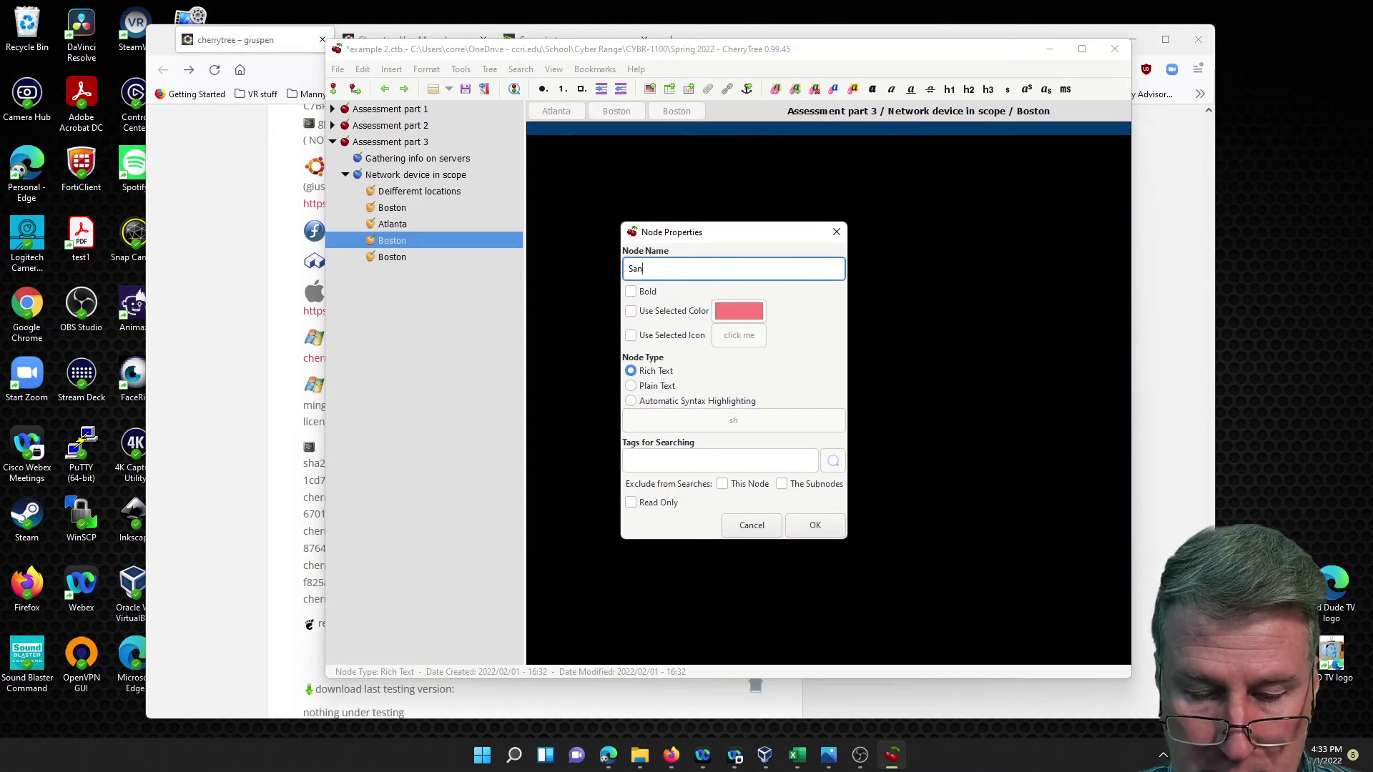
pyautogui.write(' Diea')
pyautogui.press('BackSpace')
pyautogui.write('go')
pyautogui.press('Return')
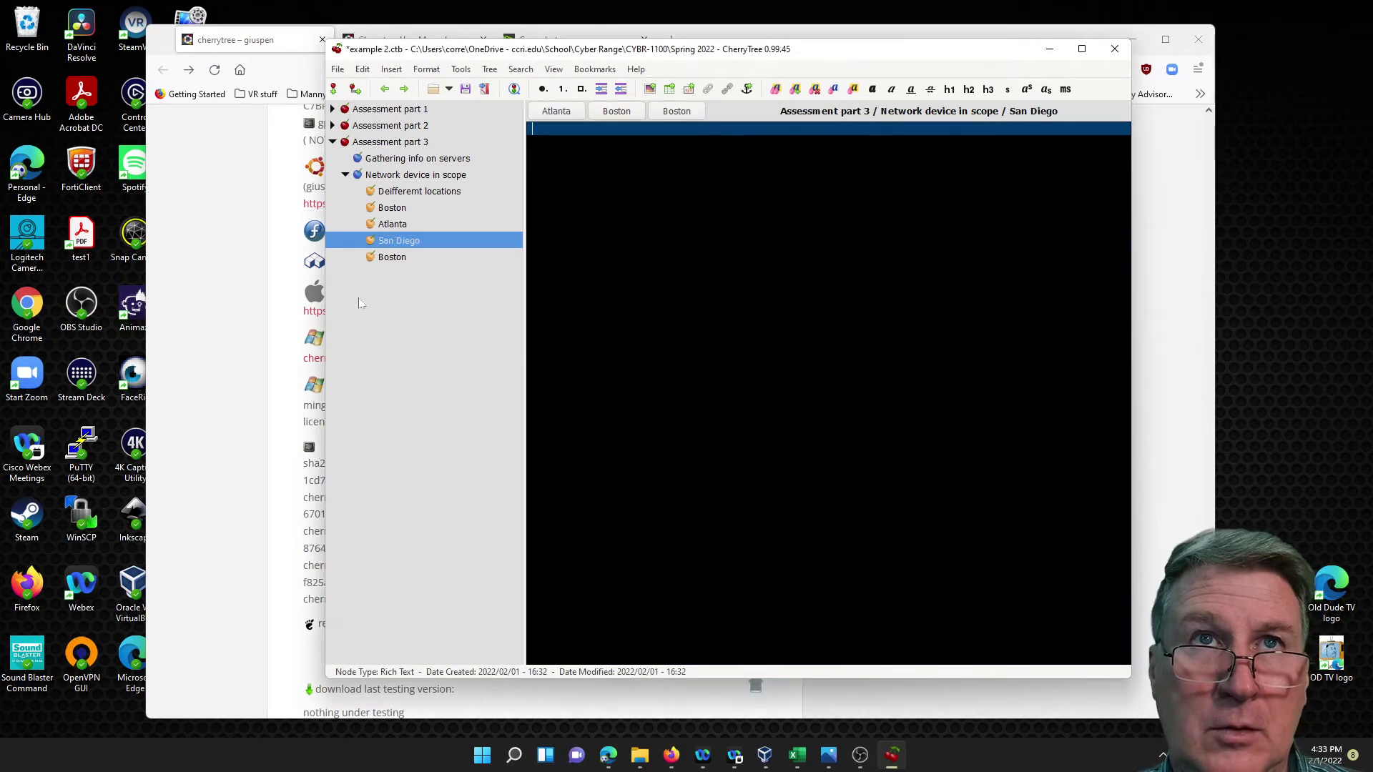
# Rename the last copied Boston node to 'Chicago'
pyautogui.rightClick(401, 258)
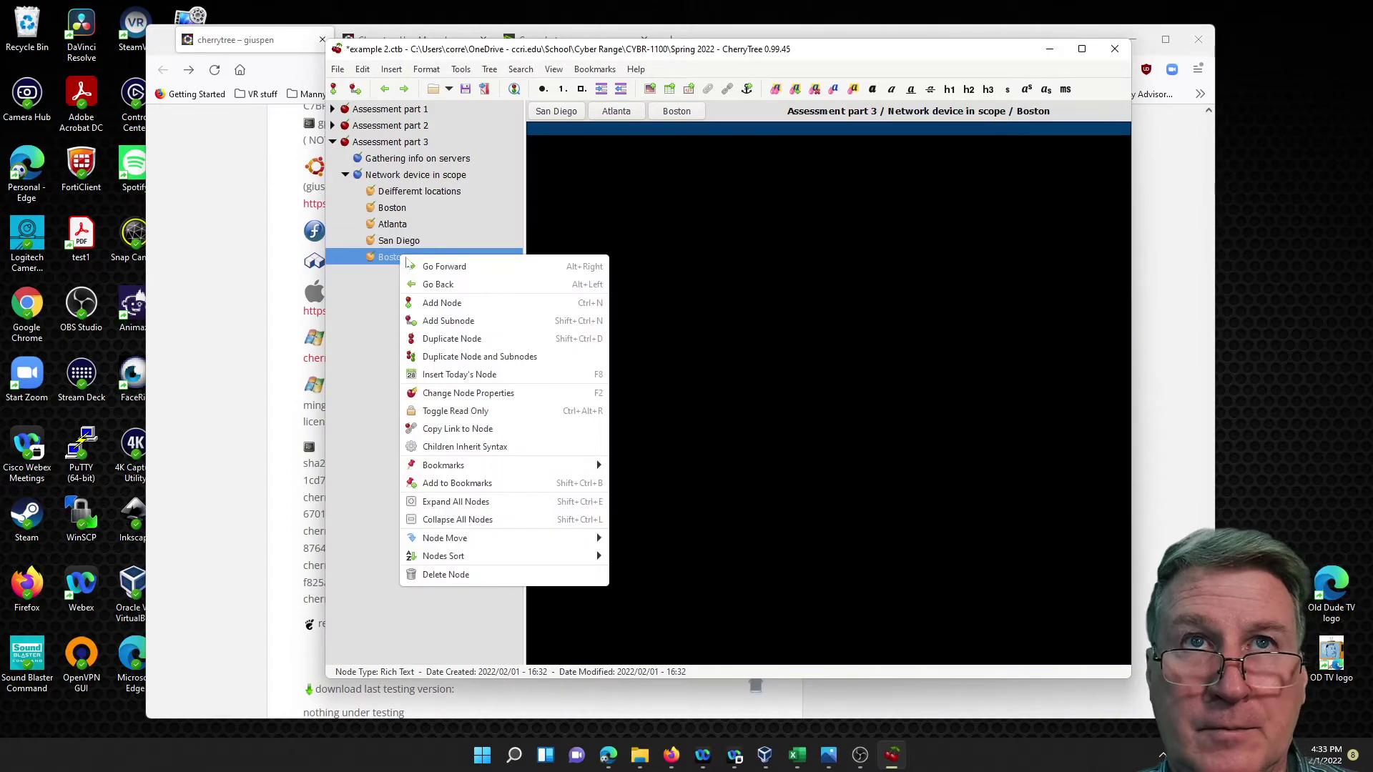
pyautogui.click(475, 393)
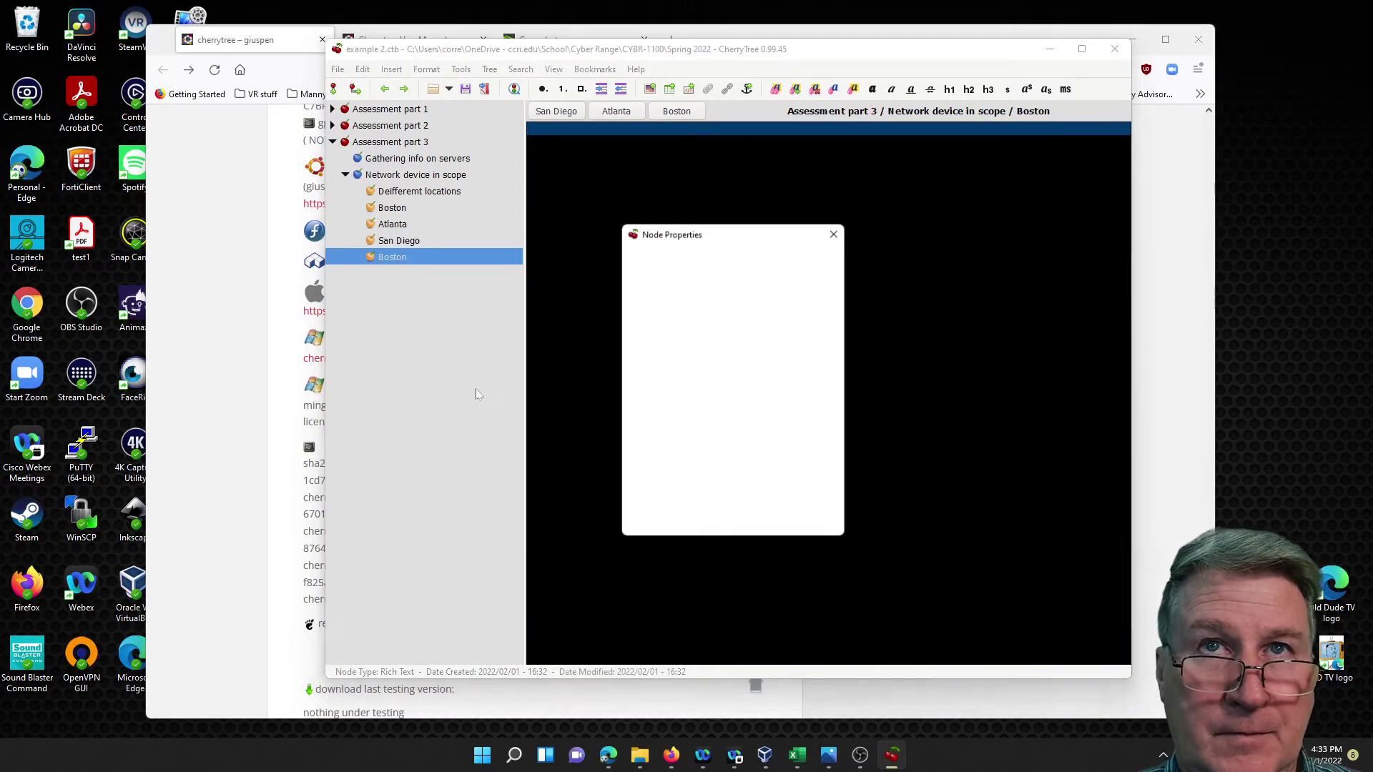
pyautogui.write('Chi')
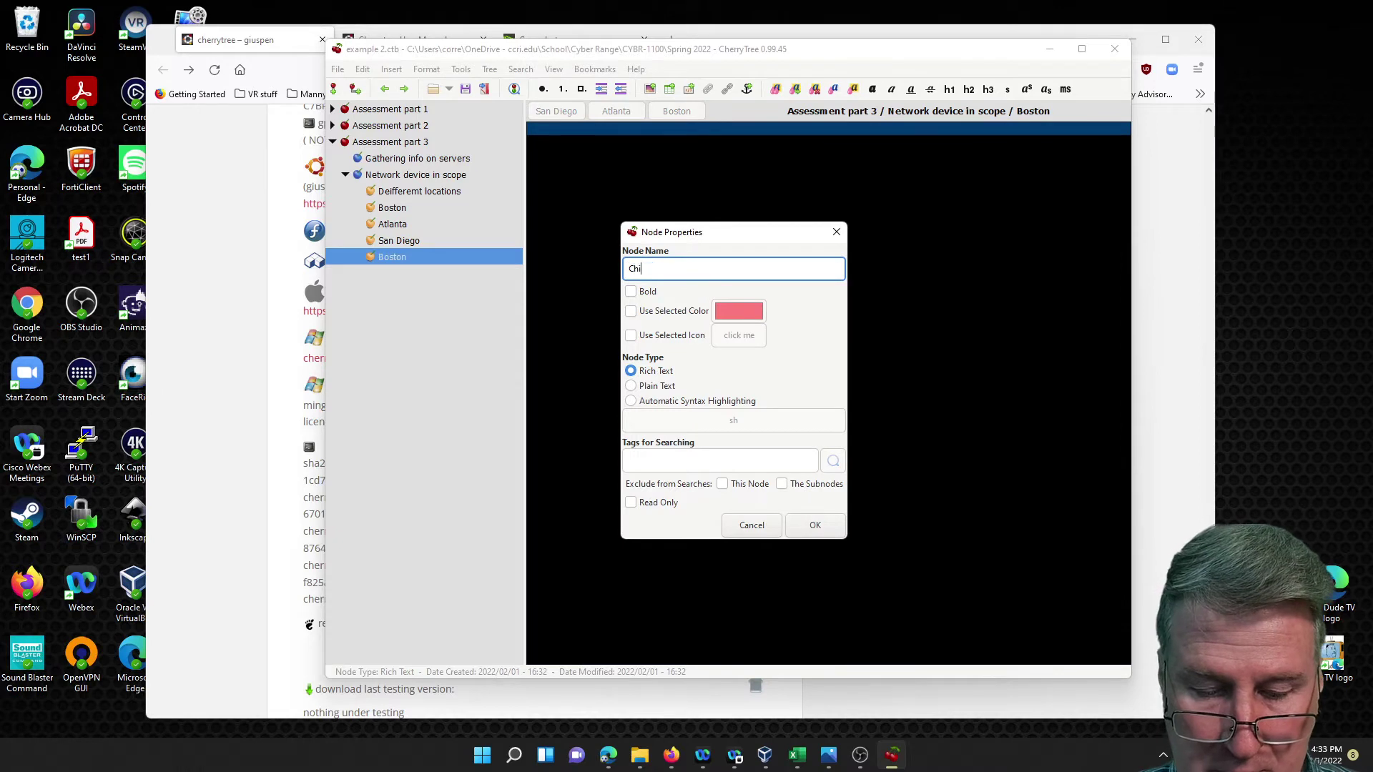
pyautogui.write('cago')
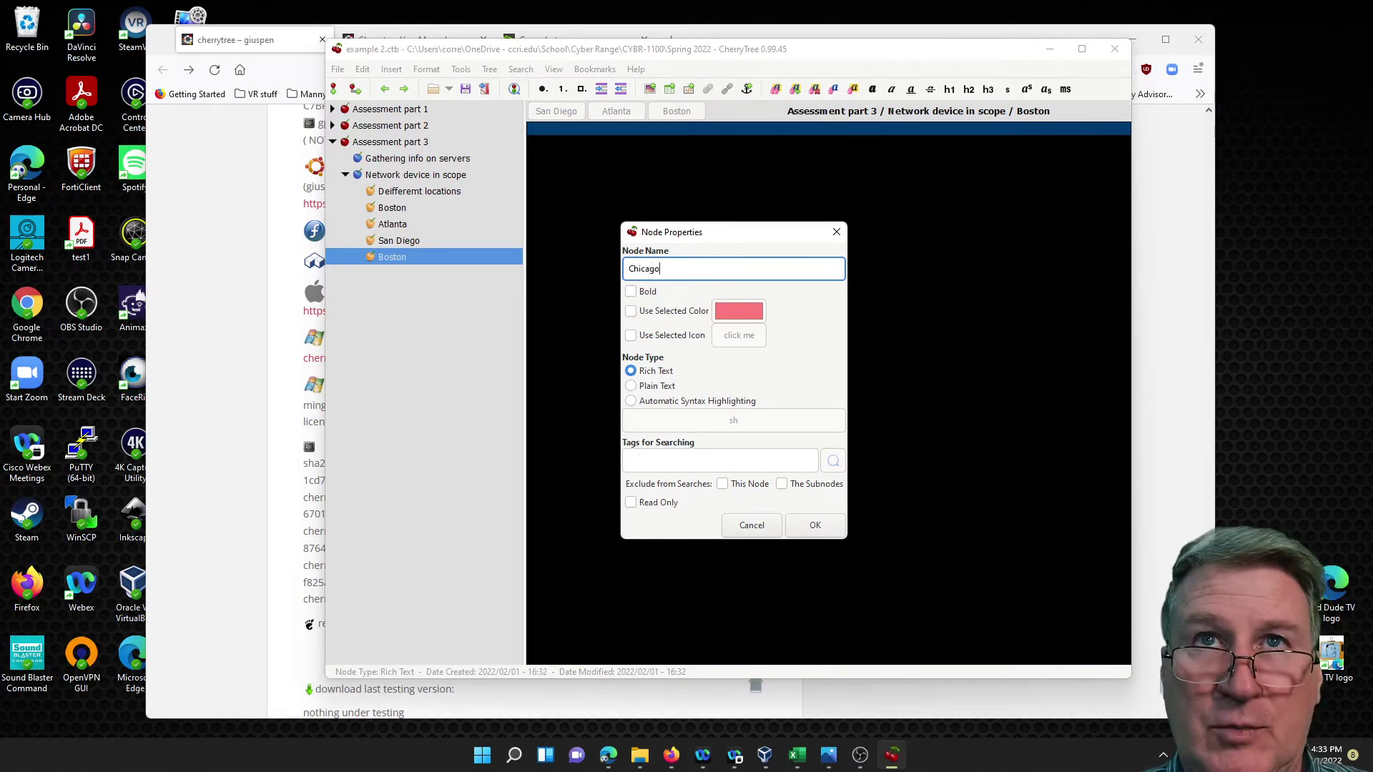
pyautogui.click(815, 525)
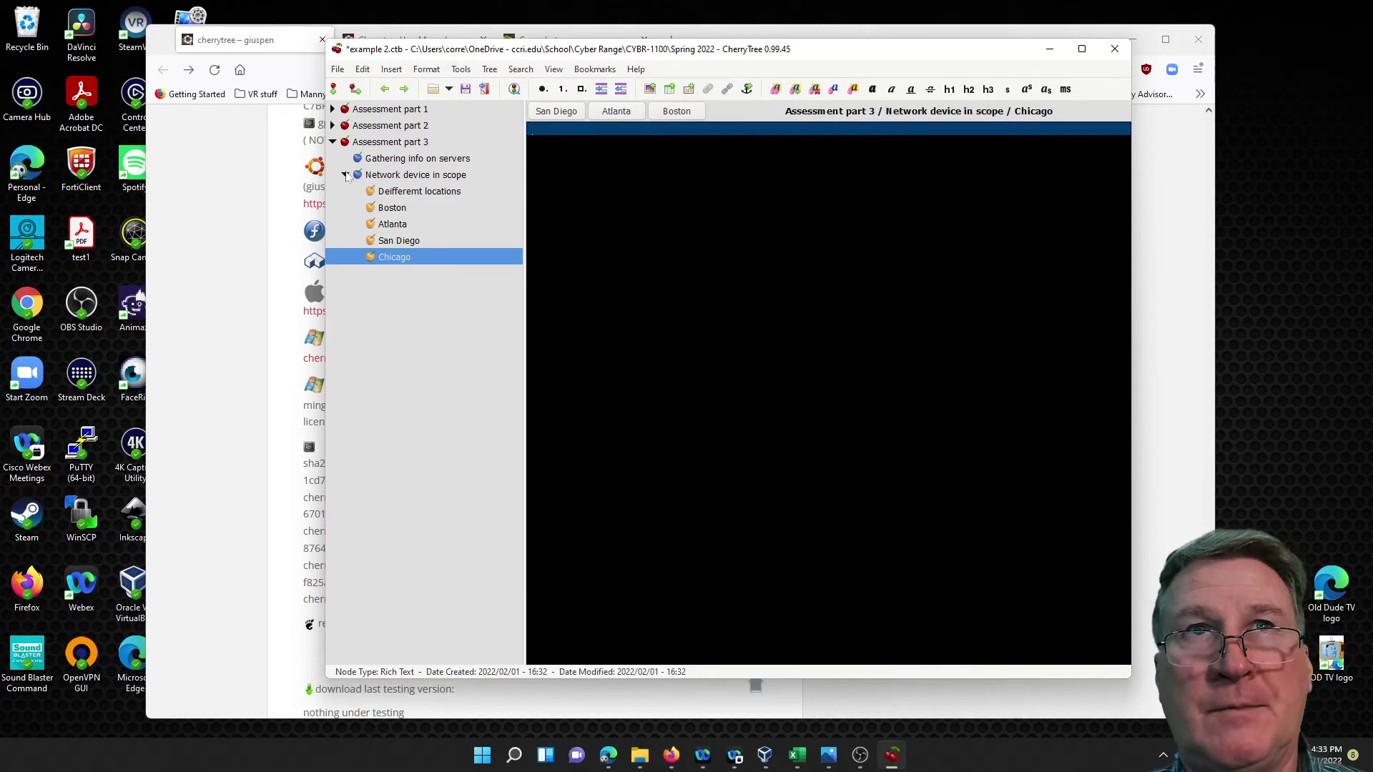
# Browse Assessment part 1's Gather info and Subnet 20, 30, 40 notes, collapse it, then show File Explorer
pyautogui.click(333, 109)
pyautogui.click(386, 127)
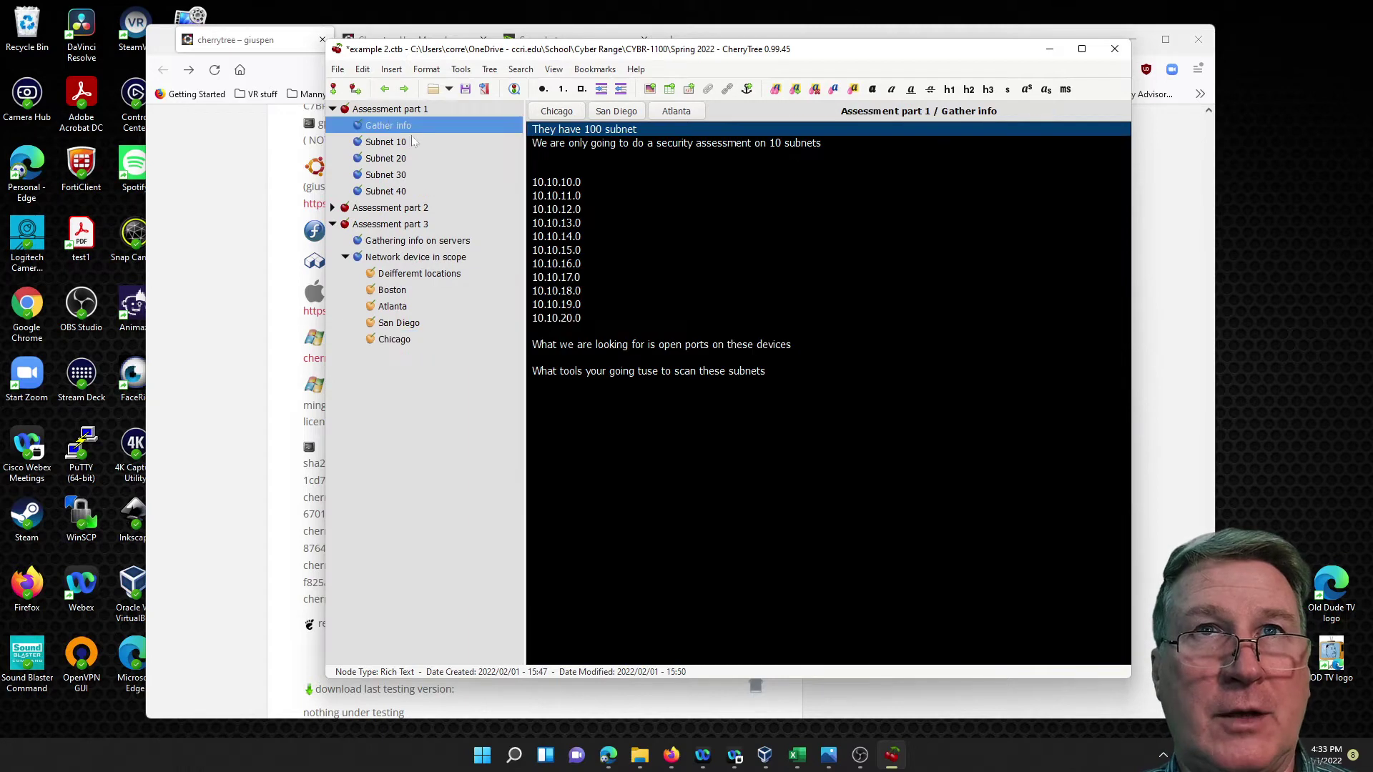
pyautogui.click(390, 160)
pyautogui.click(389, 178)
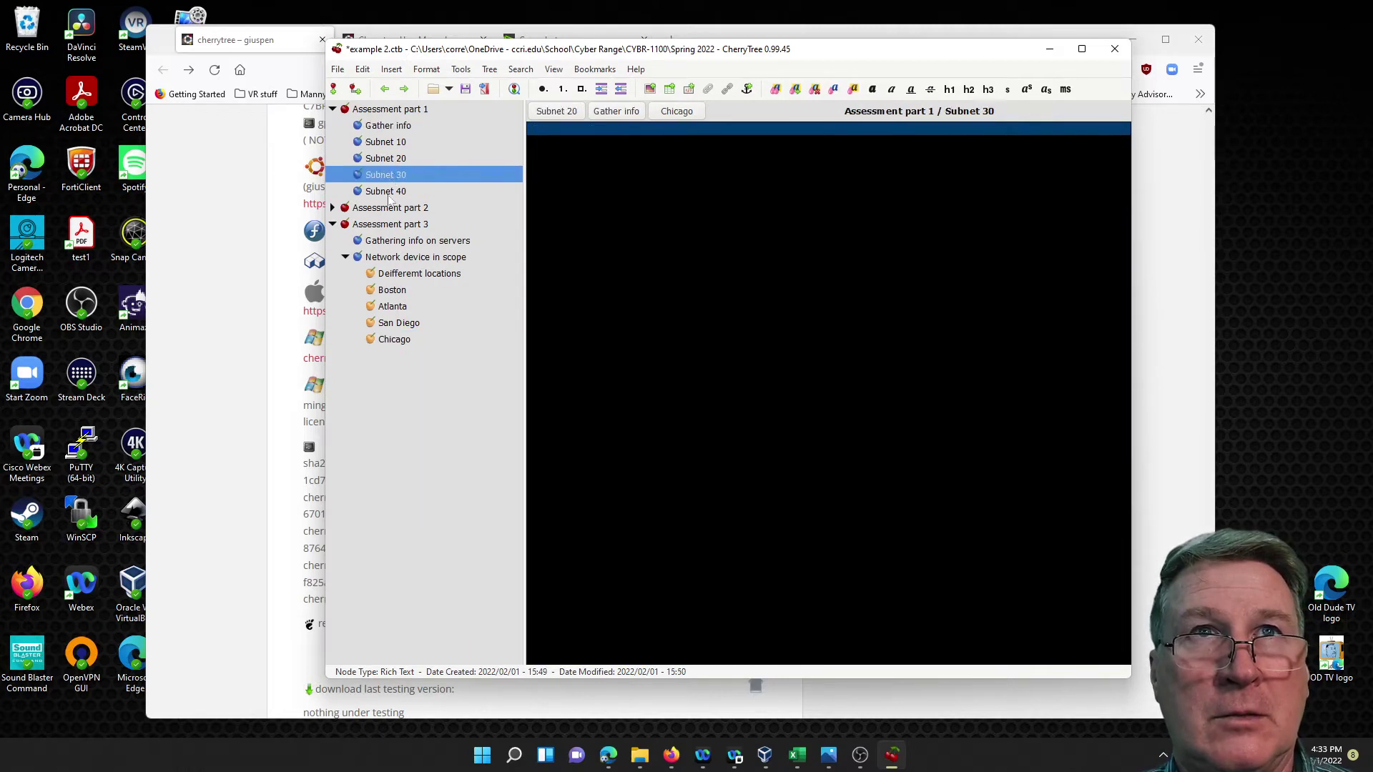
pyautogui.click(390, 192)
pyautogui.click(390, 110)
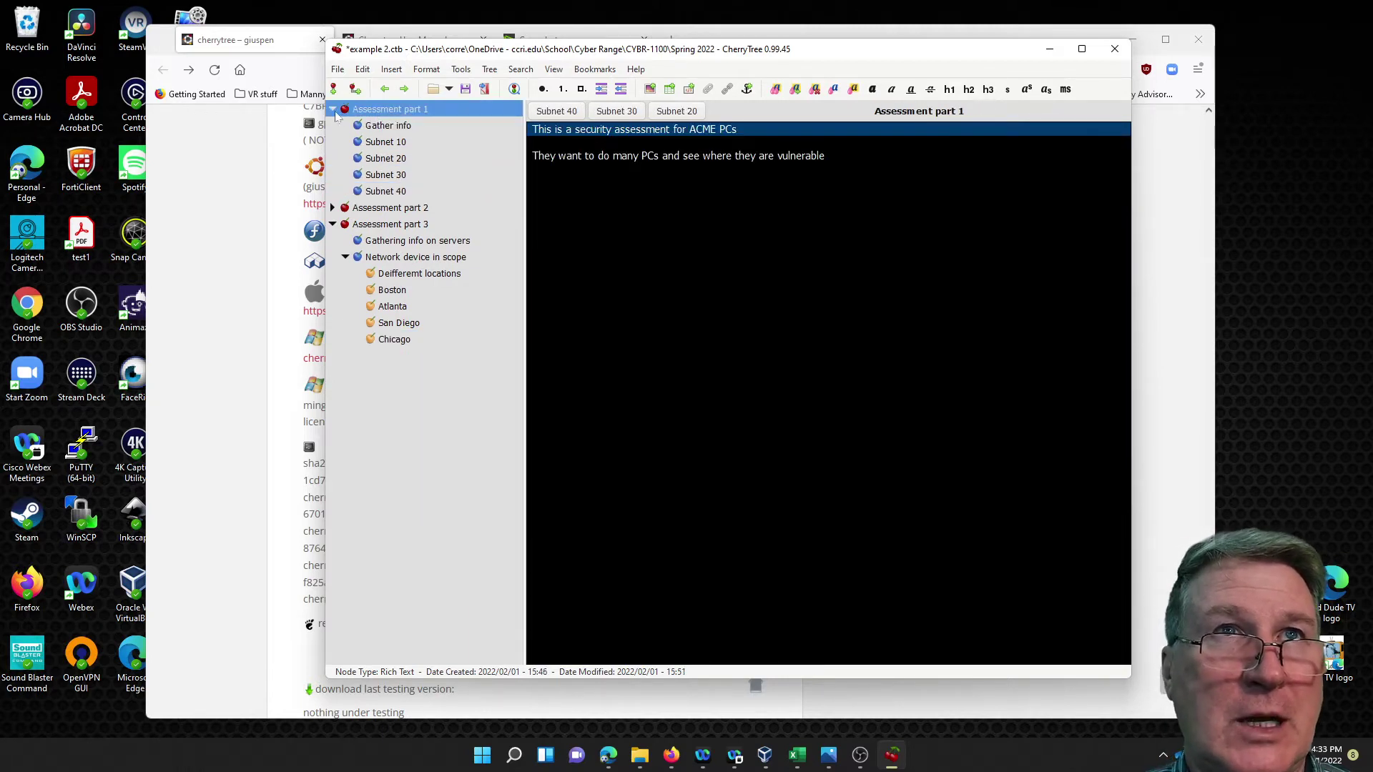
pyautogui.click(332, 109)
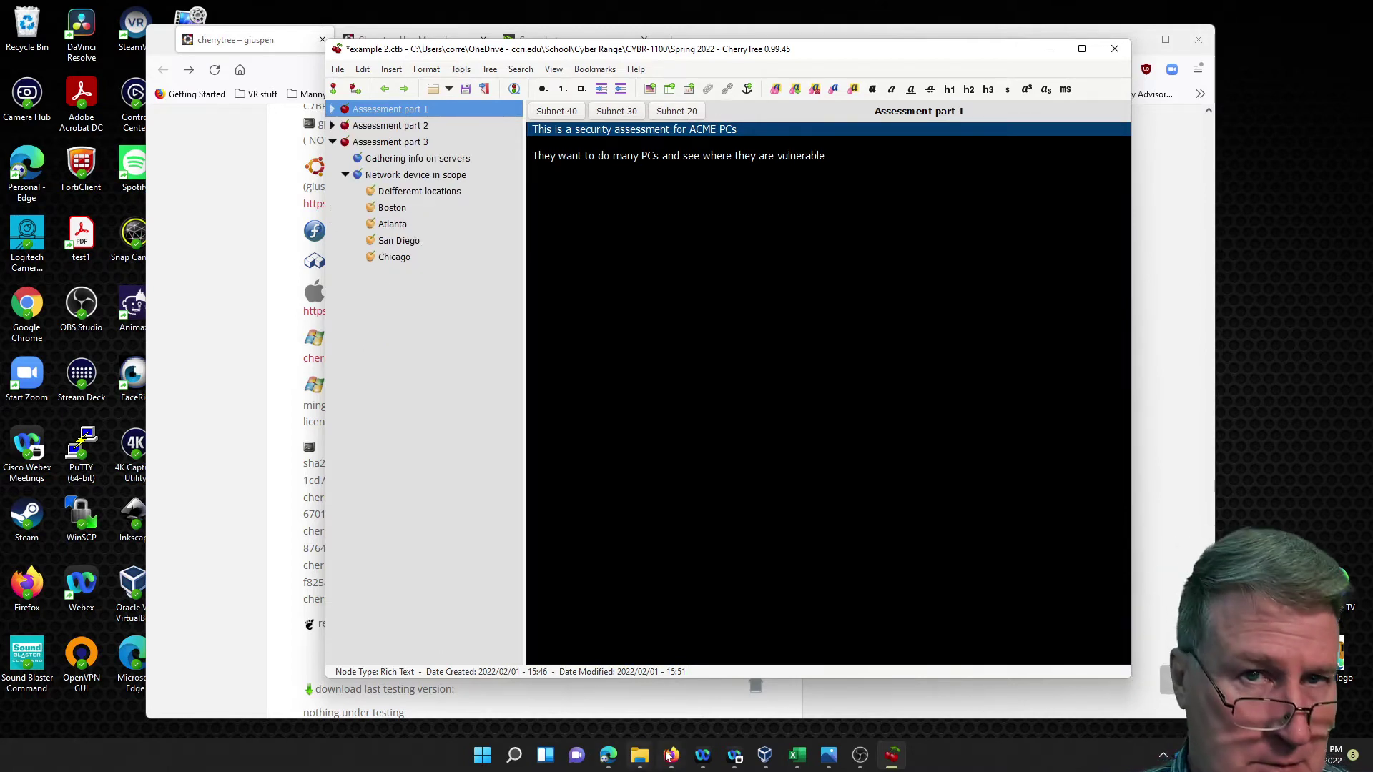
pyautogui.click(640, 755)
# Open the Week 2 defining Security presentation from the Spring 2022 folder, then close it
pyautogui.click(607, 674)
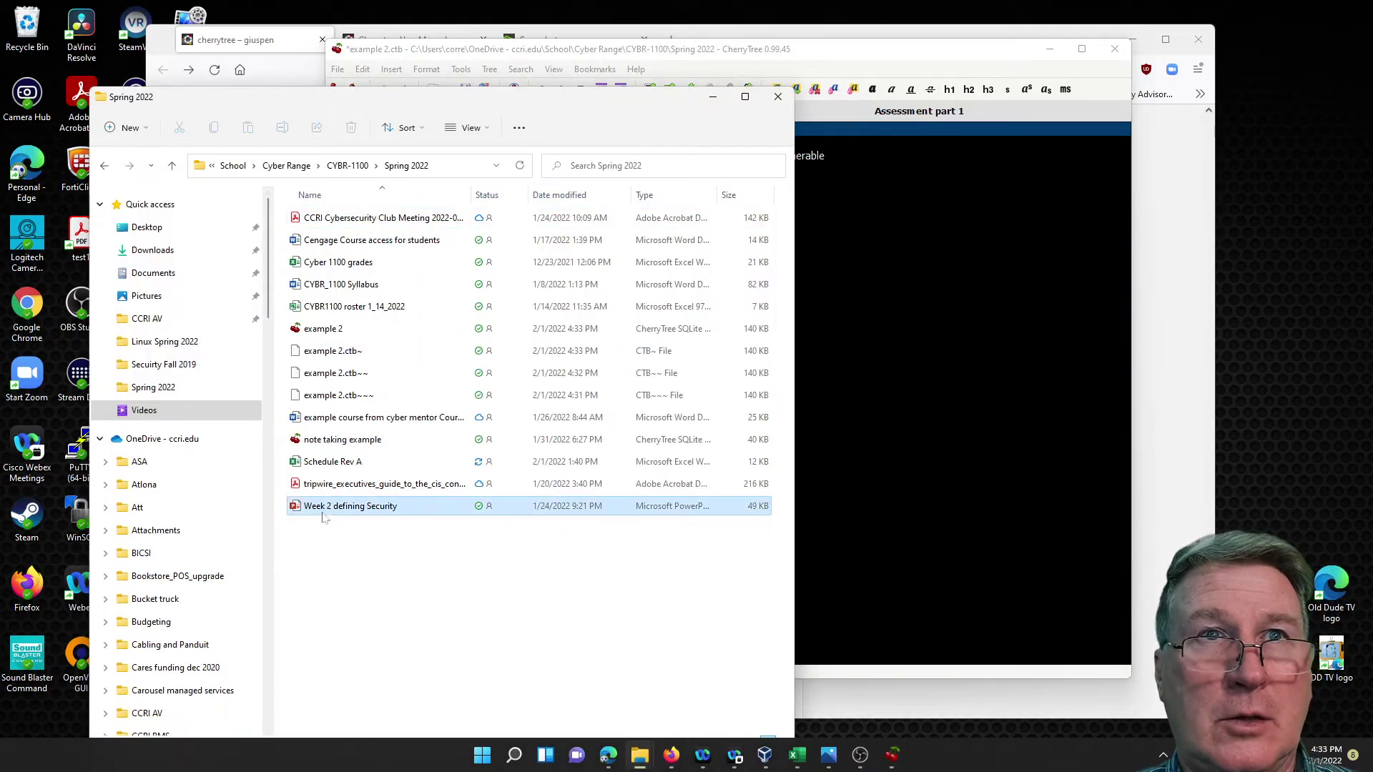
pyautogui.click(895, 697)
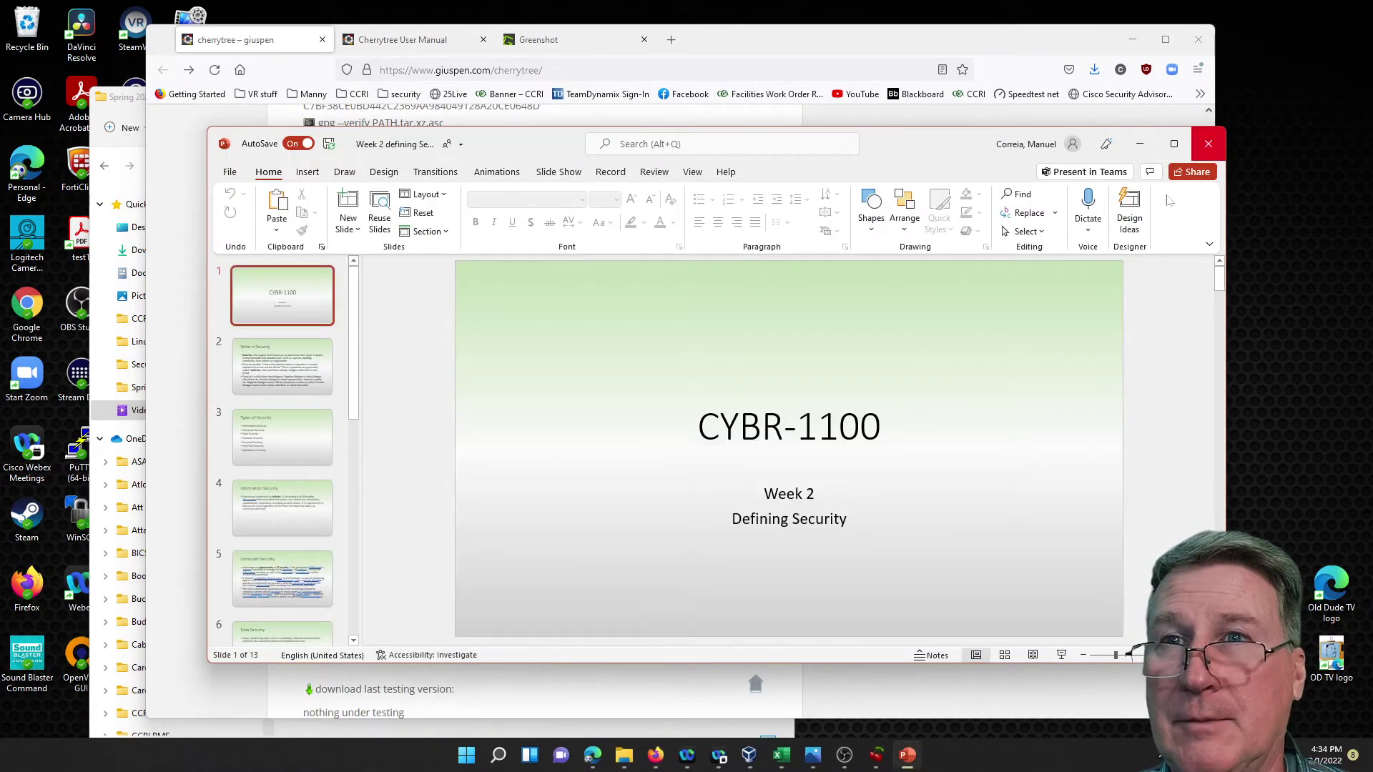
pyautogui.click(1208, 144)
# Bring the Spring 2022 folder window back from the taskbar and minimize it
pyautogui.click(640, 759)
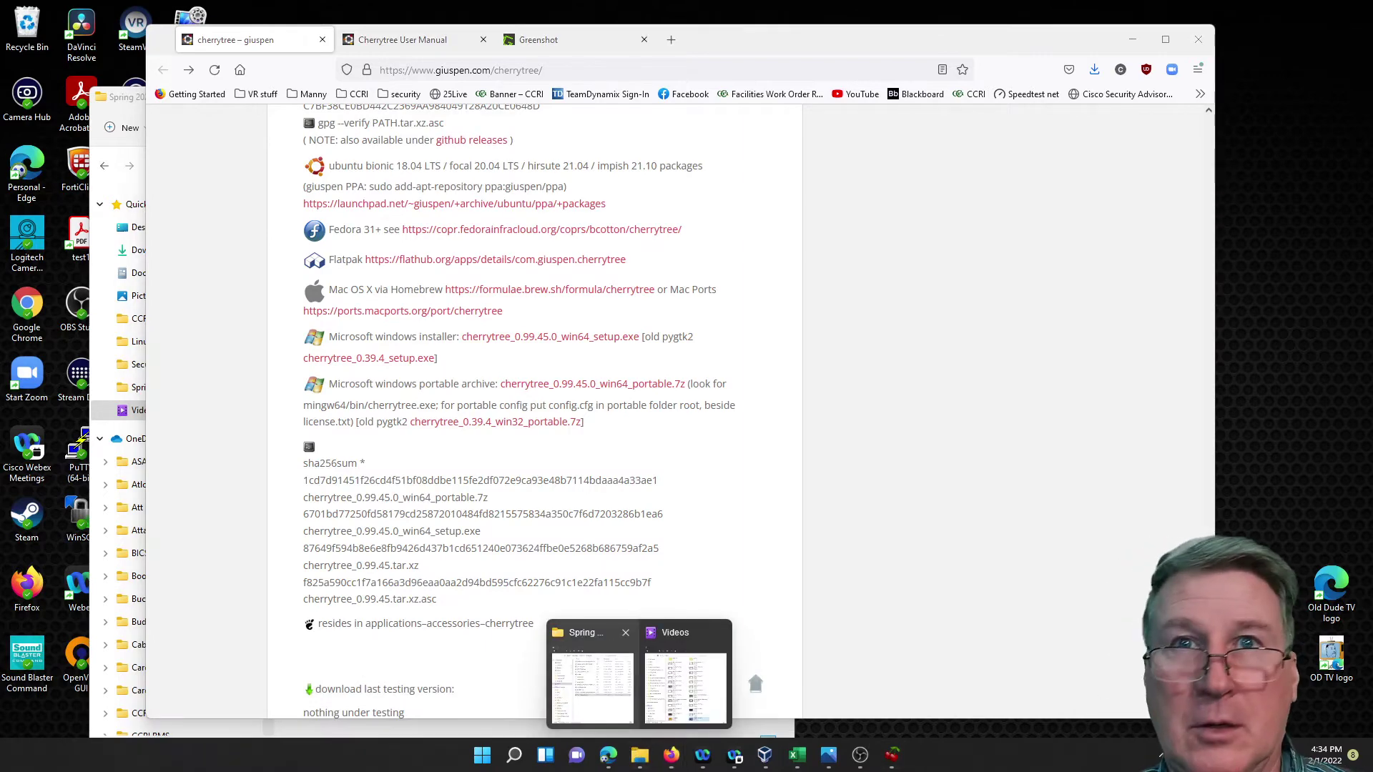
pyautogui.click(589, 654)
pyautogui.click(713, 96)
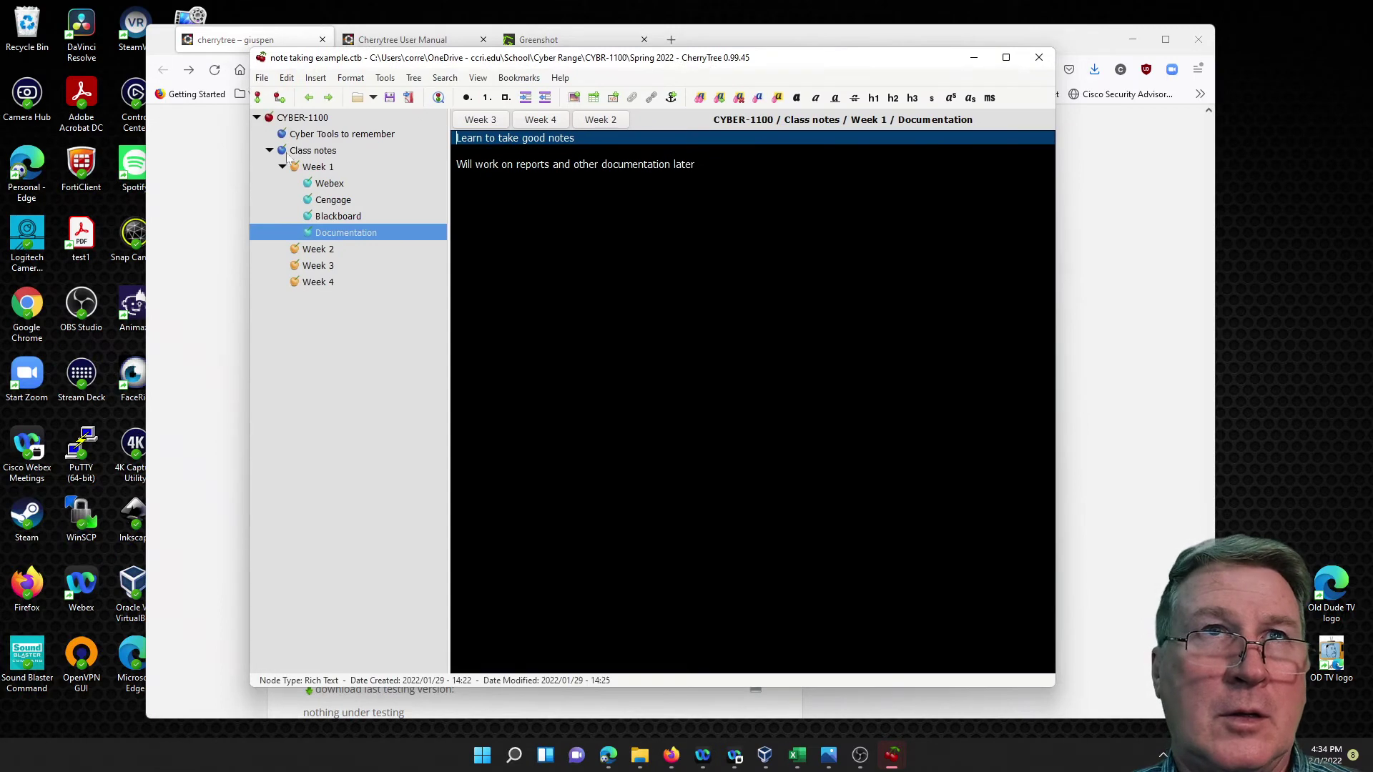
# View Cyber Tools to remember, then Week 1 and its Webex, Cengage, Blackboard and Documentation notes
pyautogui.click(270, 150)
pyautogui.click(281, 136)
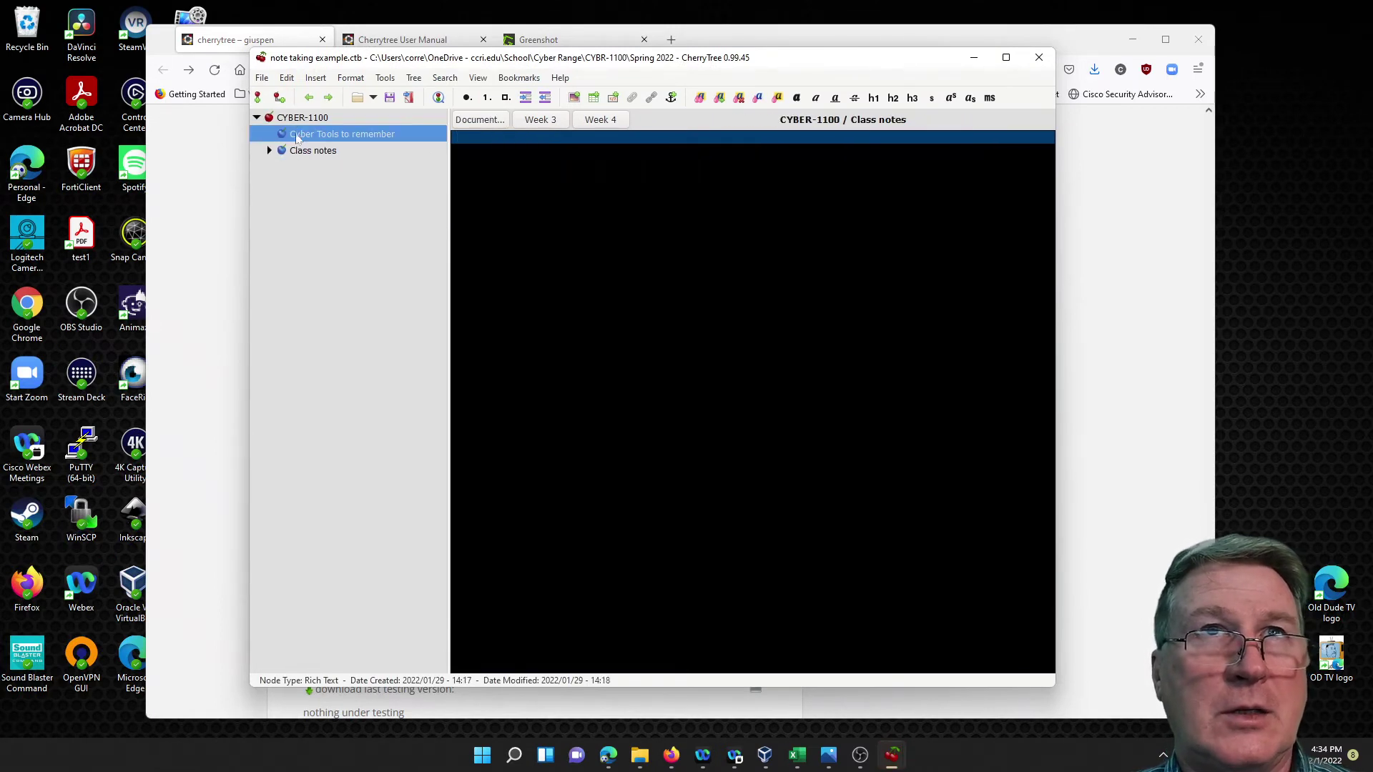
pyautogui.click(270, 150)
pyautogui.click(289, 170)
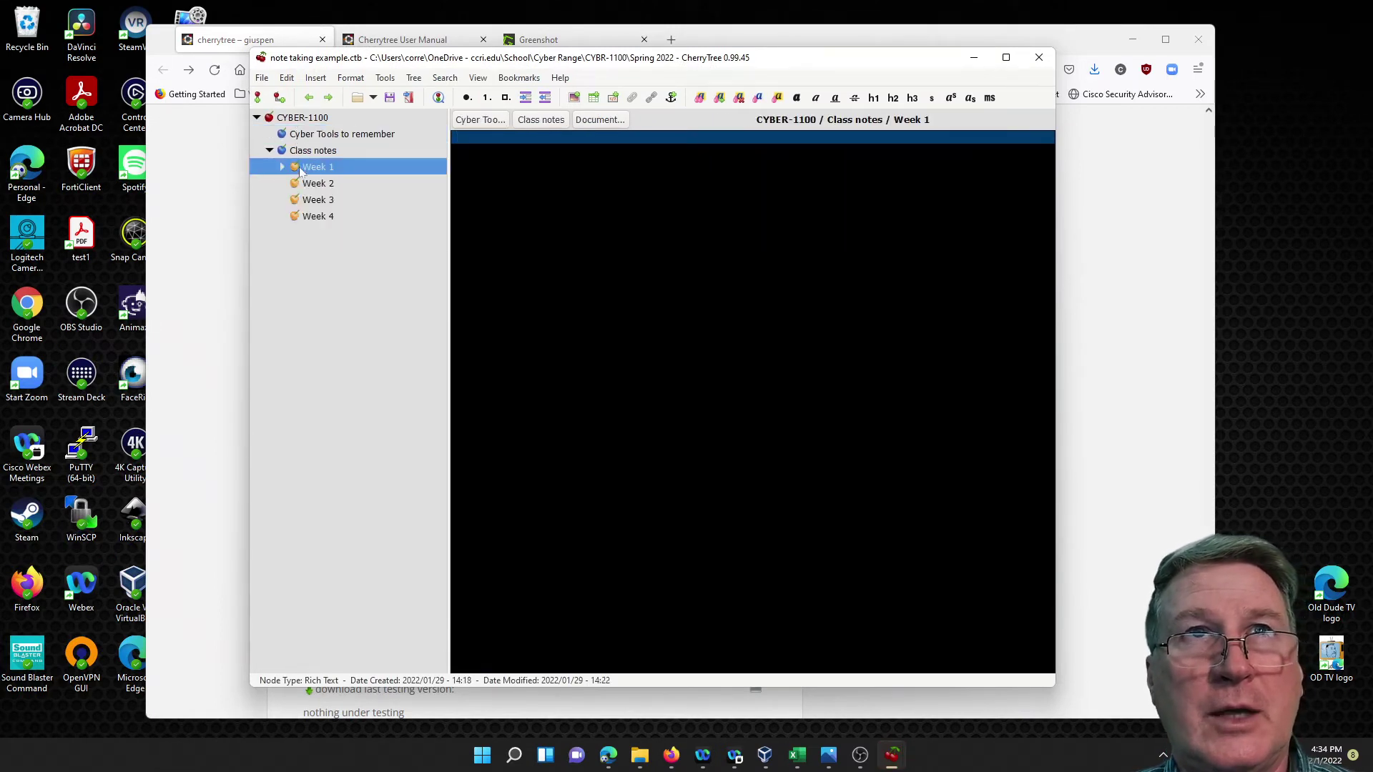
pyautogui.click(283, 168)
pyautogui.click(324, 187)
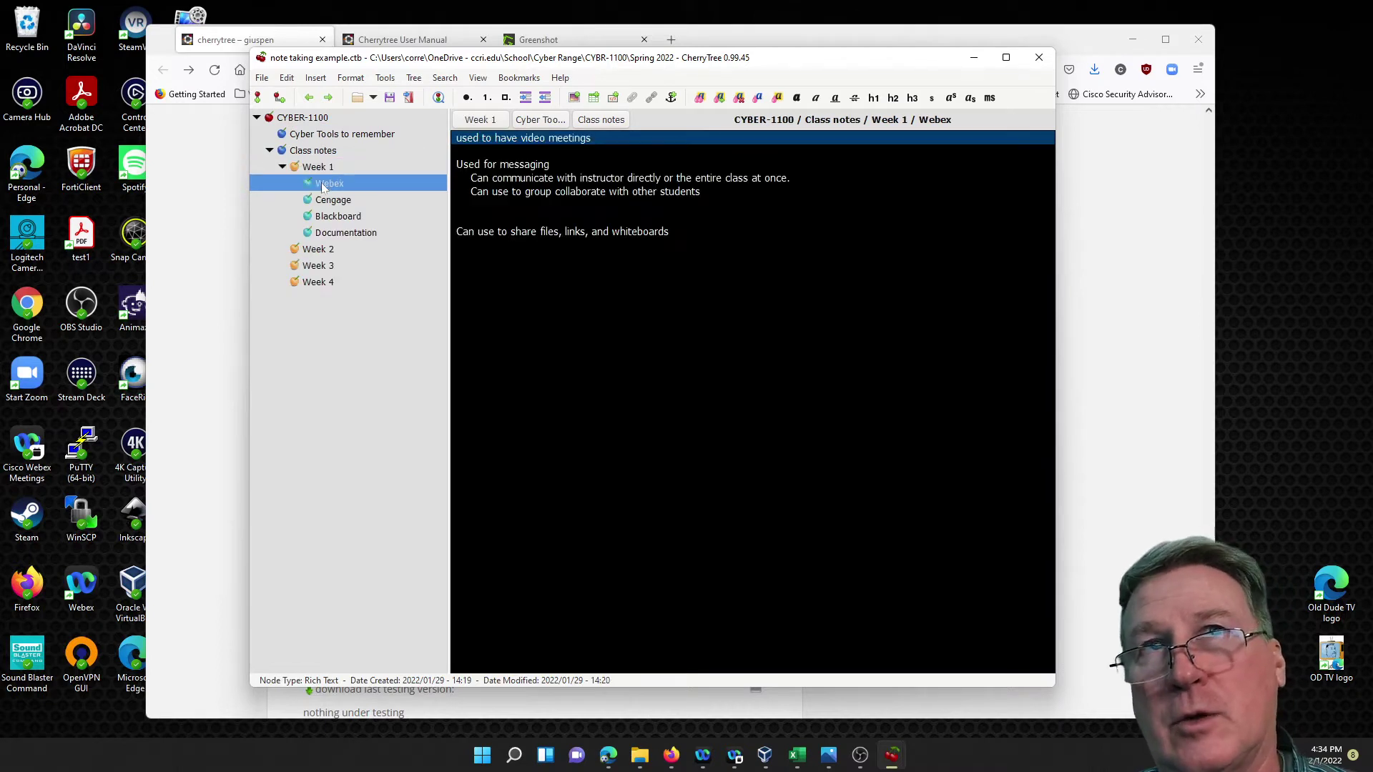
pyautogui.click(346, 204)
pyautogui.click(354, 220)
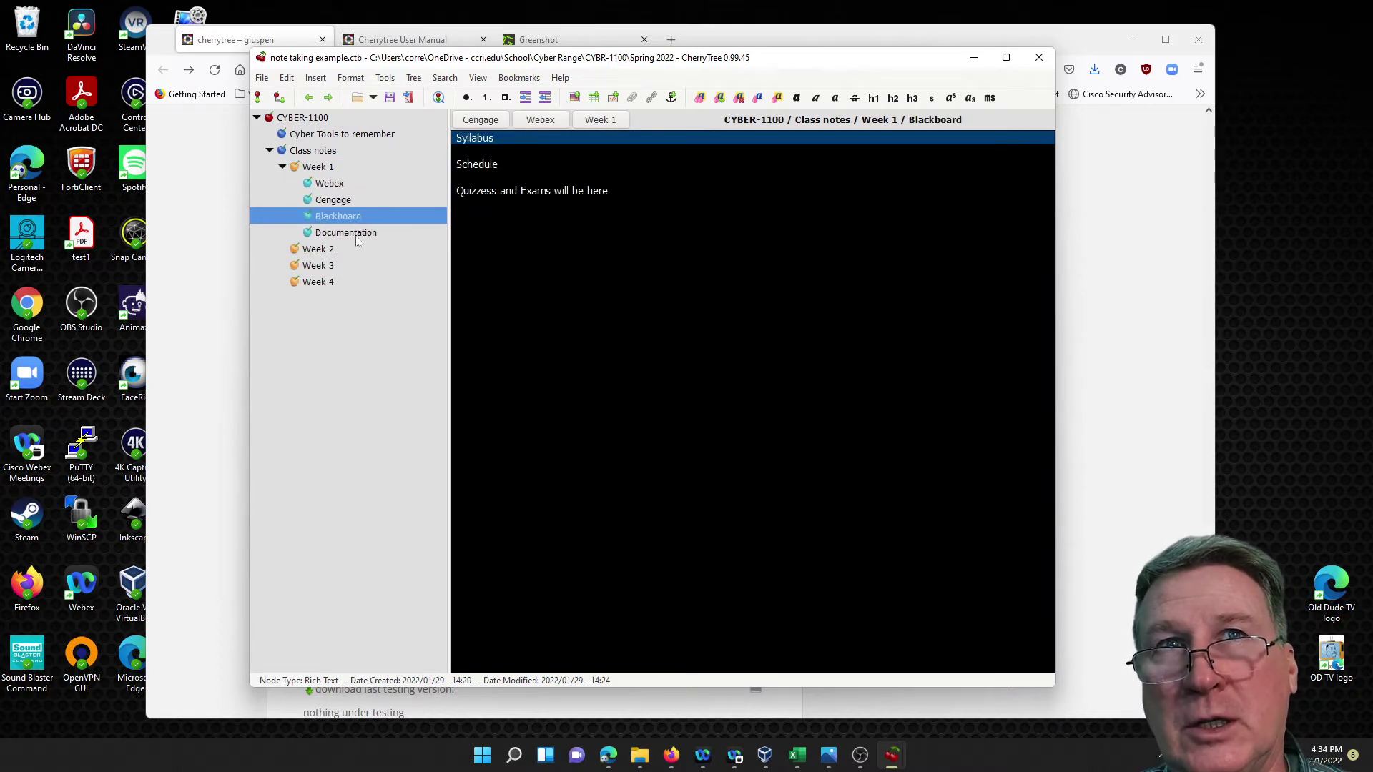
pyautogui.click(359, 236)
# Collapse Week 1 and Class notes, then re-expand them to list Week 1's four subnodes
pyautogui.click(284, 167)
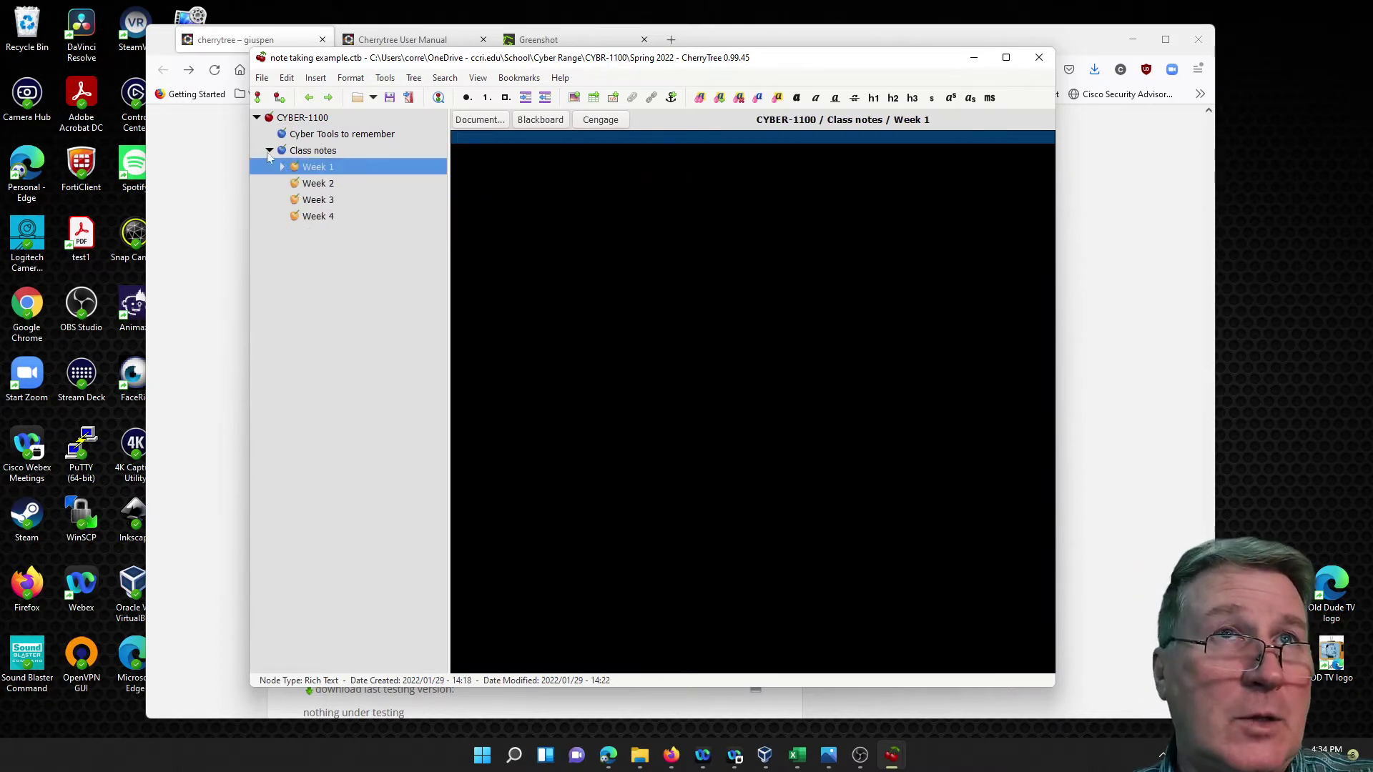
pyautogui.click(269, 151)
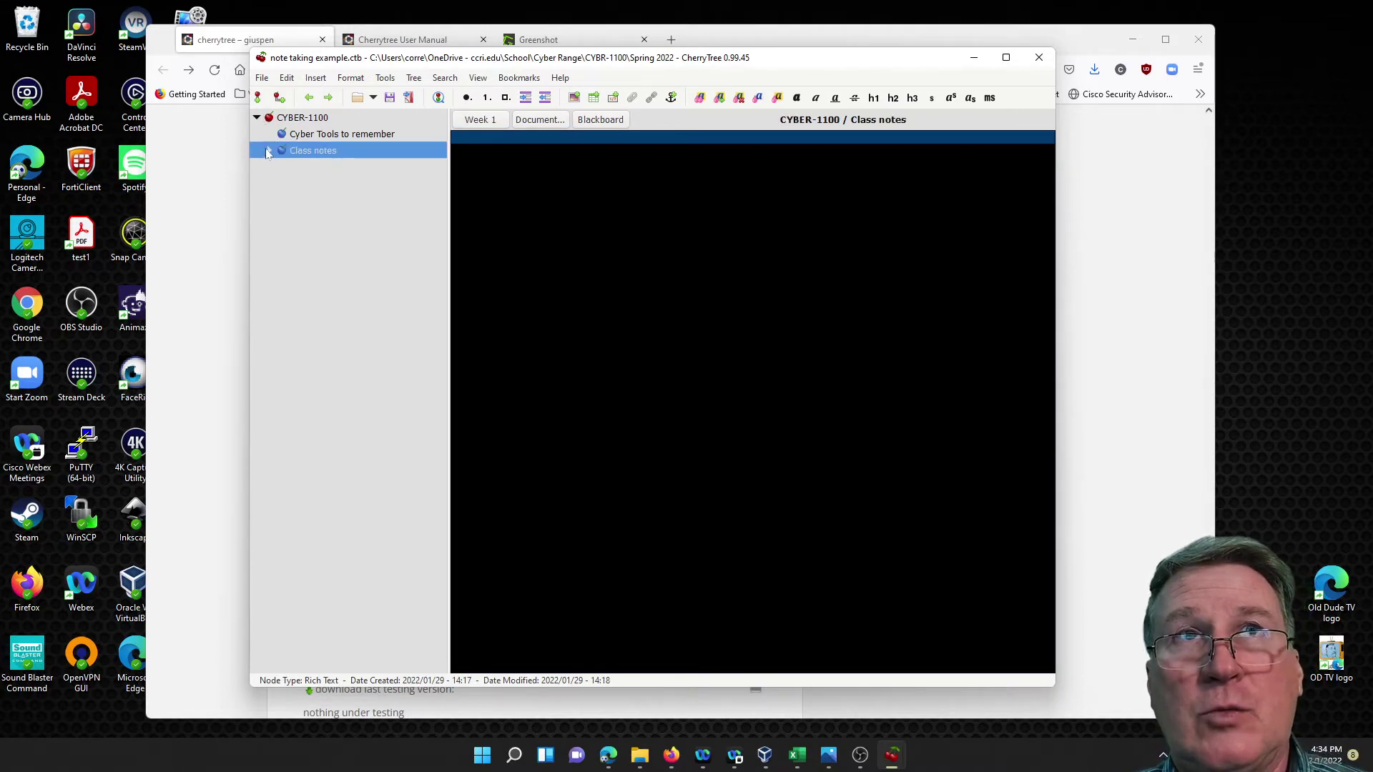
pyautogui.click(269, 151)
pyautogui.click(285, 167)
pyautogui.click(283, 168)
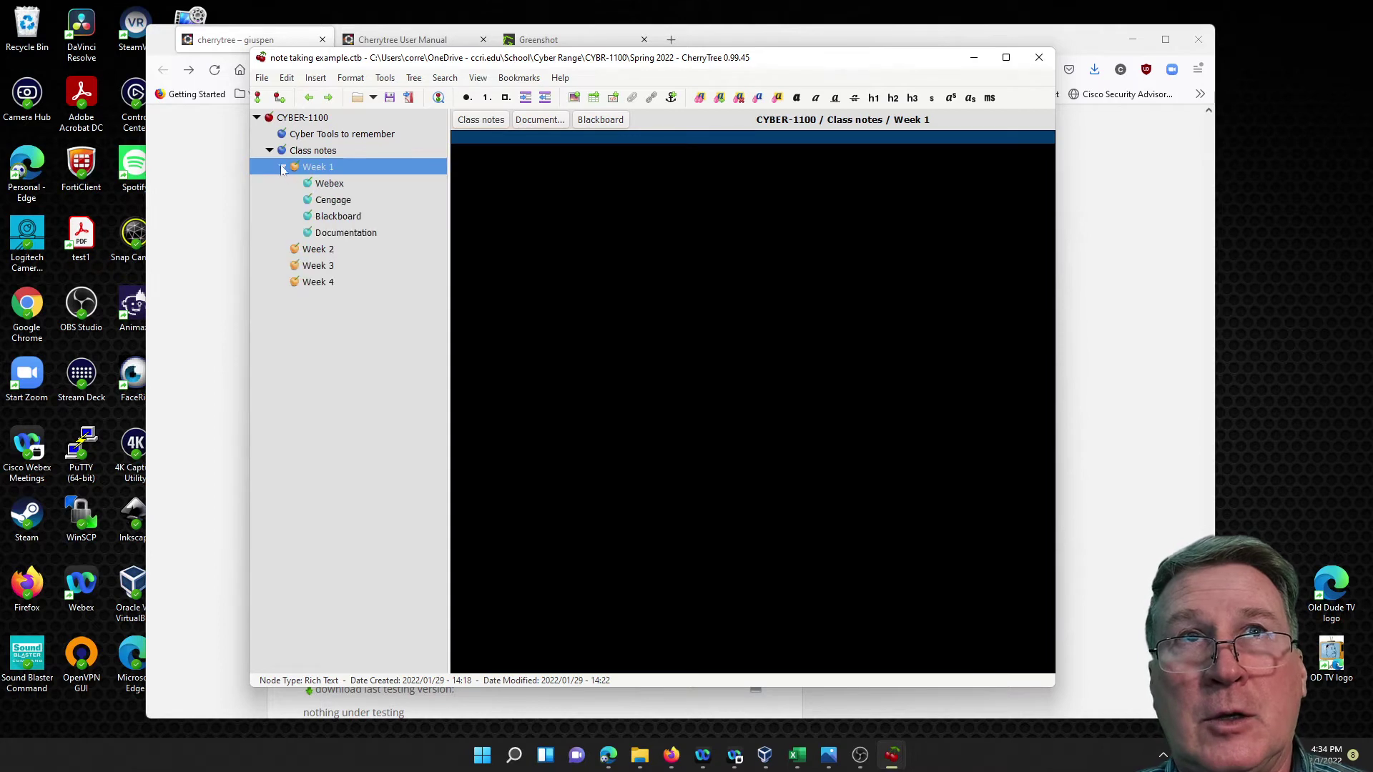
# Export only the Week 1 node to PDF as CYBER-1100--Class_notes--Week_1 on the Desktop
pyautogui.rightClick(321, 168)
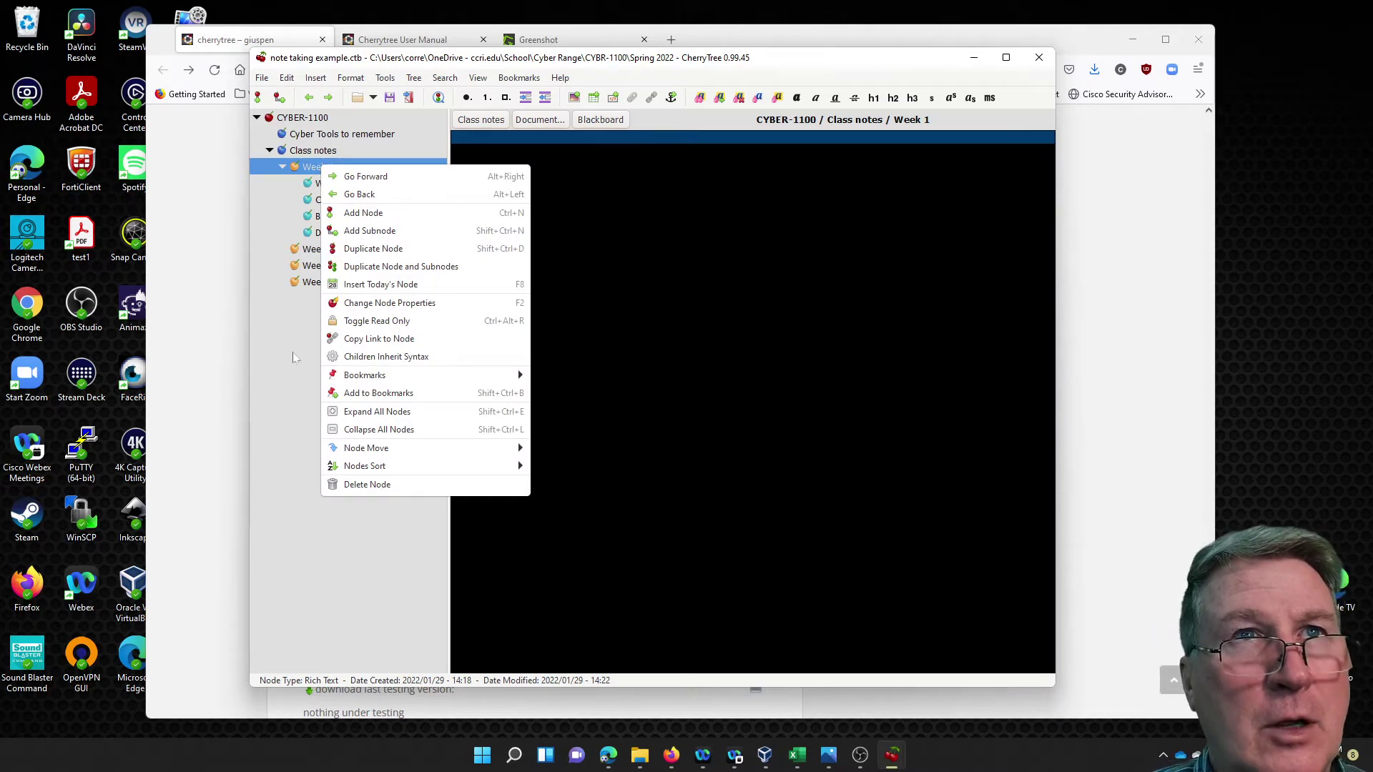
pyautogui.click(292, 391)
pyautogui.click(287, 78)
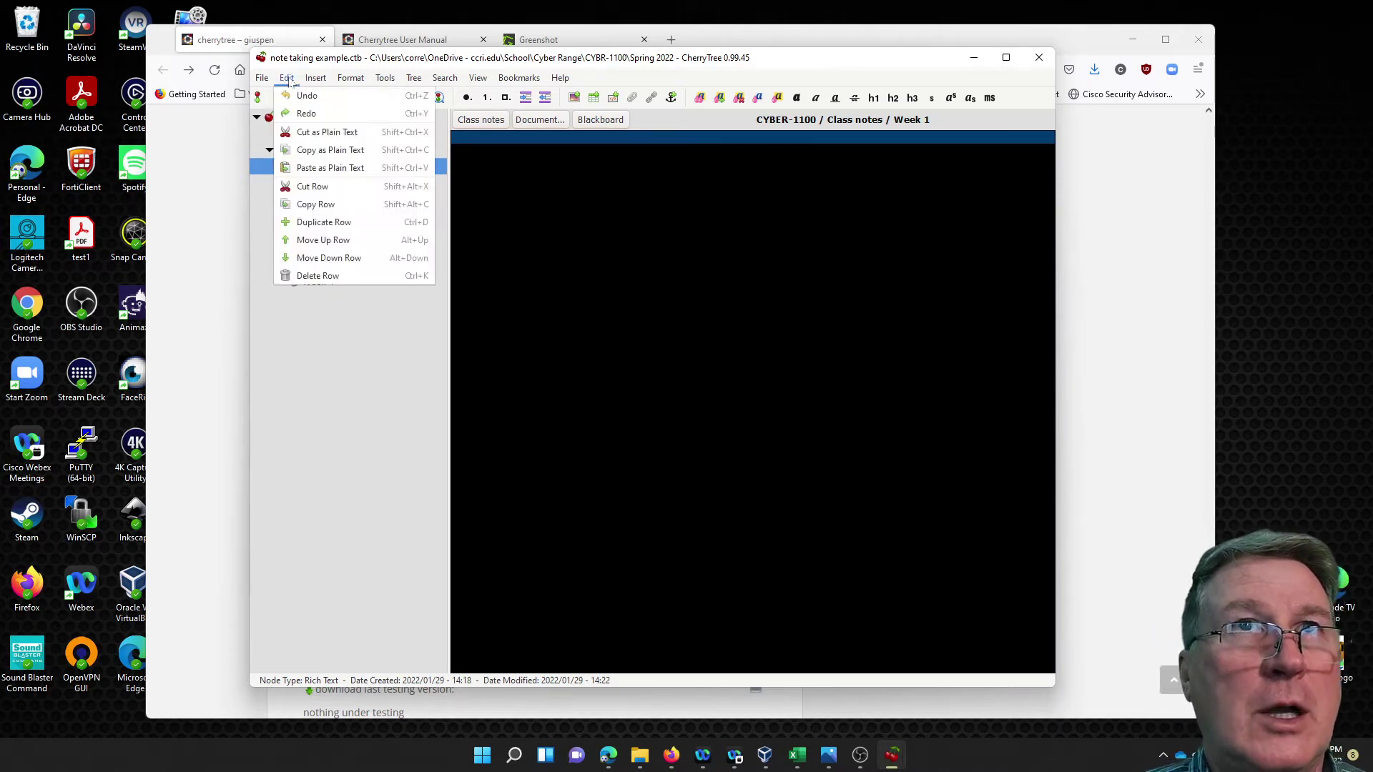
pyautogui.moveTo(262, 80)
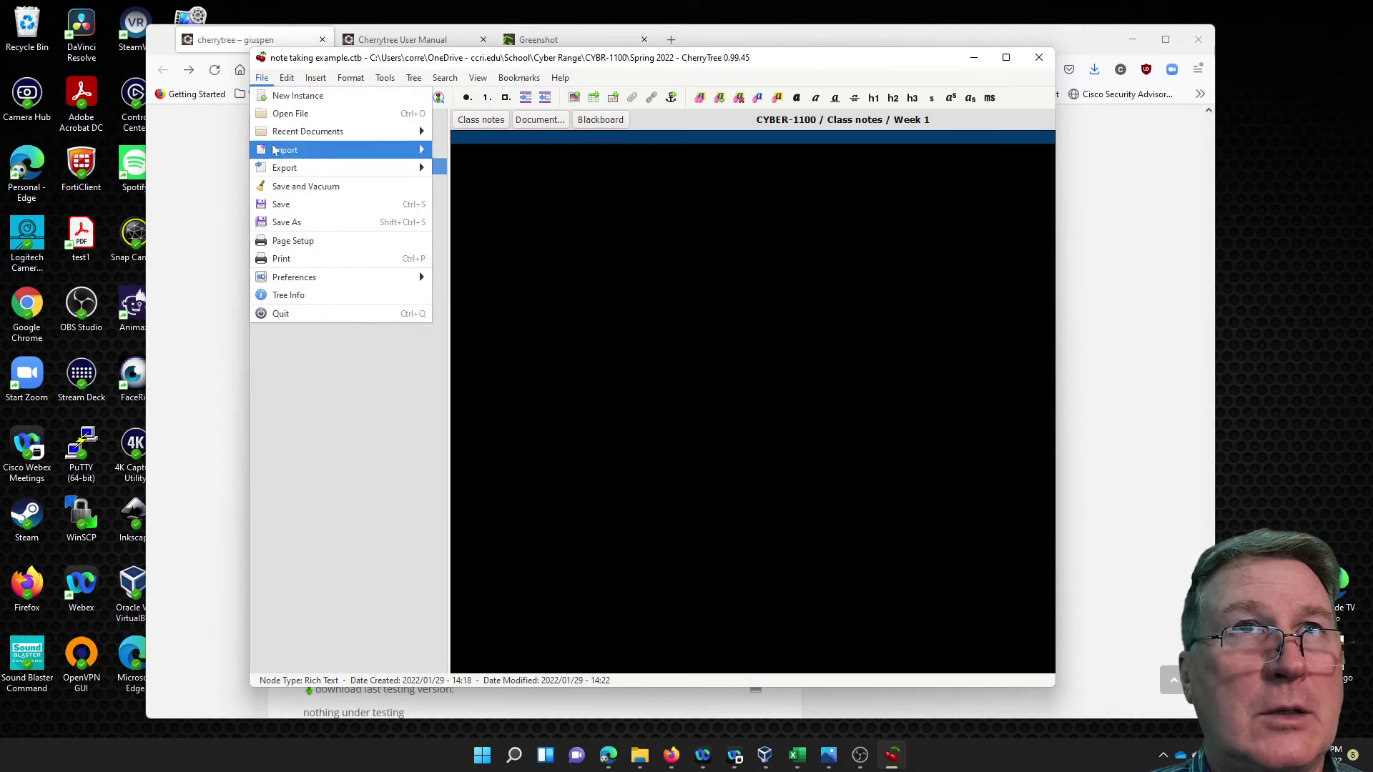
pyautogui.moveTo(355, 168)
pyautogui.click(491, 170)
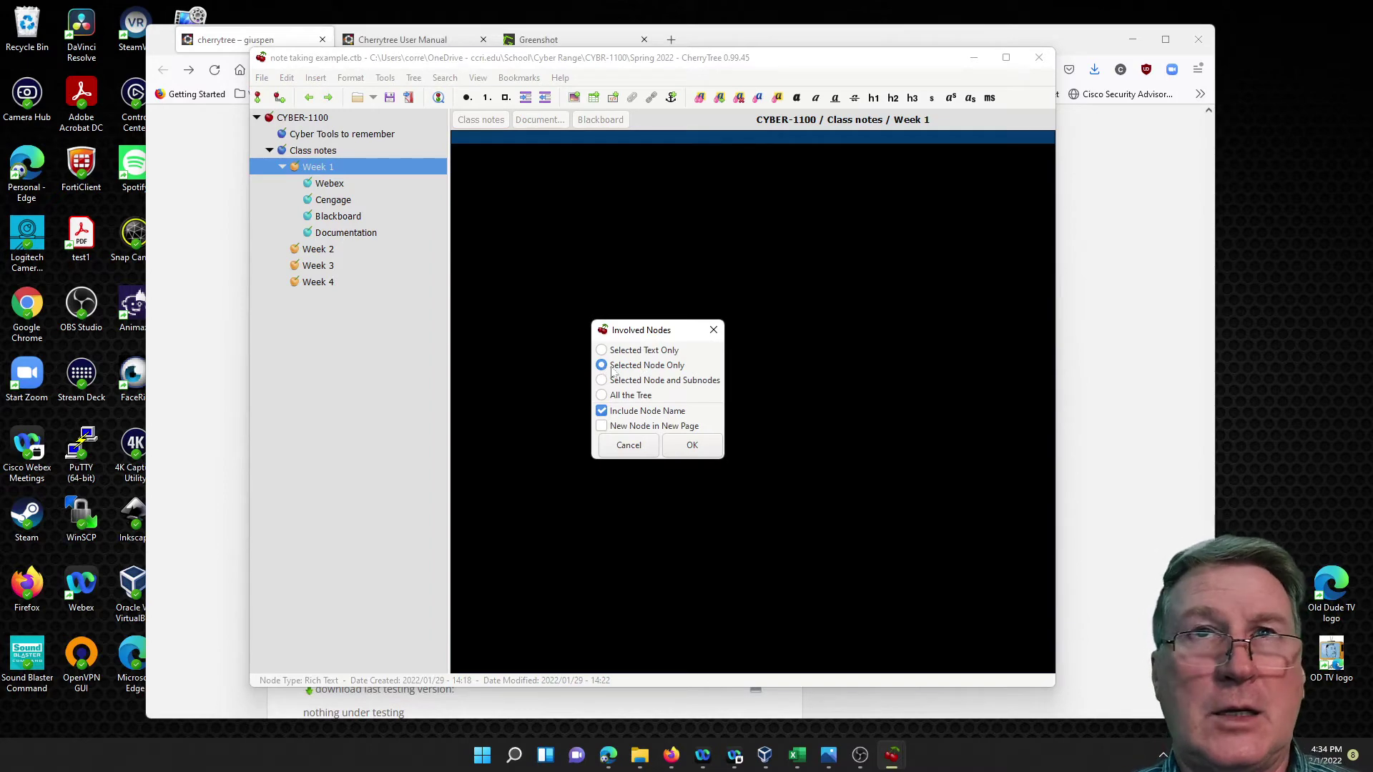
pyautogui.click(692, 446)
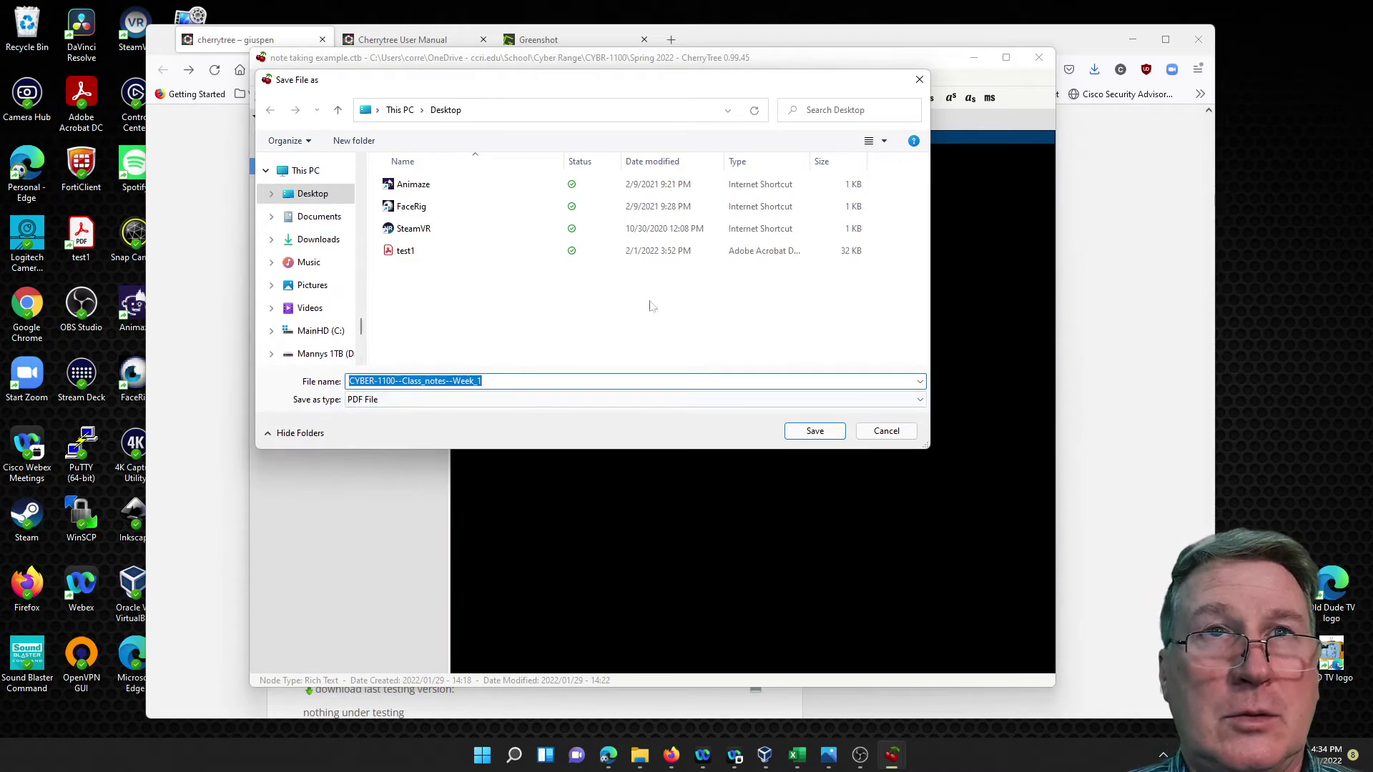
pyautogui.click(815, 431)
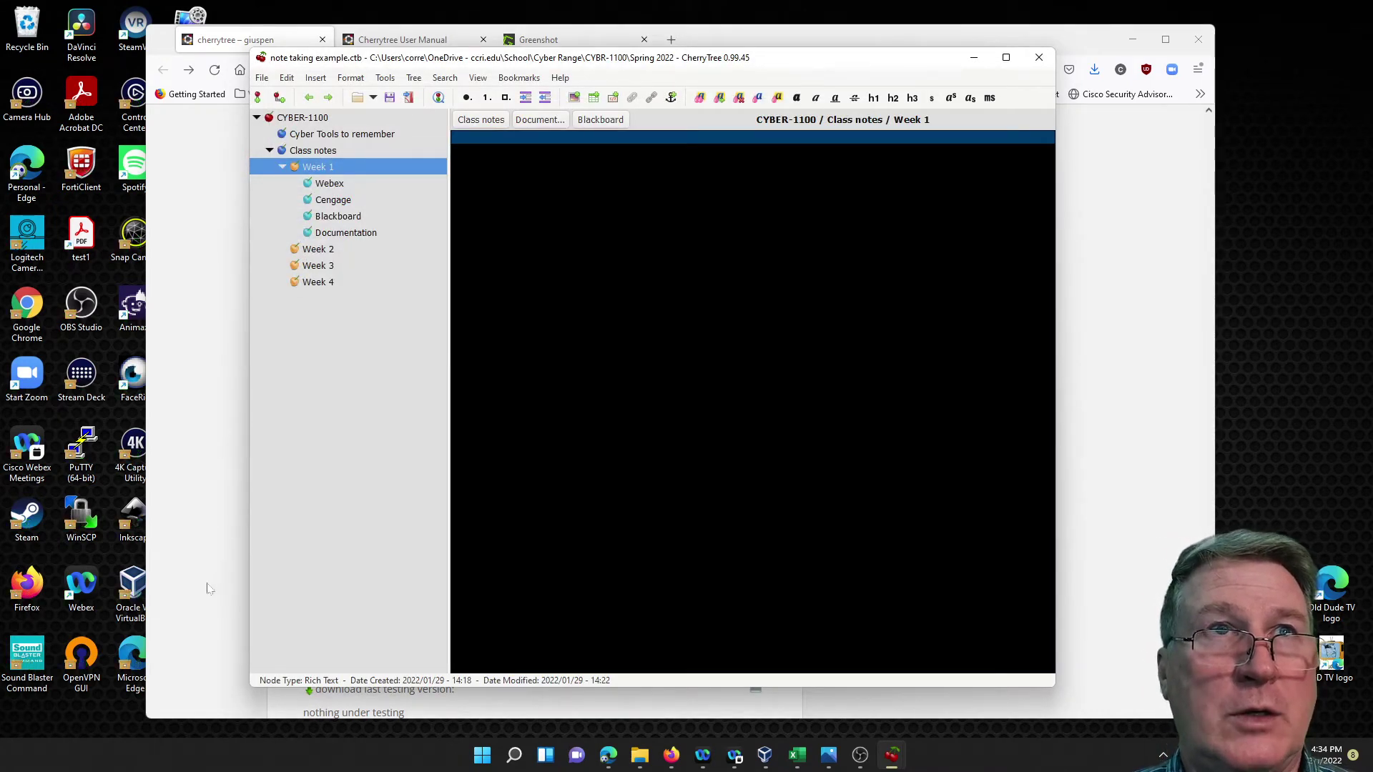
# Open CYBER-1100--Class_notes--Week_1.pdf from the desktop and scroll through its single Week 1 page
pyautogui.click(1133, 39)
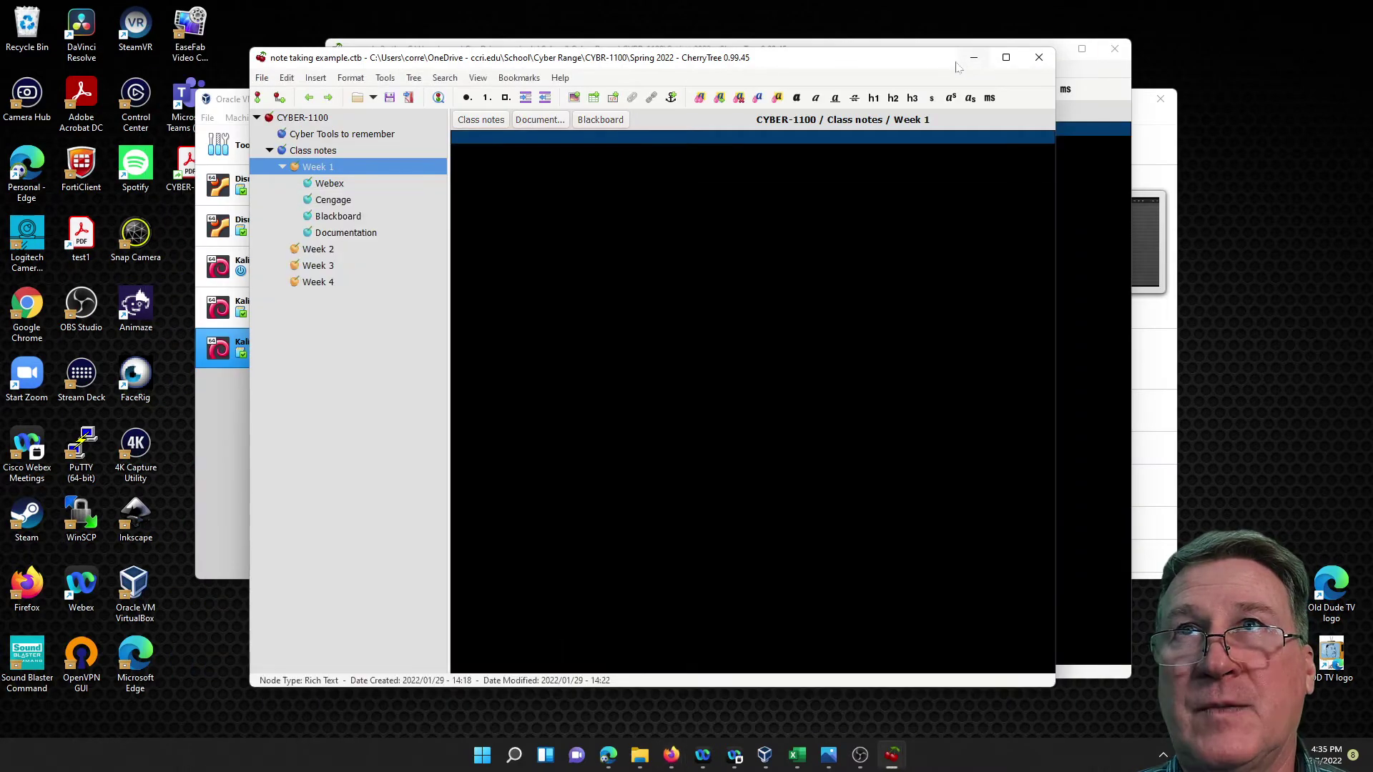
pyautogui.click(181, 178)
pyautogui.doubleClick(181, 178)
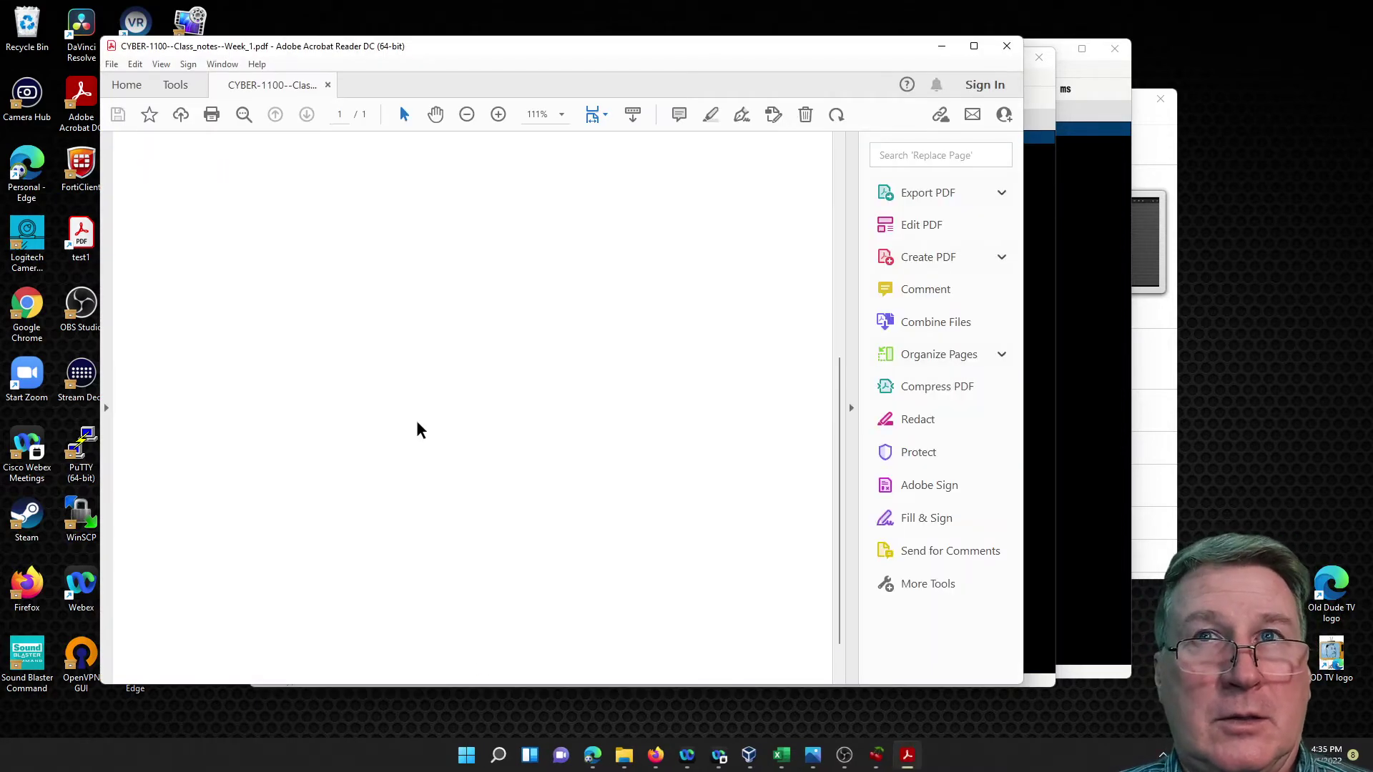
pyautogui.scroll(-5, 262, 321)
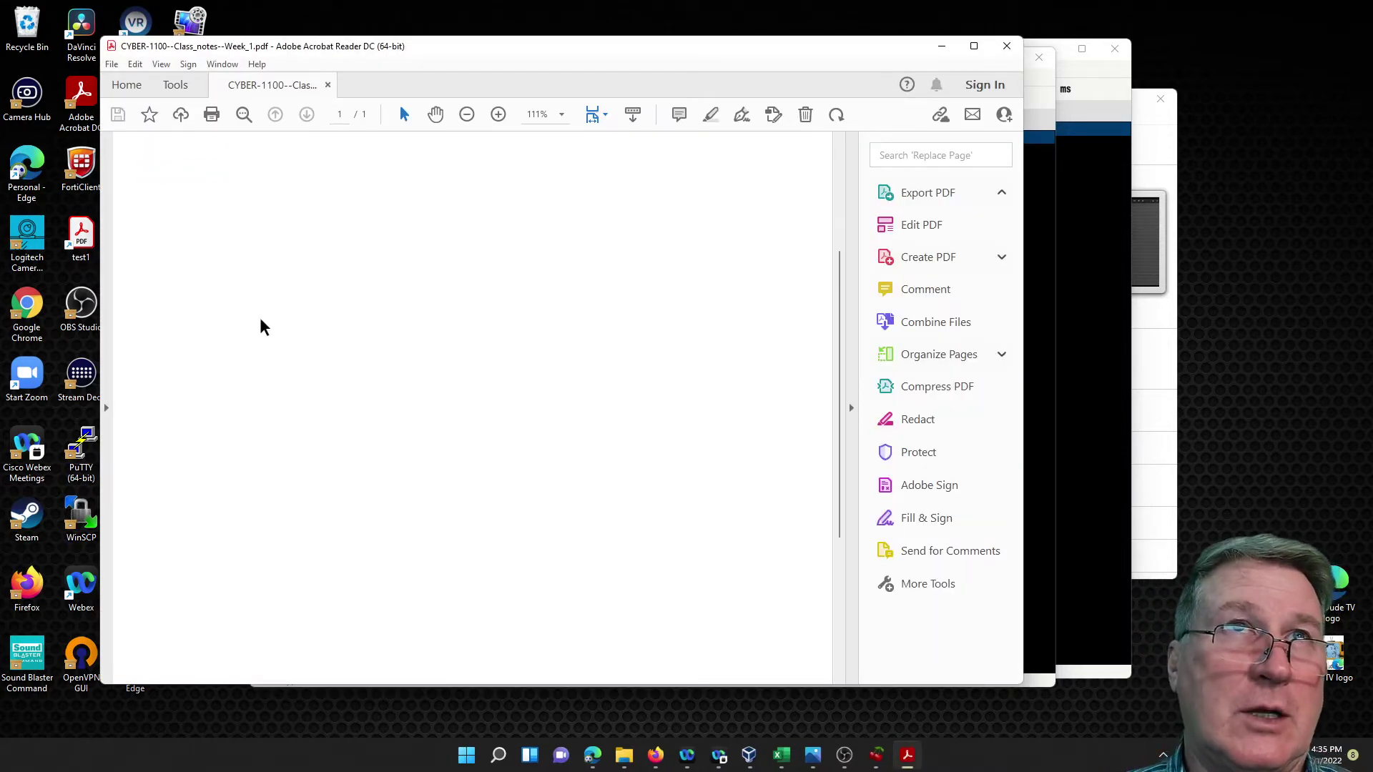
pyautogui.scroll(5, 261, 326)
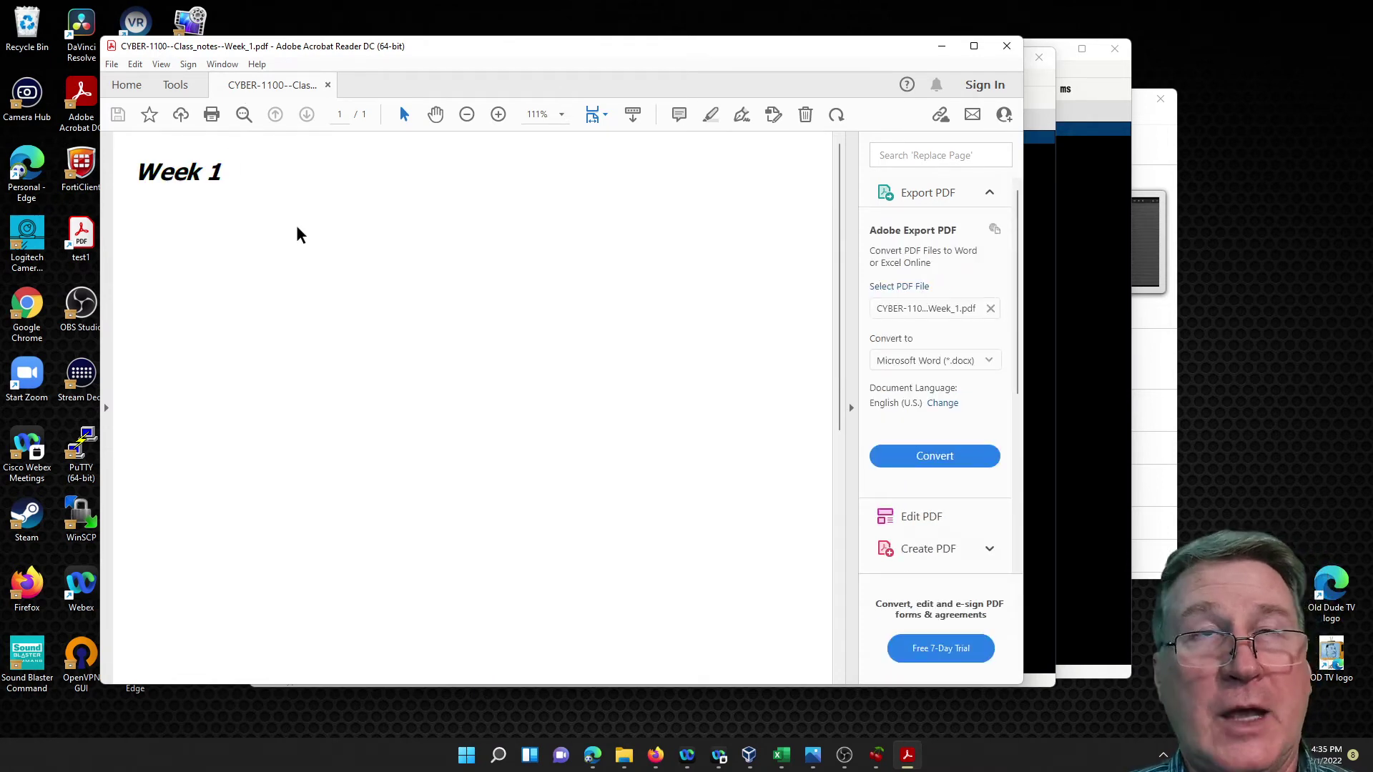
# Close the first PDF and export Week 1 with its subnodes using Selected Node and Subnodes
pyautogui.click(1006, 47)
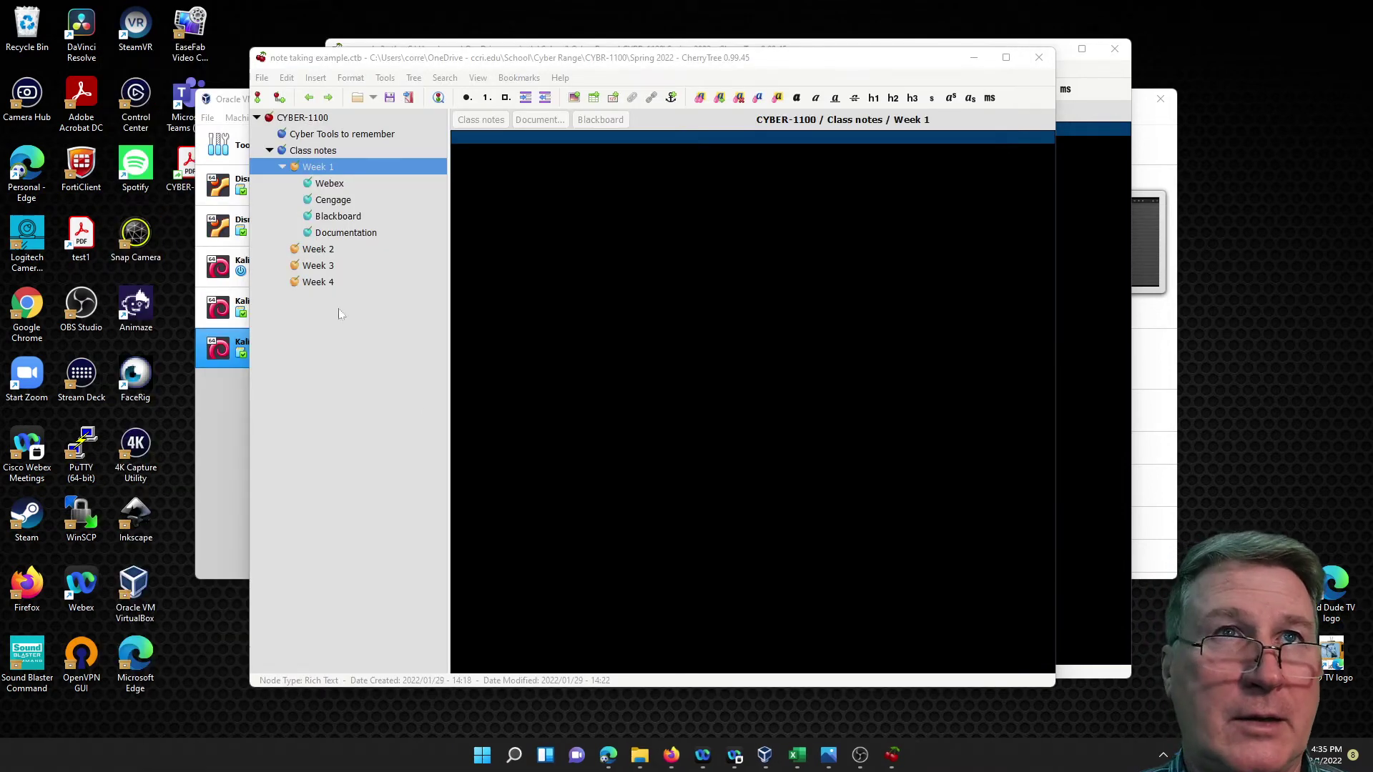
pyautogui.click(257, 80)
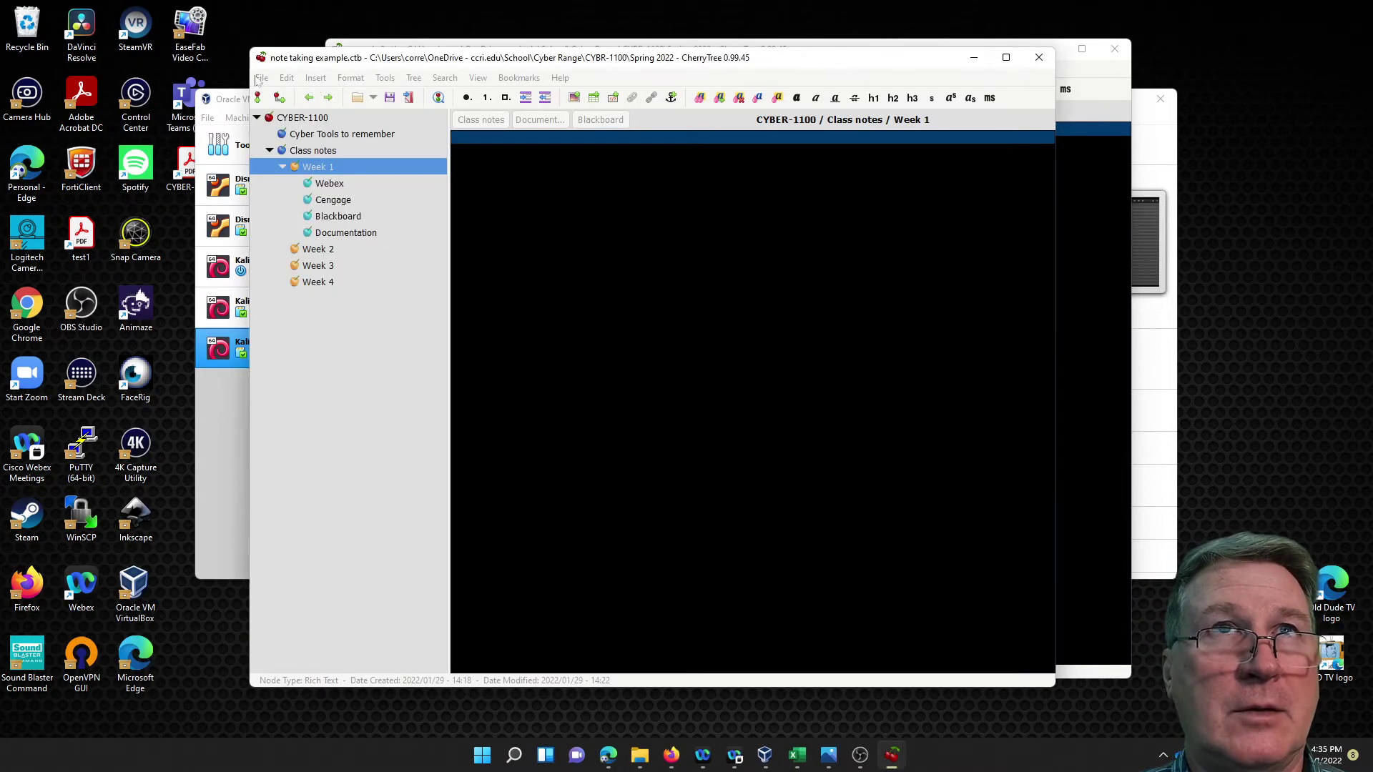
pyautogui.click(259, 78)
pyautogui.moveTo(301, 171)
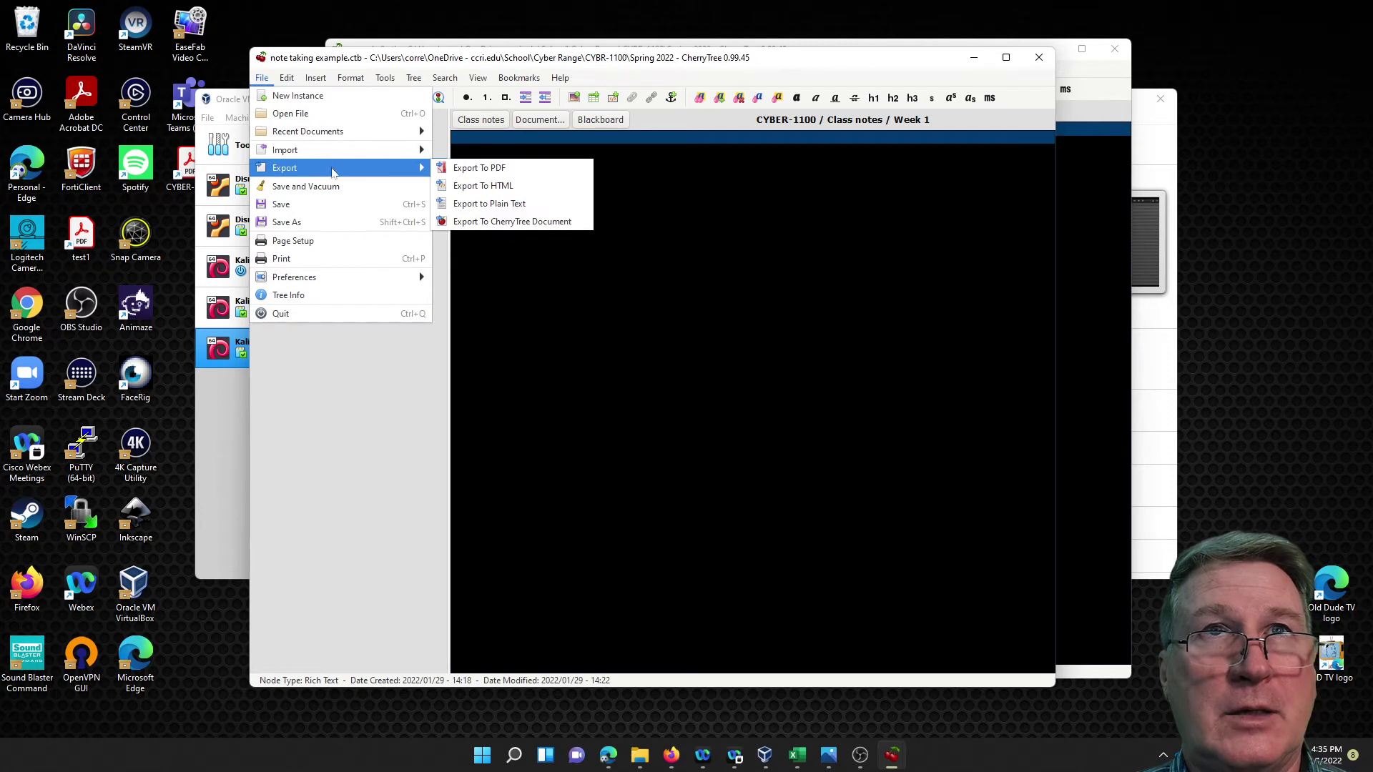
pyautogui.click(485, 170)
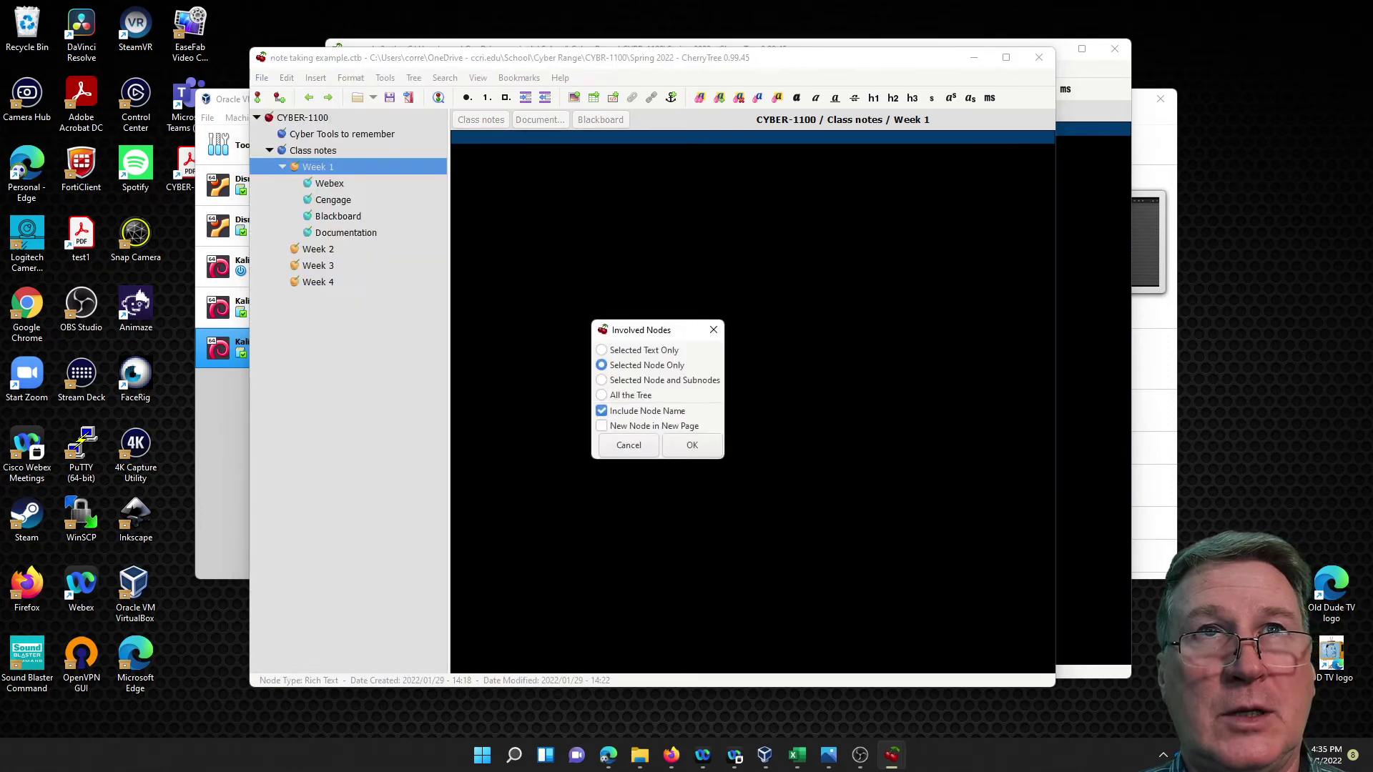
pyautogui.click(601, 381)
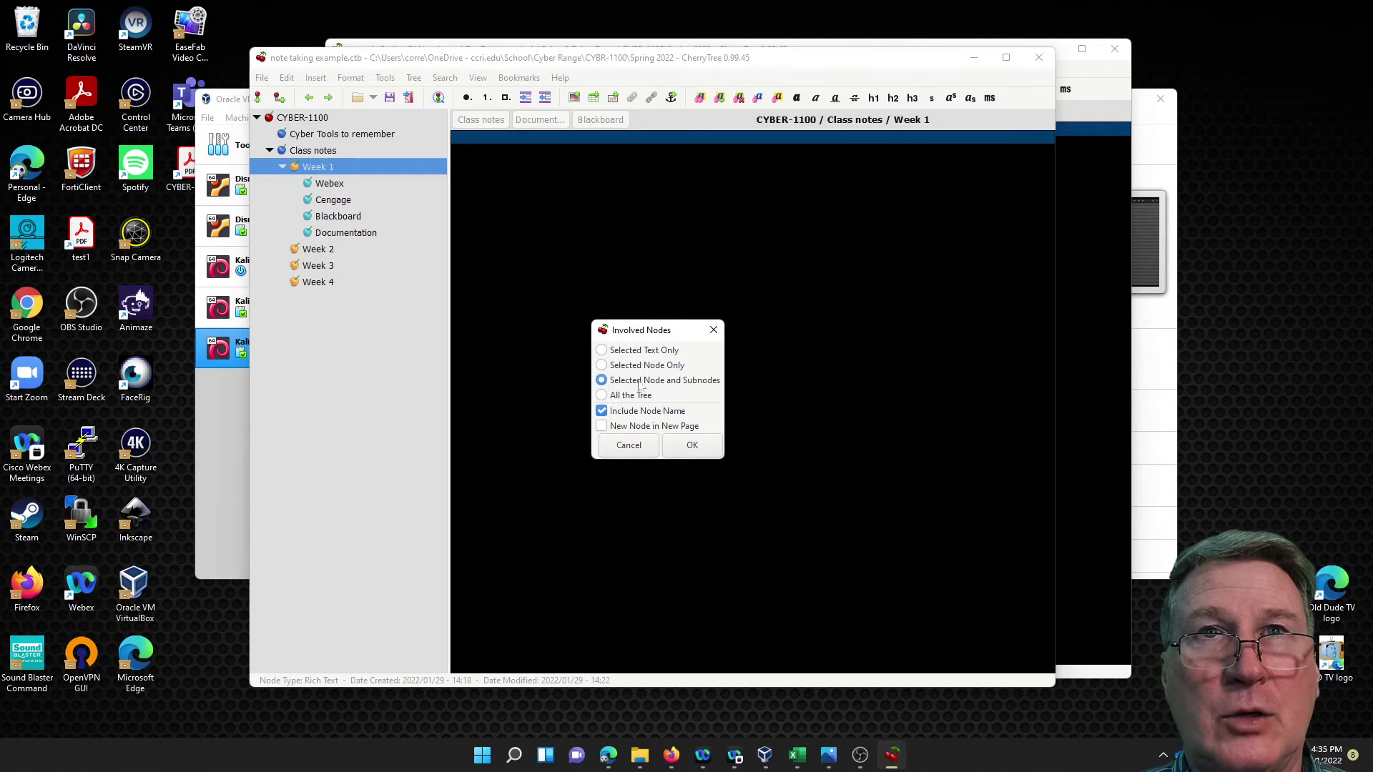
pyautogui.click(692, 446)
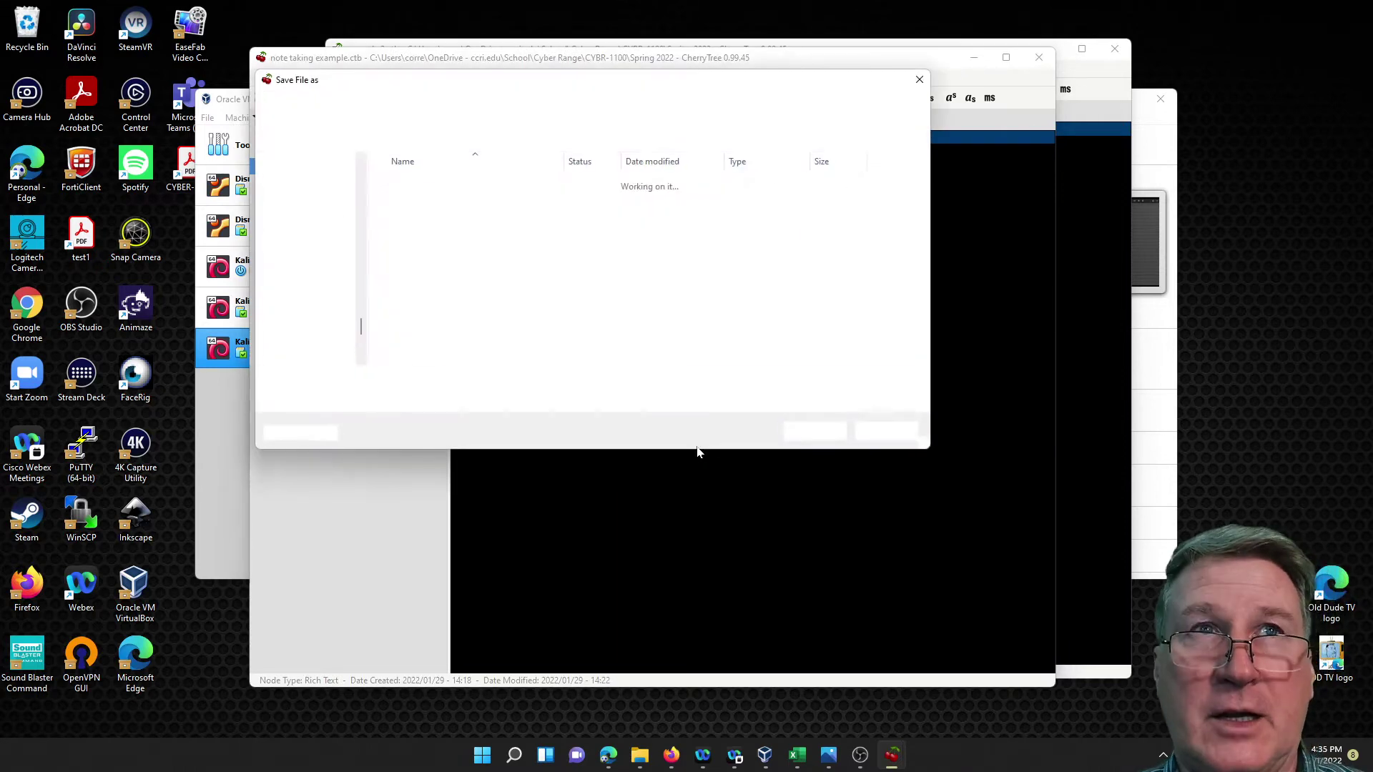
pyautogui.click(816, 431)
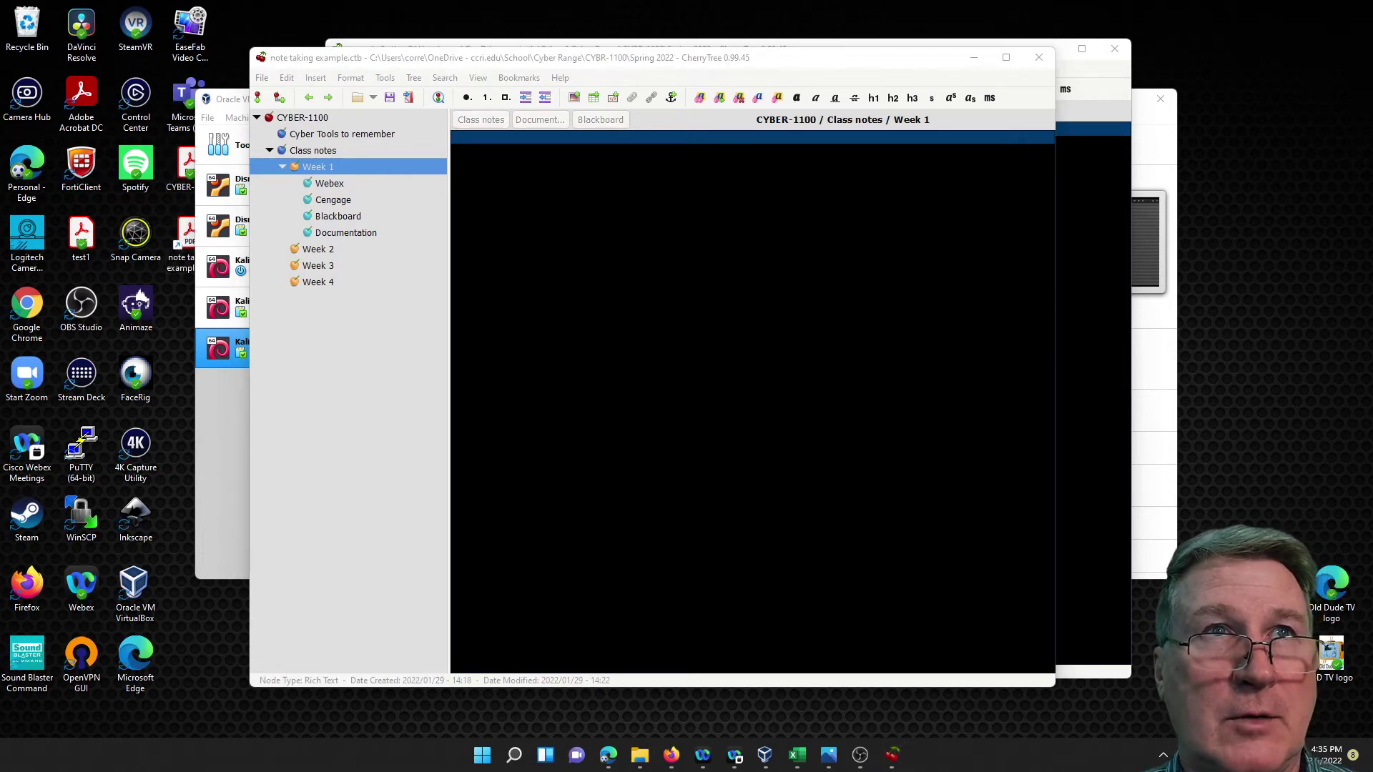
# Scroll through note taking example.ctb.pdf to check Week 1 and its Webex, Cengage, Blackboard, Documentation sections
pyautogui.scroll(-5, 568, 408)
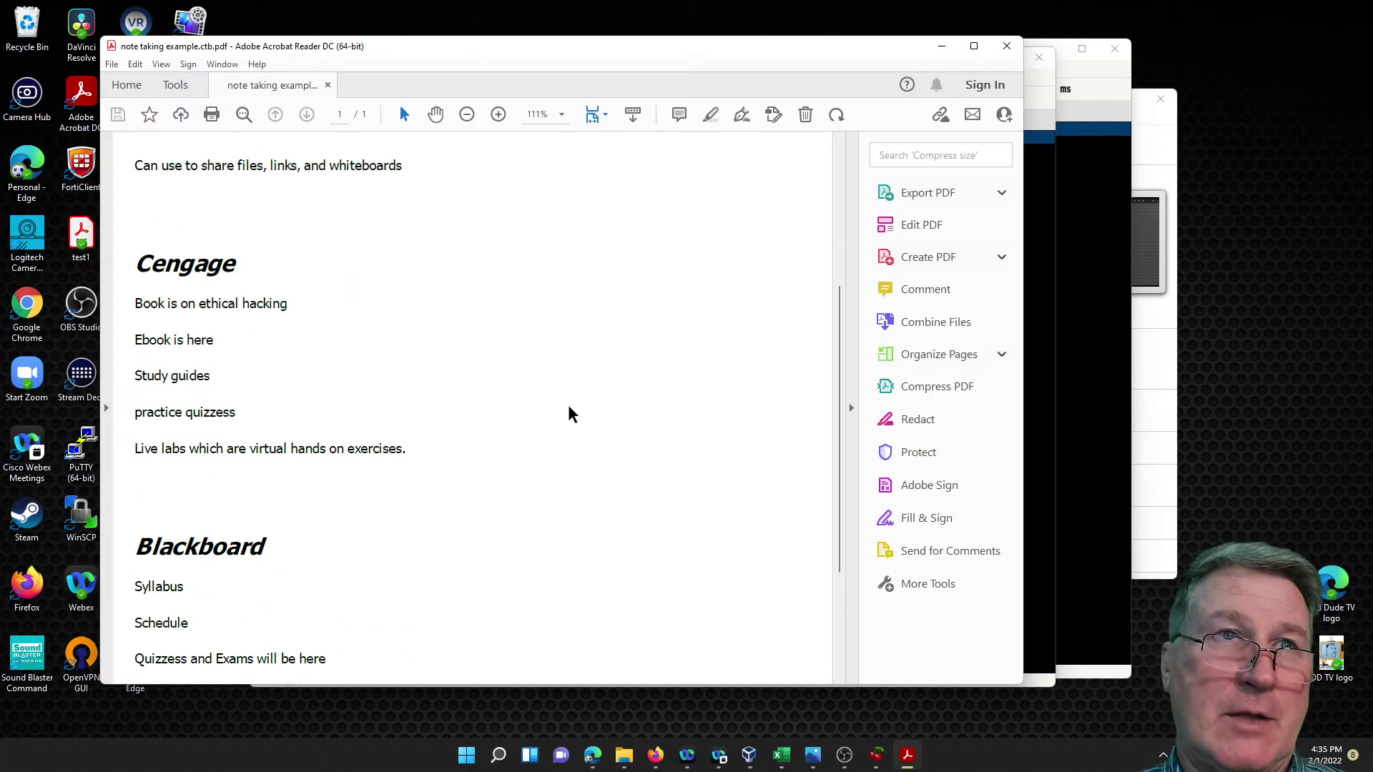
pyautogui.scroll(-3, 570, 413)
pyautogui.scroll(10, 570, 411)
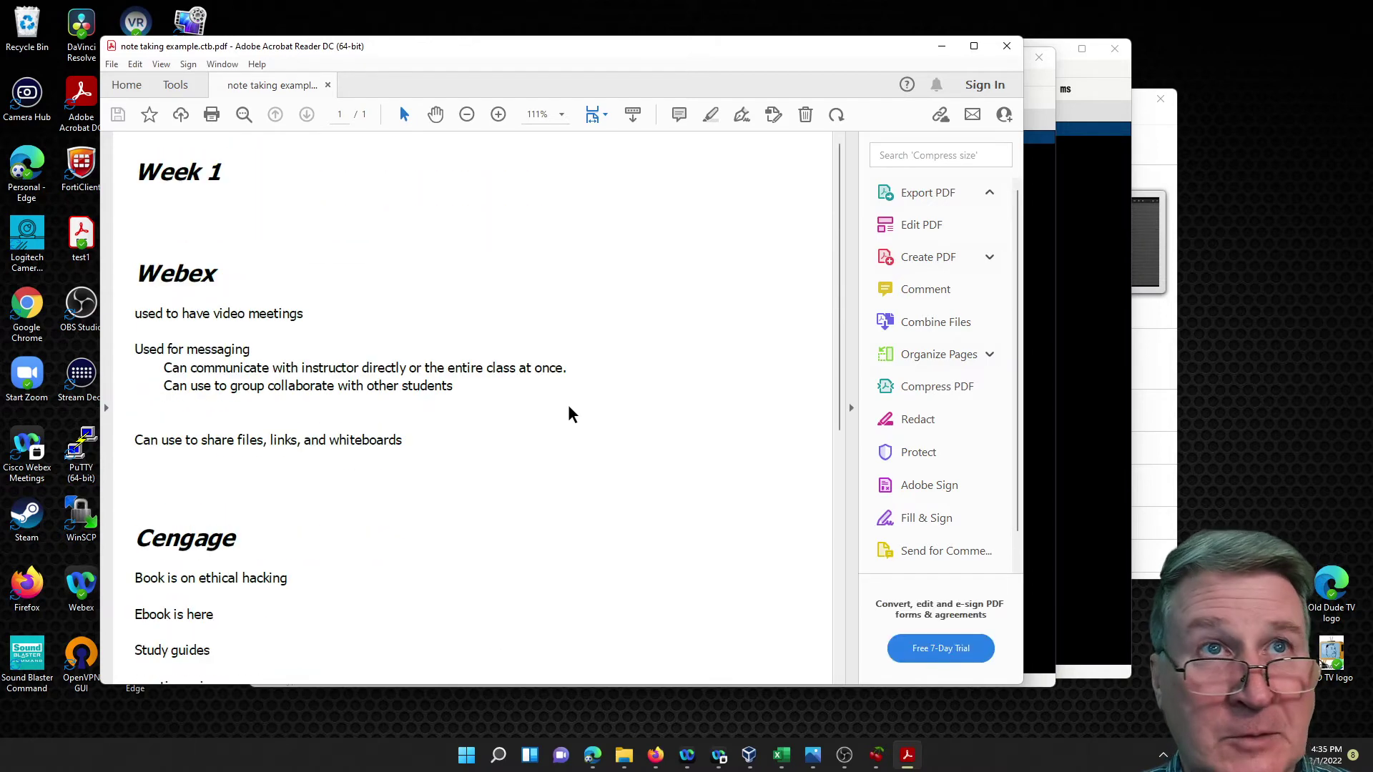
pyautogui.scroll(-5, 259, 258)
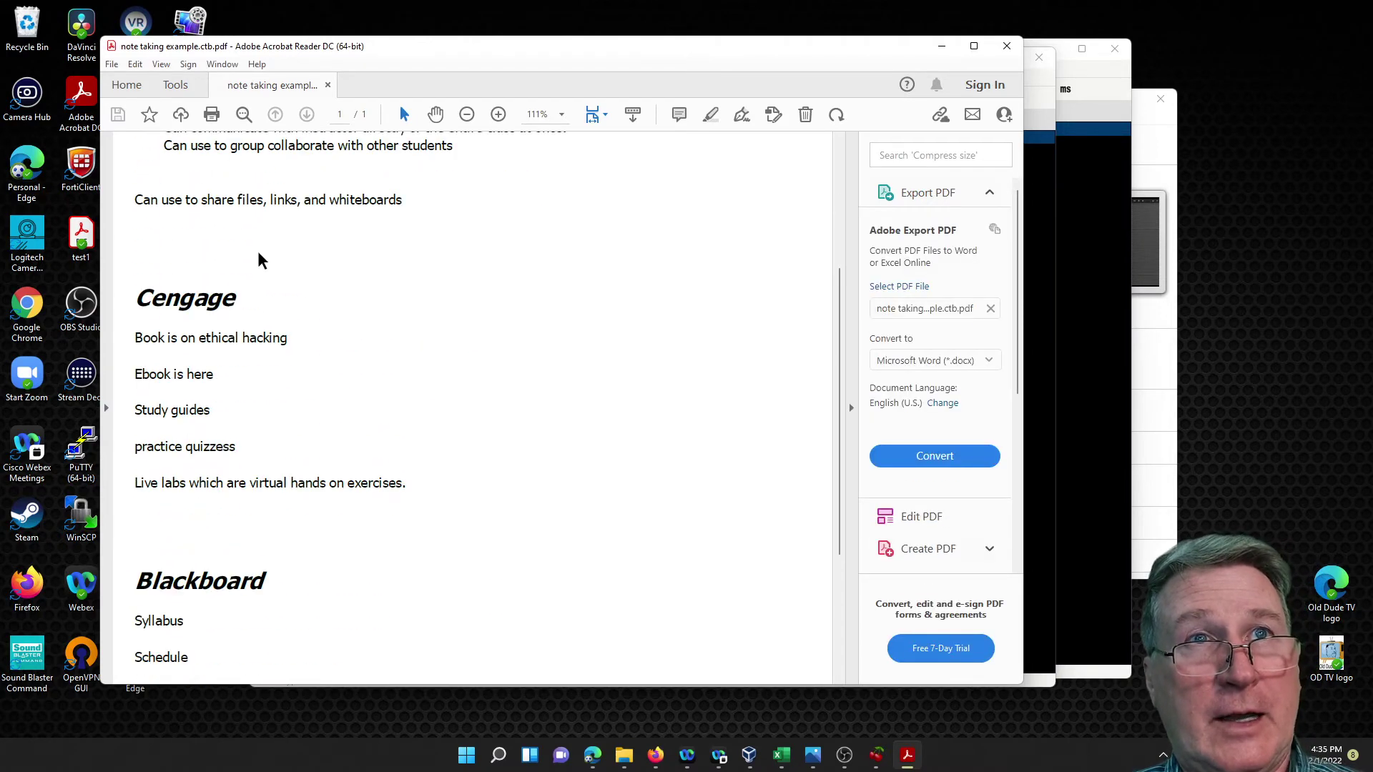
pyautogui.scroll(-5, 259, 259)
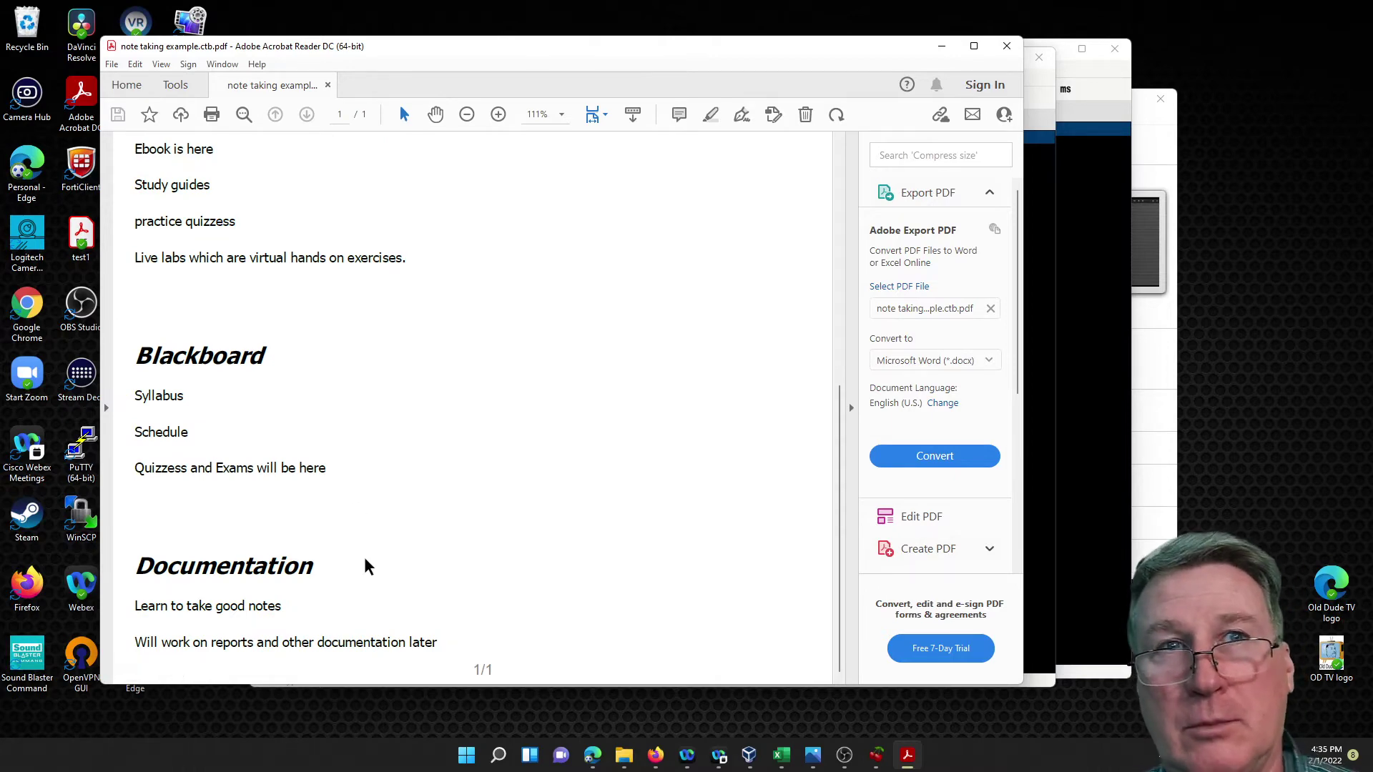
pyautogui.scroll(10, 365, 565)
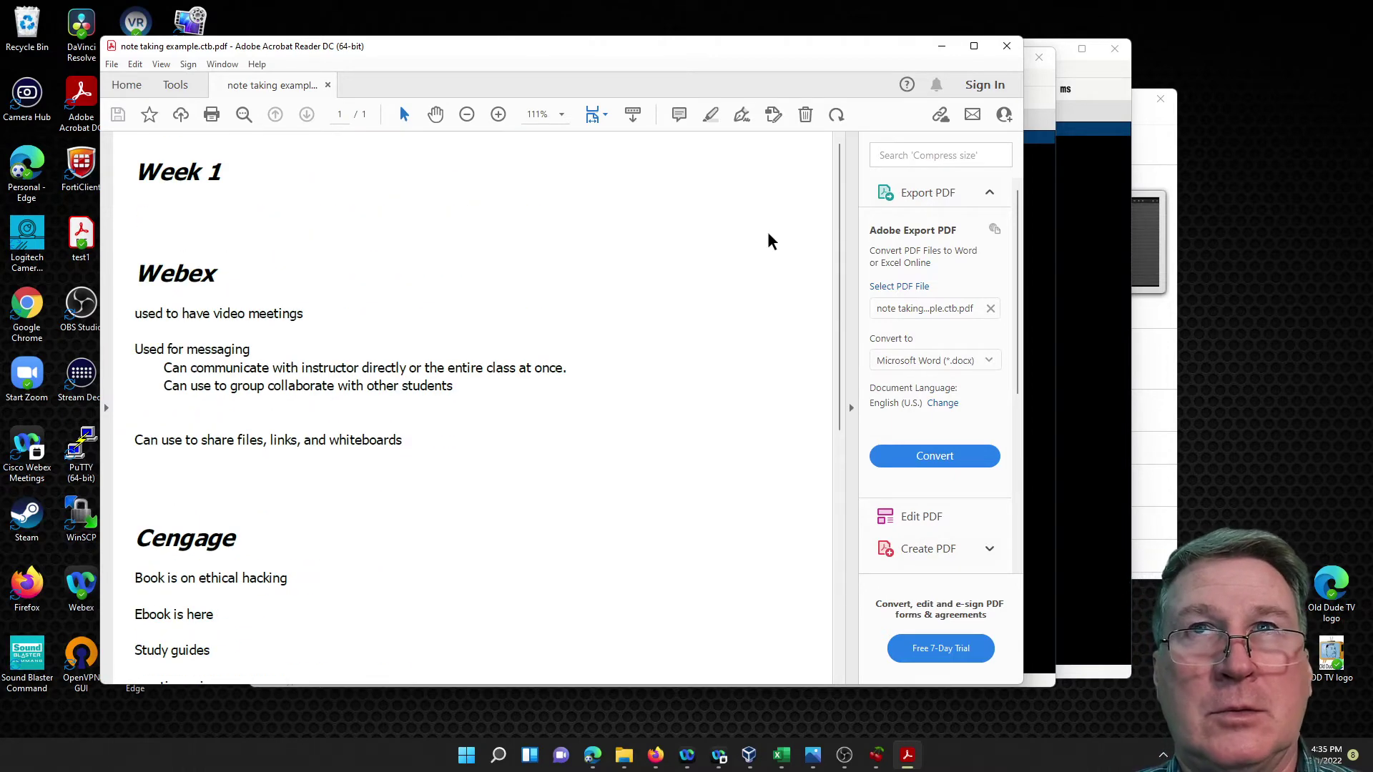
# Close the PDF, collapse Week 1 and Class notes, close the notebook, and bring VirtualBox Manager forward
pyautogui.click(1007, 46)
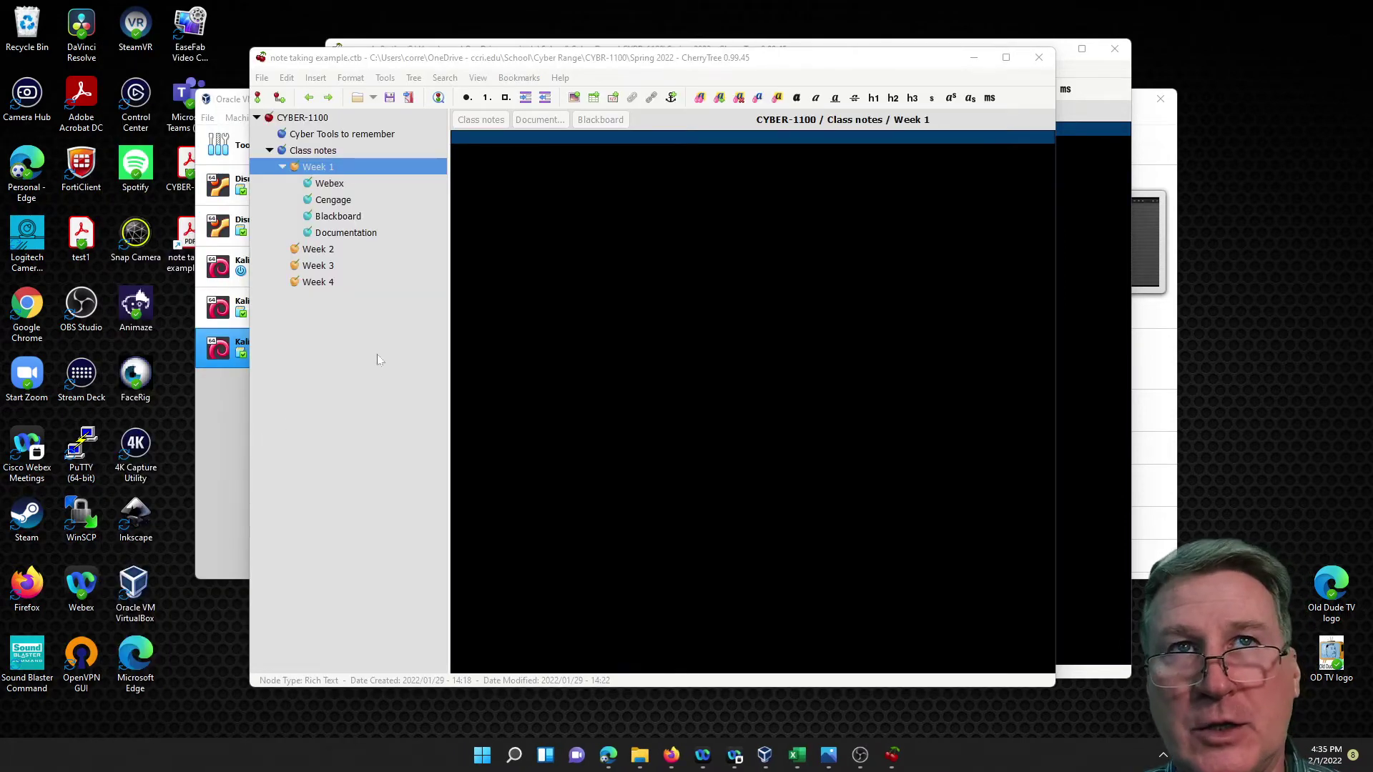
pyautogui.click(281, 168)
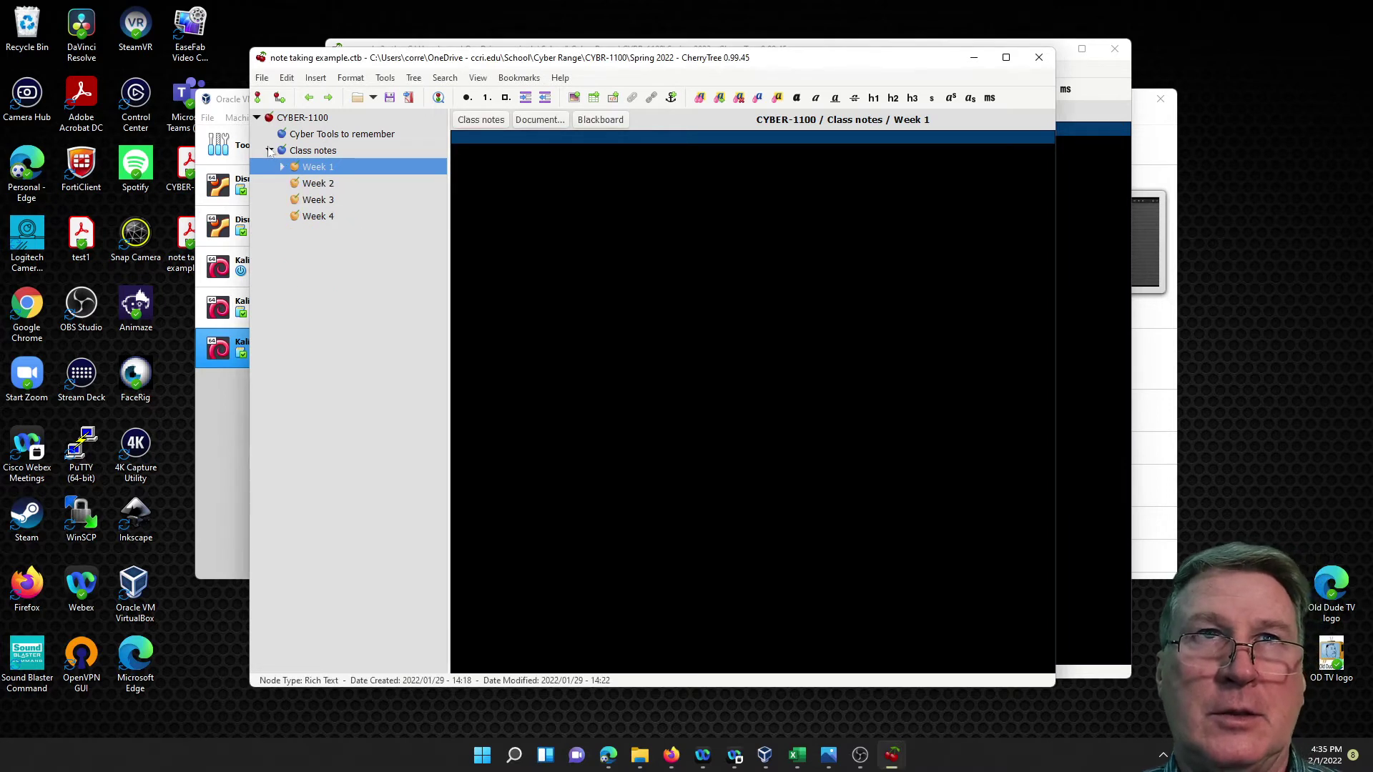
pyautogui.click(270, 151)
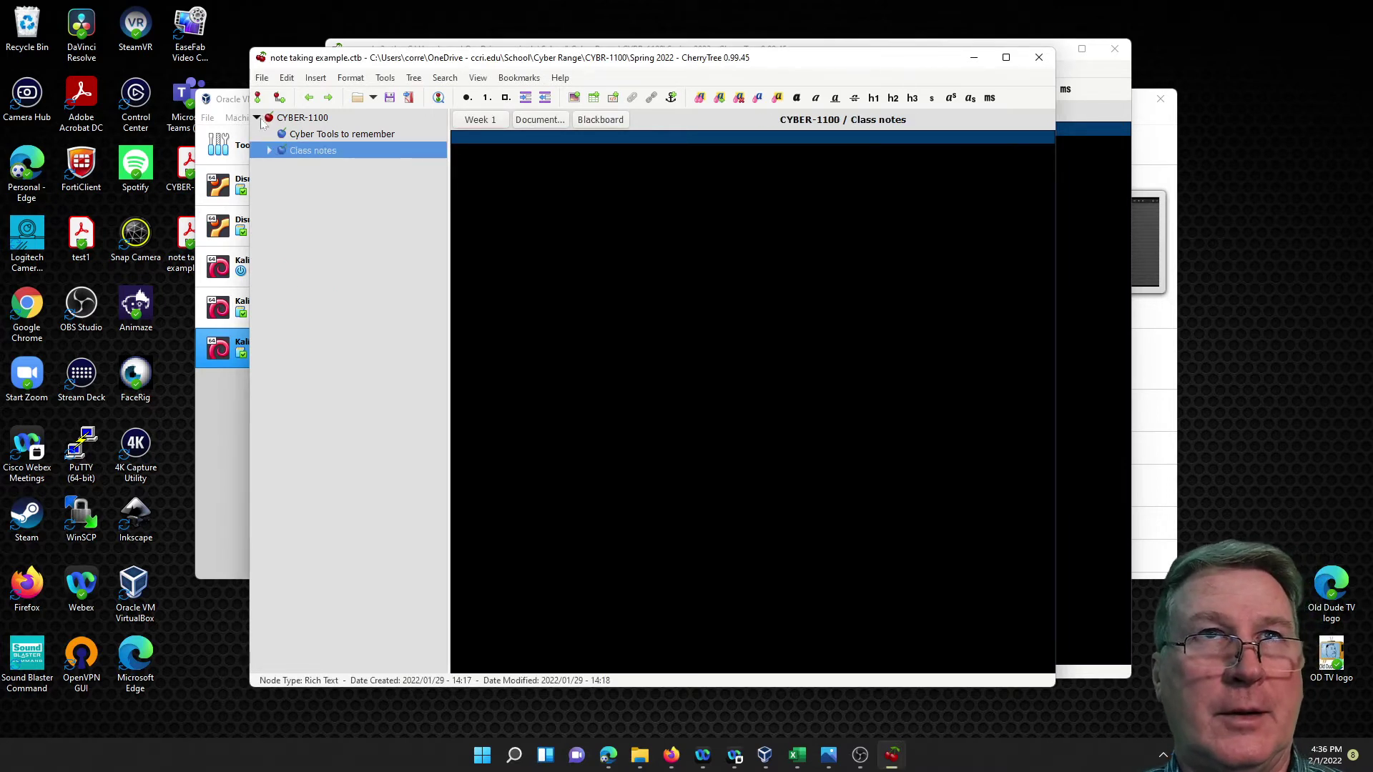
pyautogui.click(1039, 58)
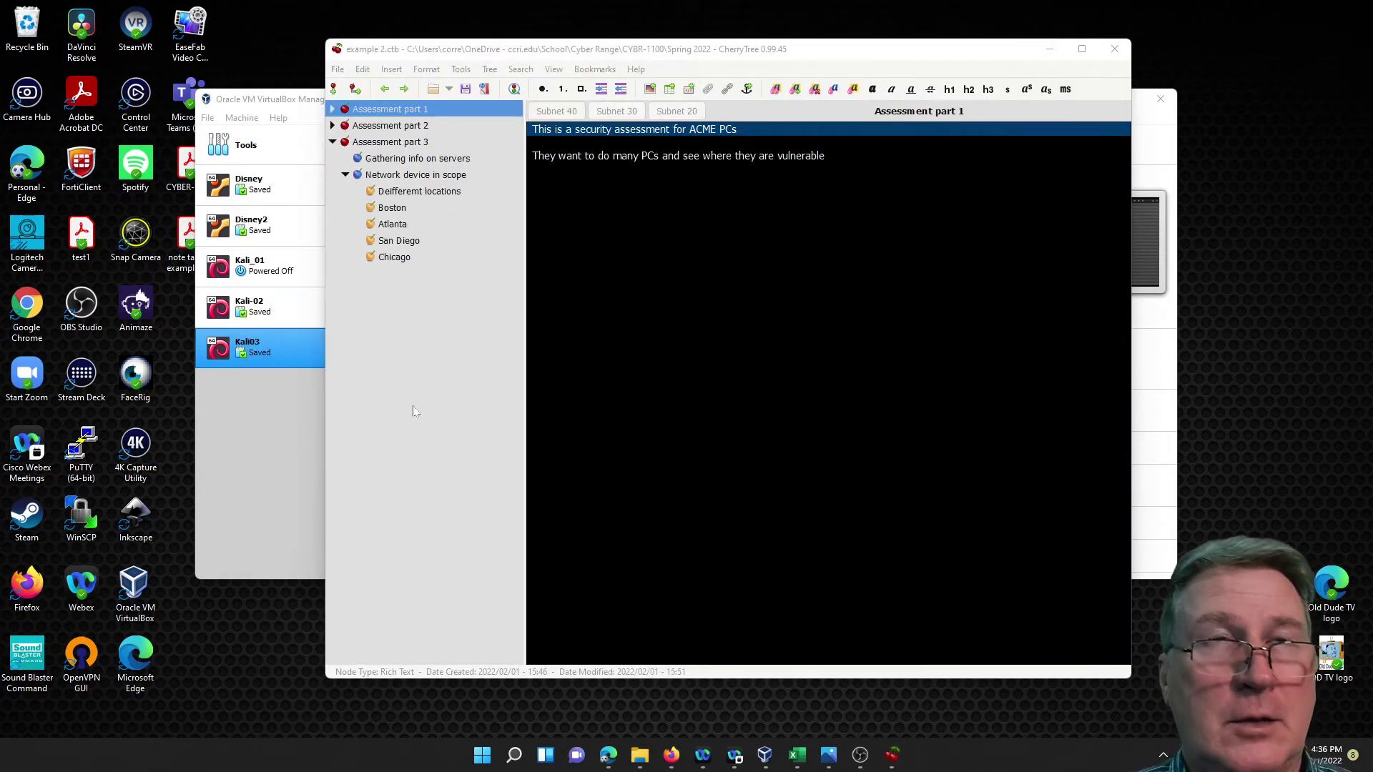
pyautogui.click(256, 461)
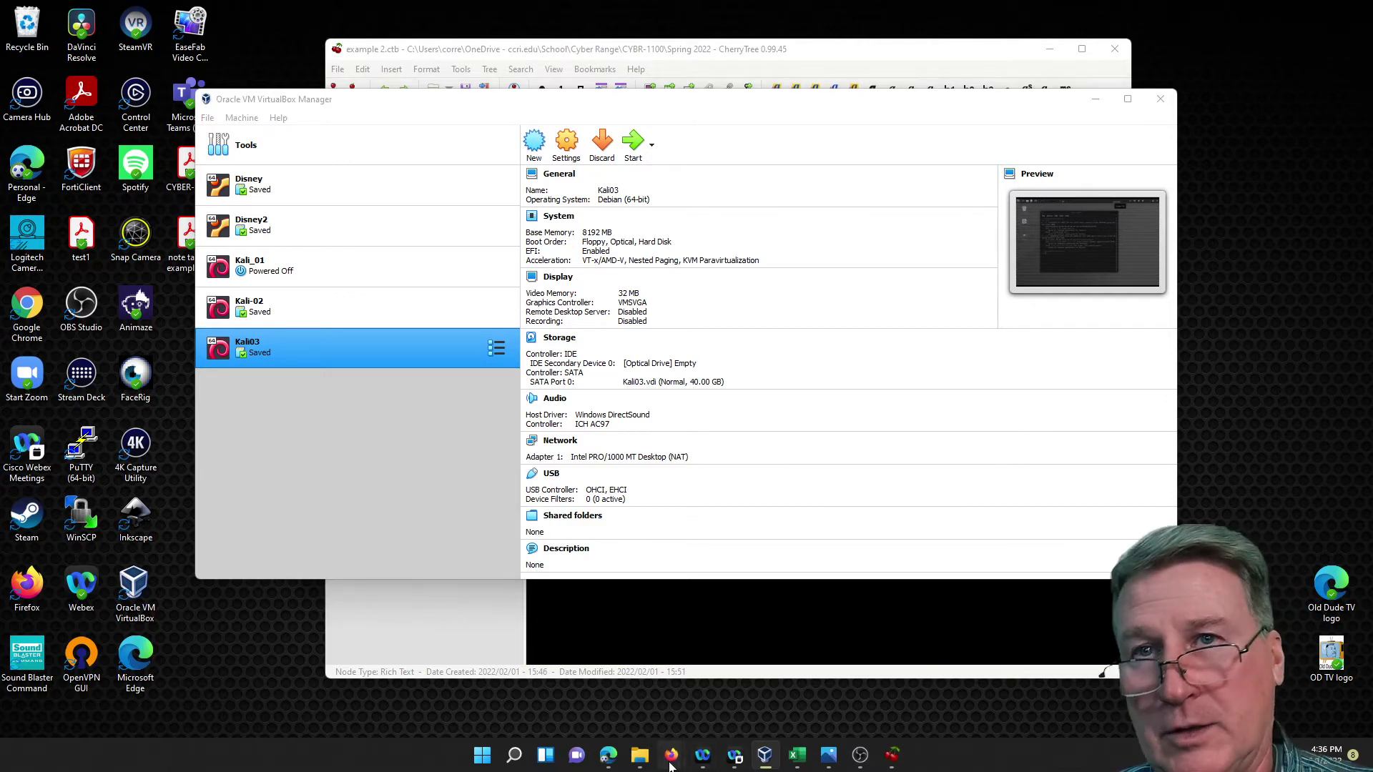
# Bring Firefox forward on its Greenshot tab at getgreenshot.org and show the hidden tray icons
pyautogui.moveTo(671, 755)
pyautogui.click(695, 680)
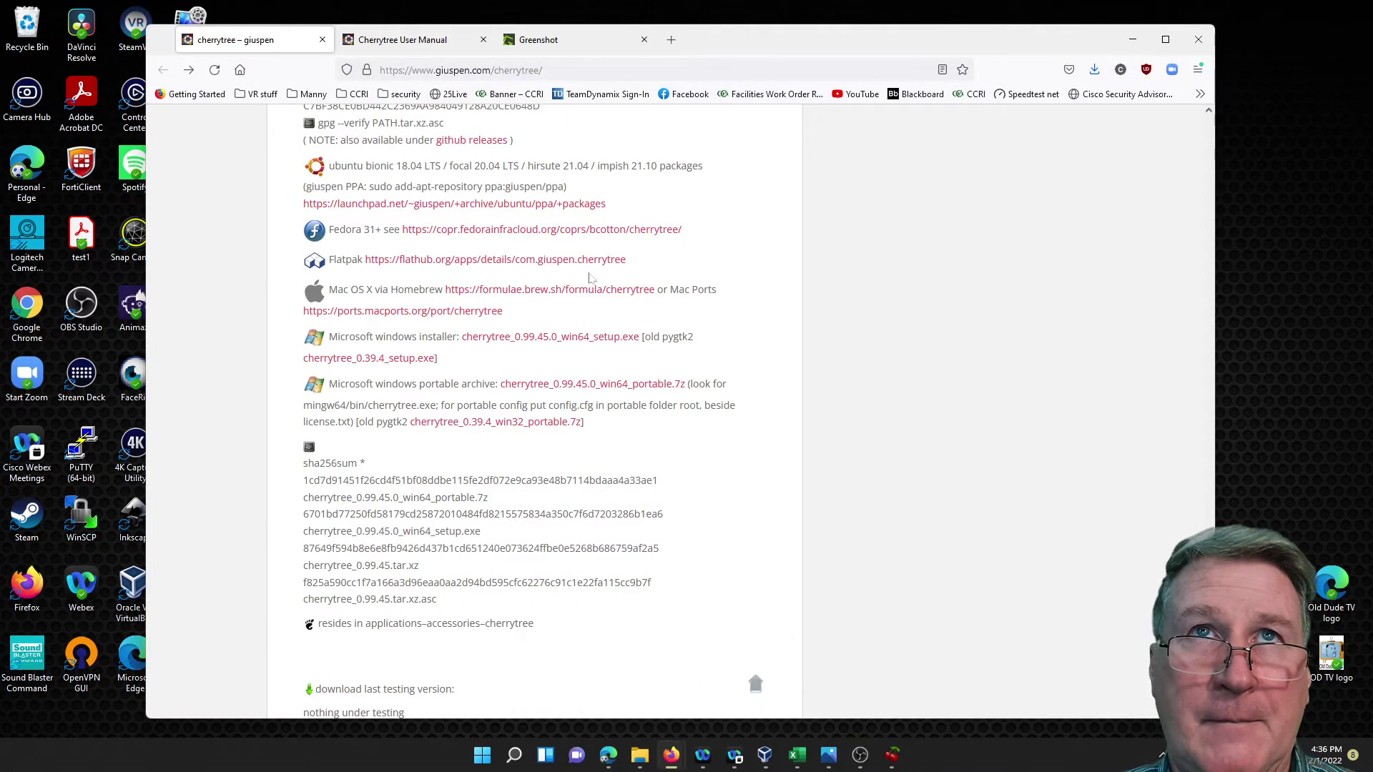
pyautogui.click(559, 44)
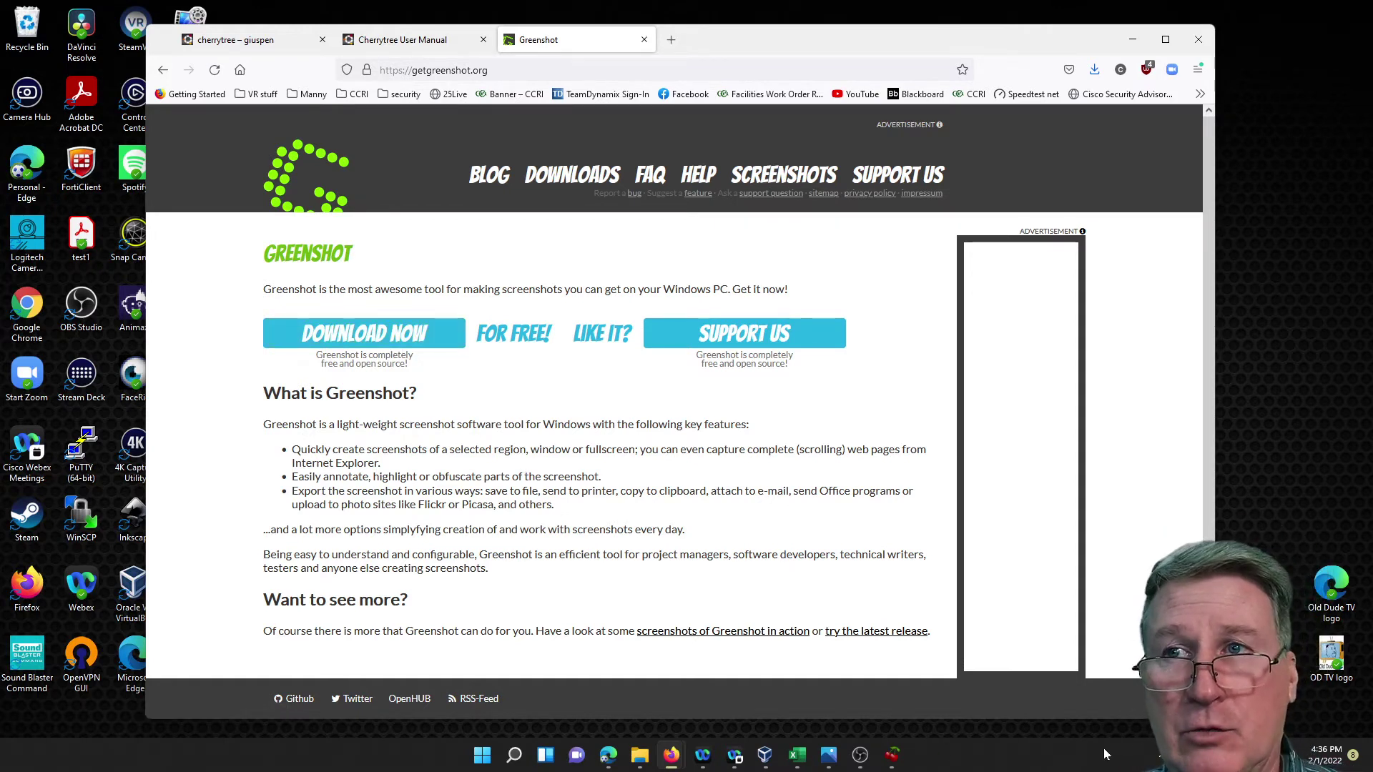
pyautogui.click(1158, 760)
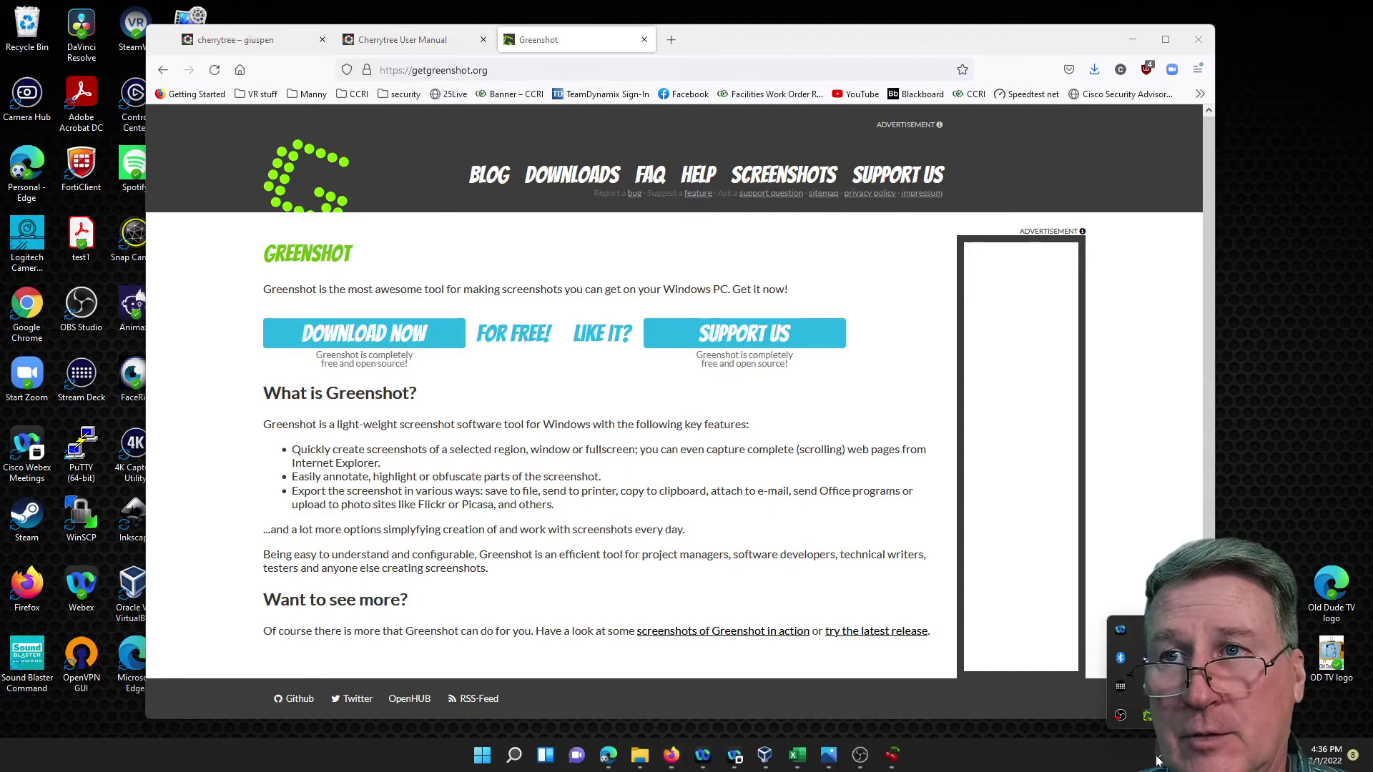
# Use Greenshot's Capture region to grab the area from FOR FREE! to SUPPORT US
pyautogui.rightClick(1150, 718)
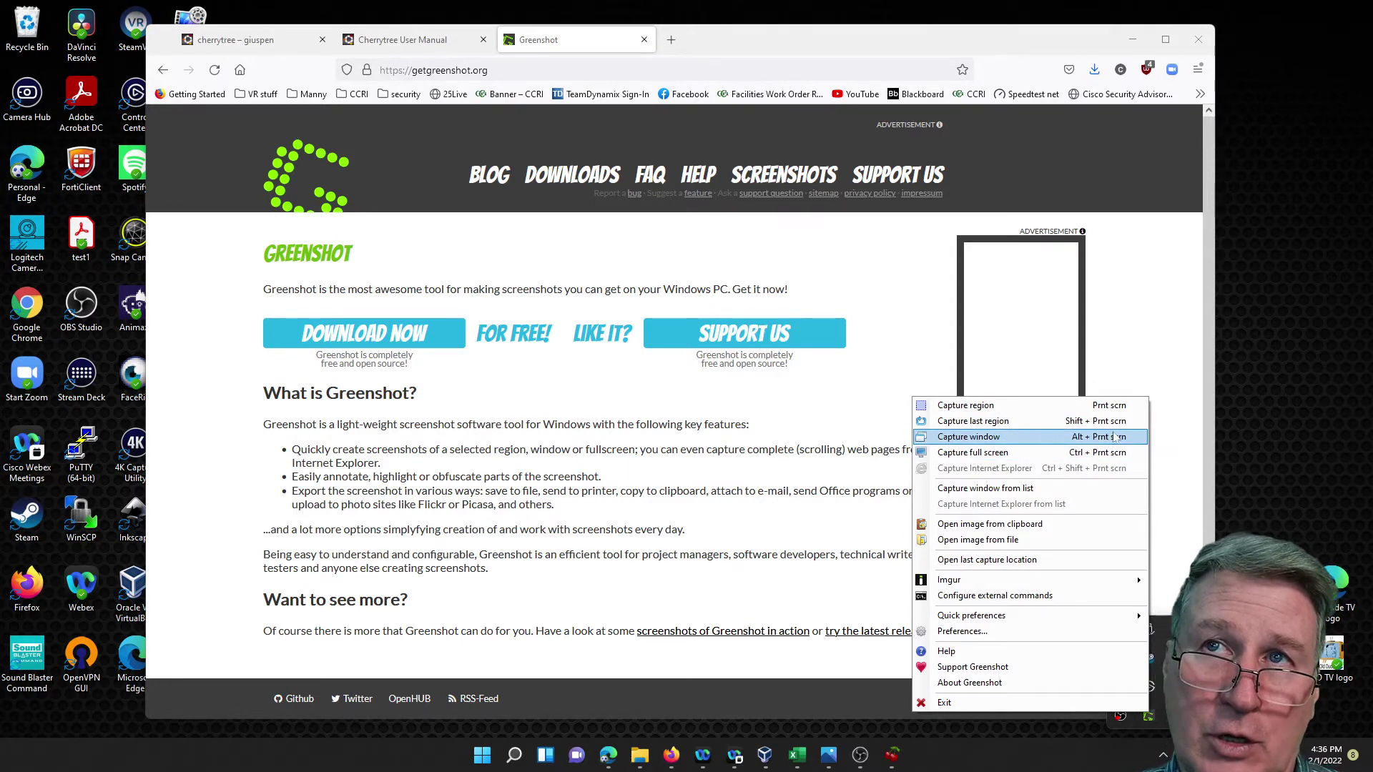
pyautogui.moveTo(1078, 463)
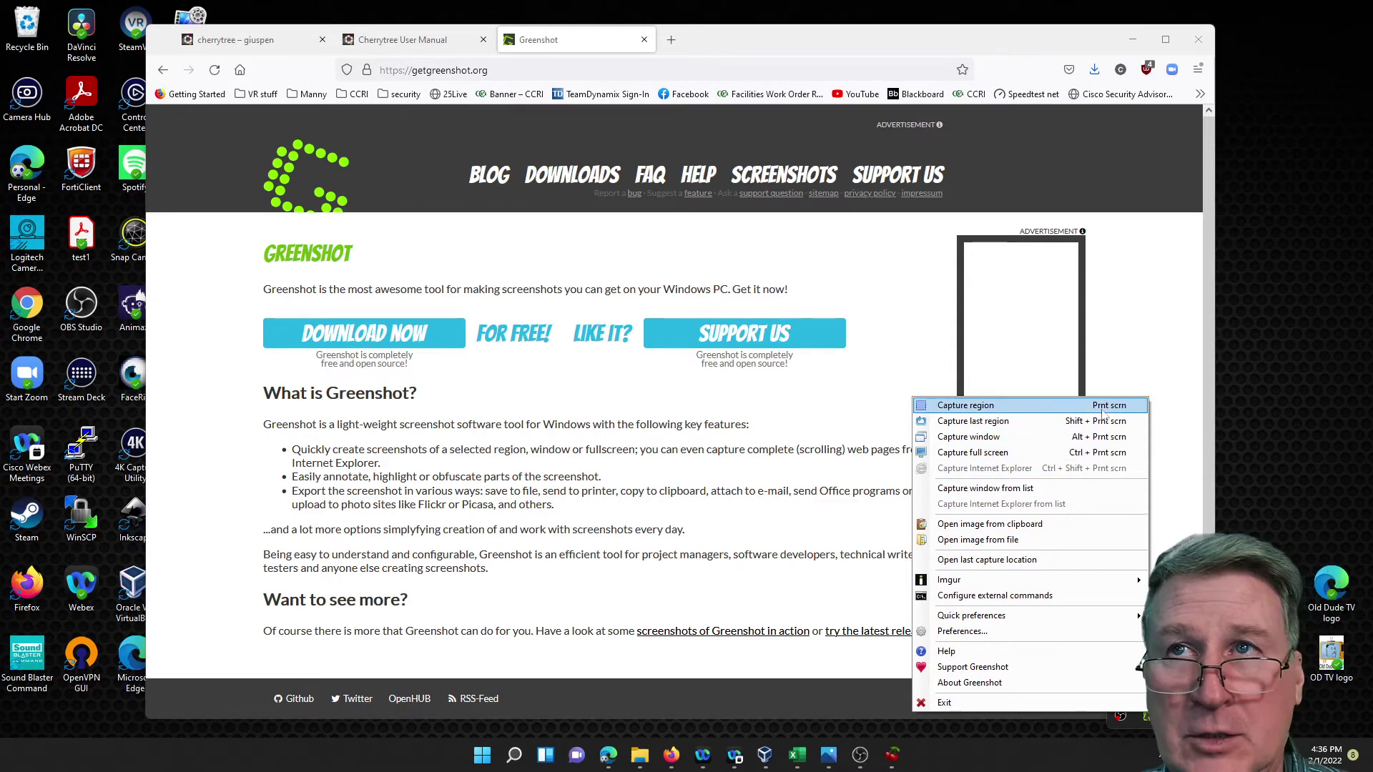
pyautogui.click(782, 527)
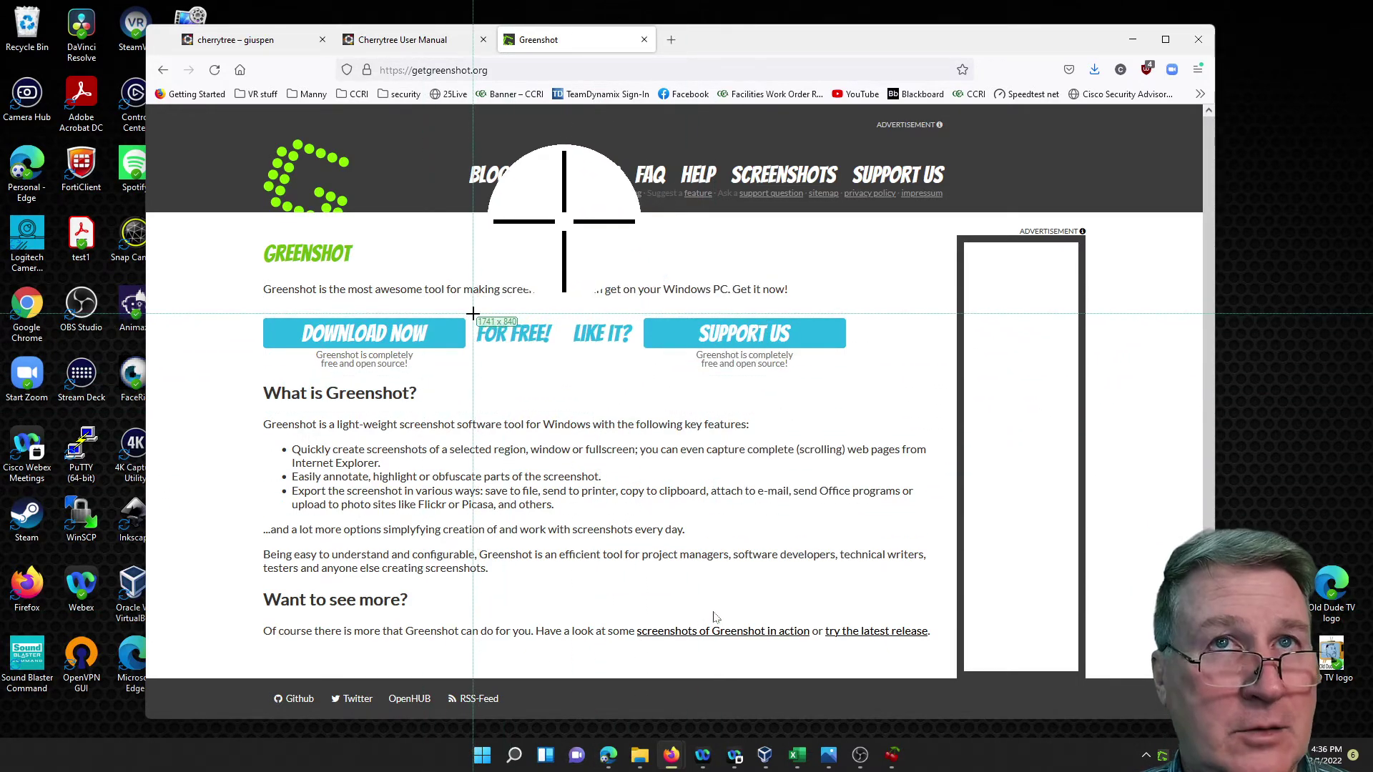
pyautogui.moveTo(473, 313); pyautogui.dragTo(863, 386)
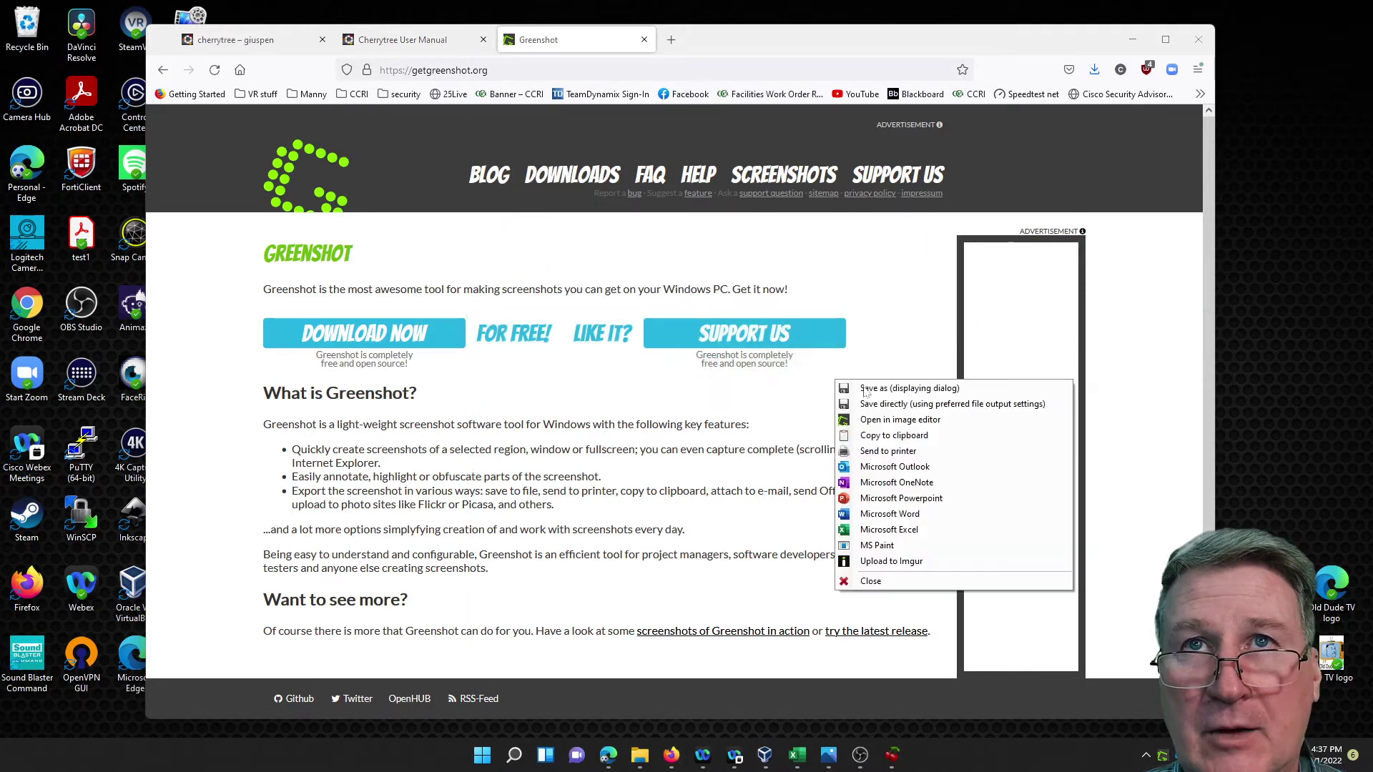
# Open the capture in the Greenshot image editor and add a border effect
pyautogui.click(897, 423)
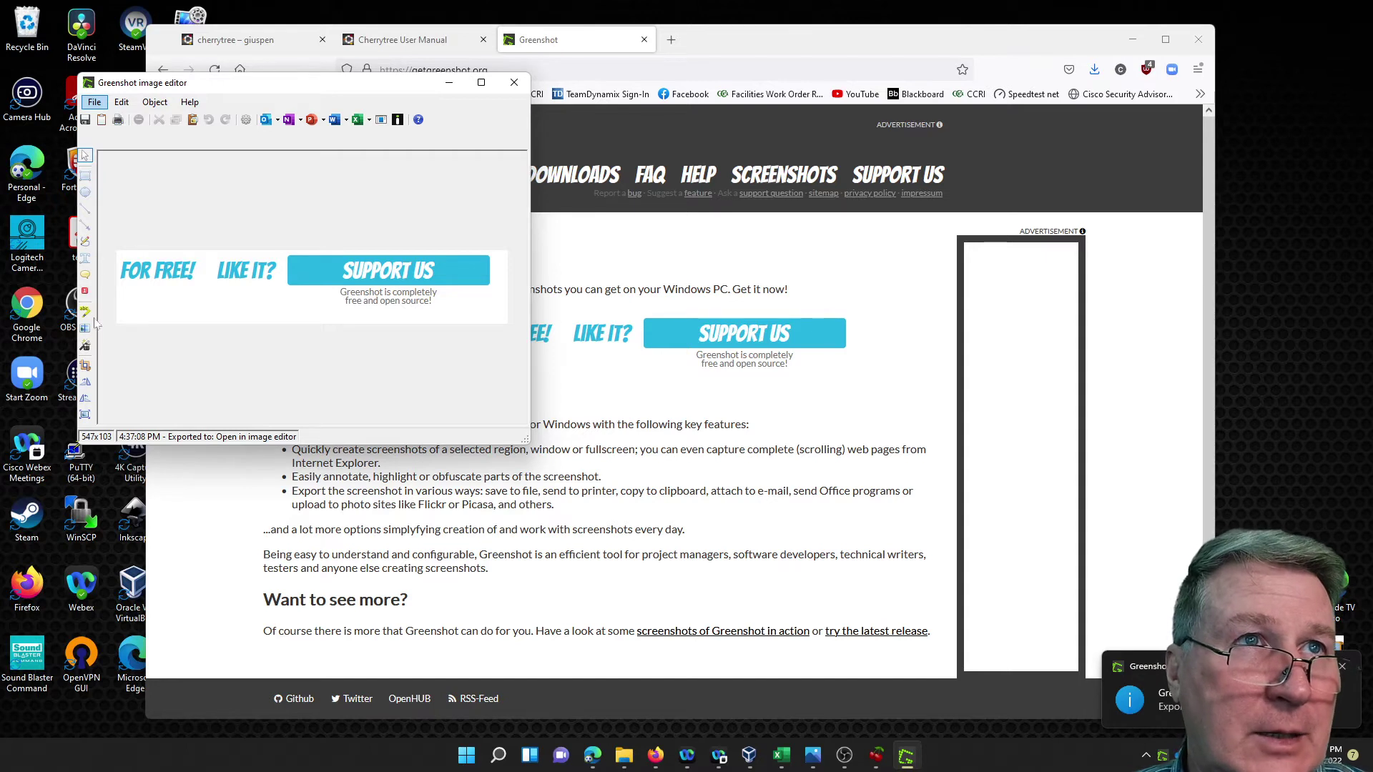
pyautogui.click(85, 346)
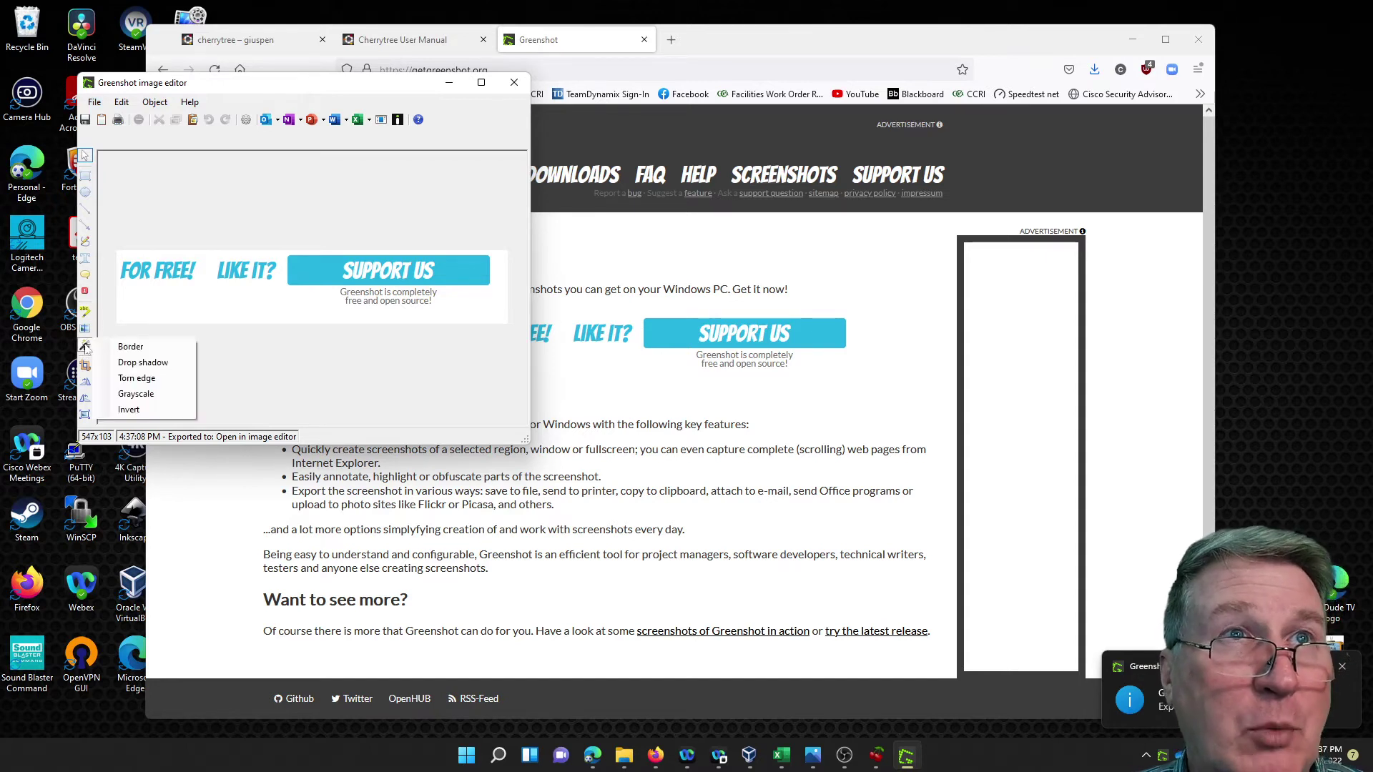
pyautogui.click(143, 346)
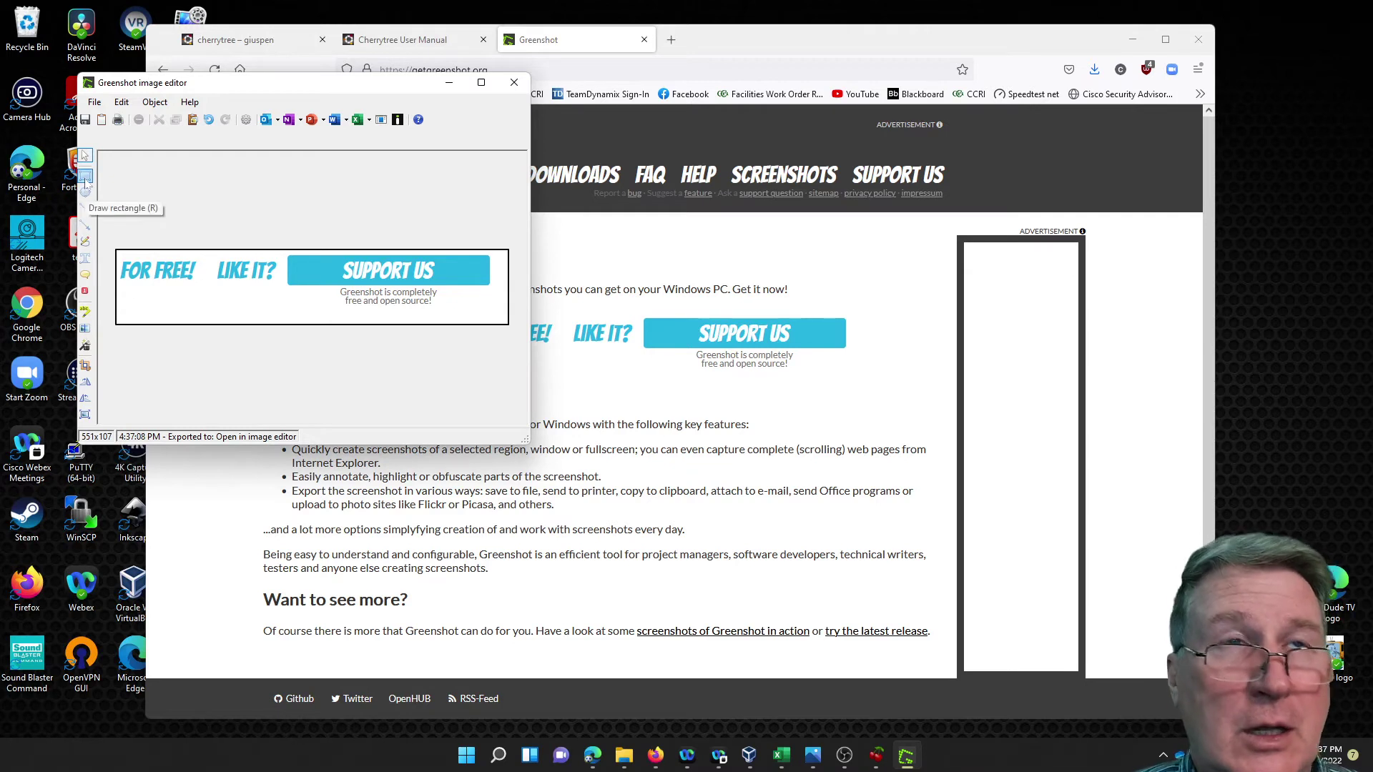
# Draw a red rectangle around FOR FREE! and pixelate the word Greenshot beneath SUPPORT US
pyautogui.click(86, 177)
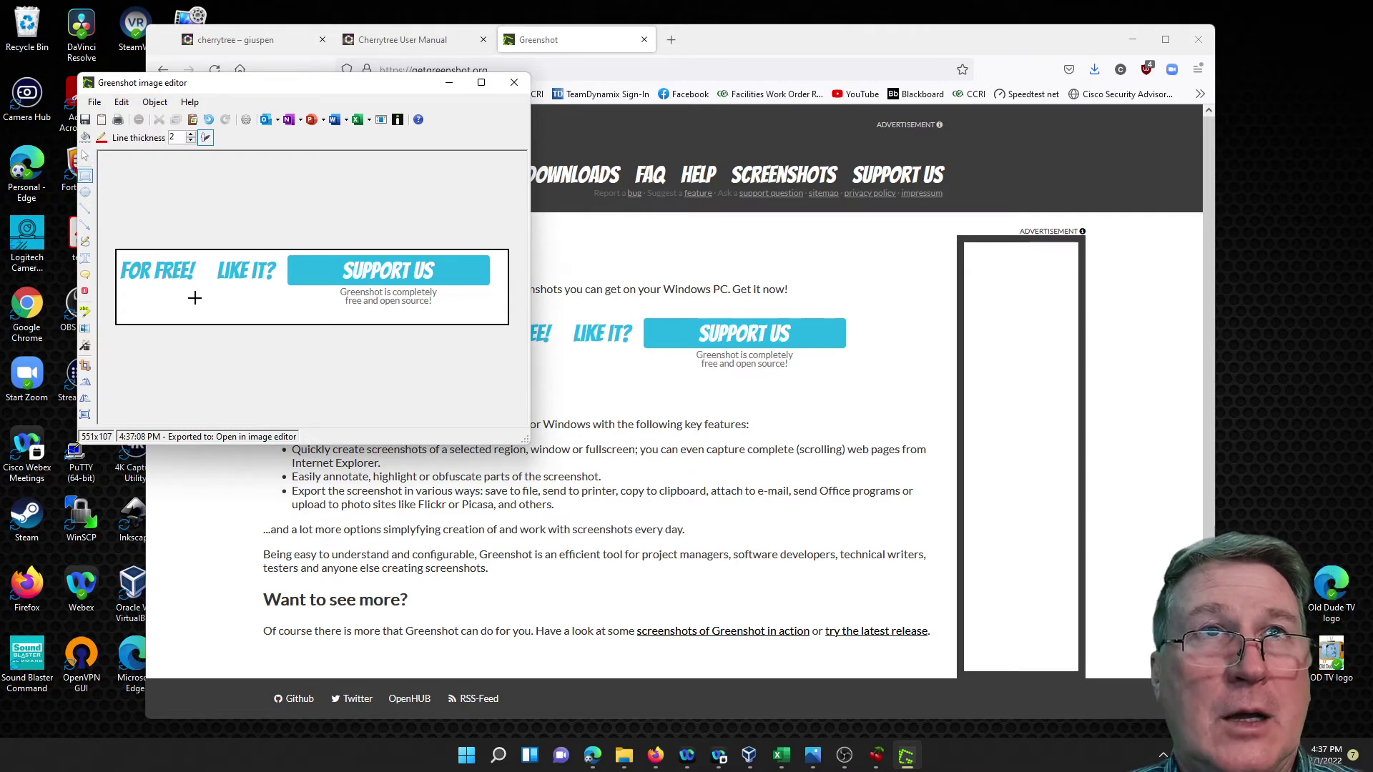
pyautogui.moveTo(194, 284)
pyautogui.mouseDown()
pyautogui.moveTo(178, 264)
pyautogui.moveTo(119, 255)
pyautogui.mouseUp()
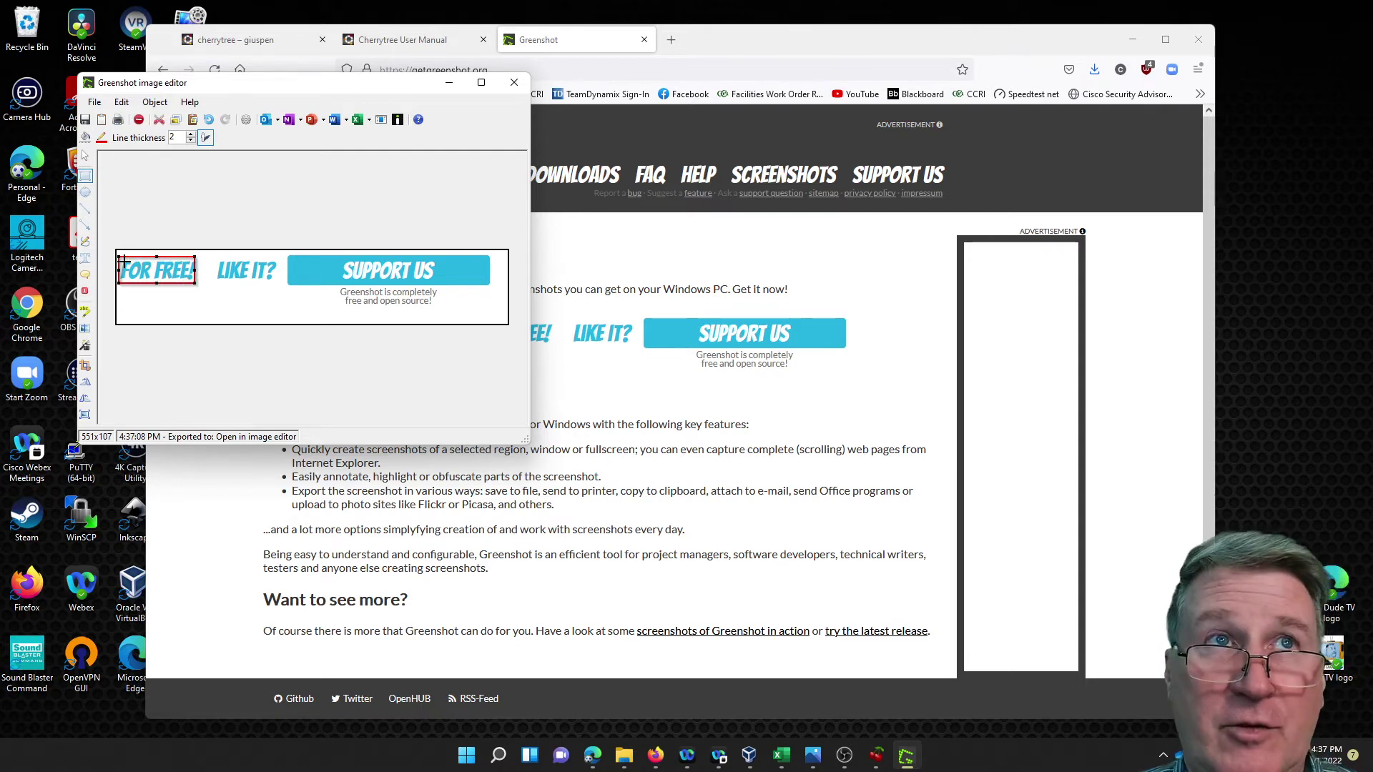
pyautogui.click(86, 329)
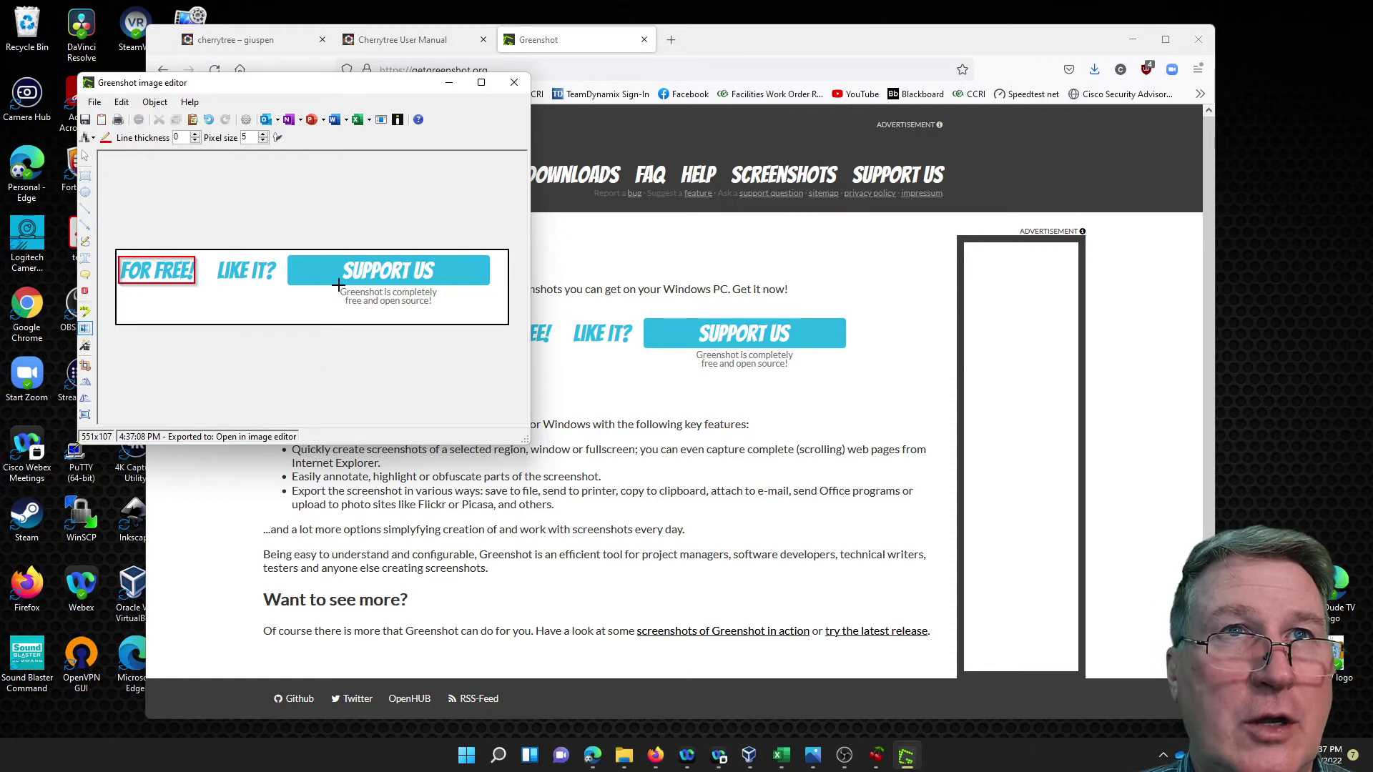
pyautogui.moveTo(386, 298); pyautogui.dragTo(337, 286)
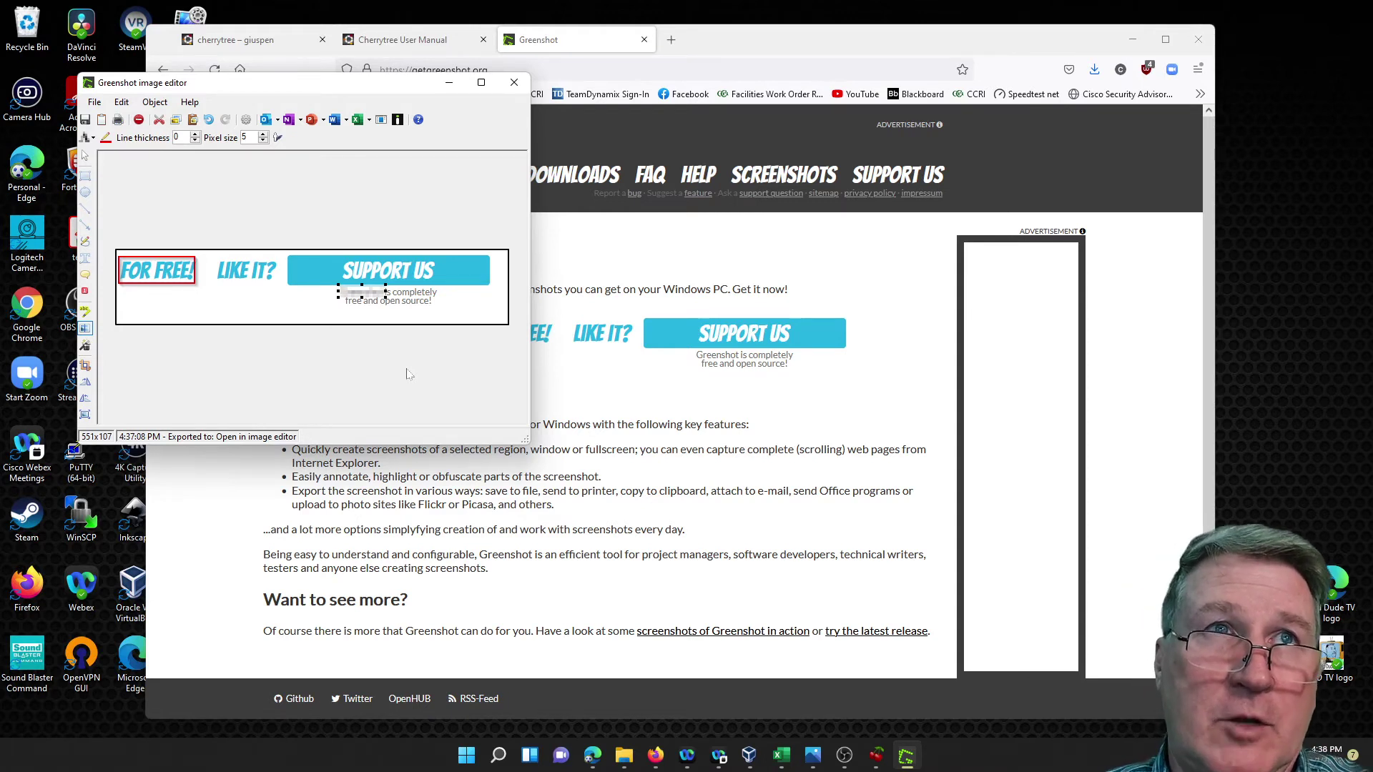
# Copy the annotated banner screenshot from Greenshot to the clipboard
pyautogui.click(92, 104)
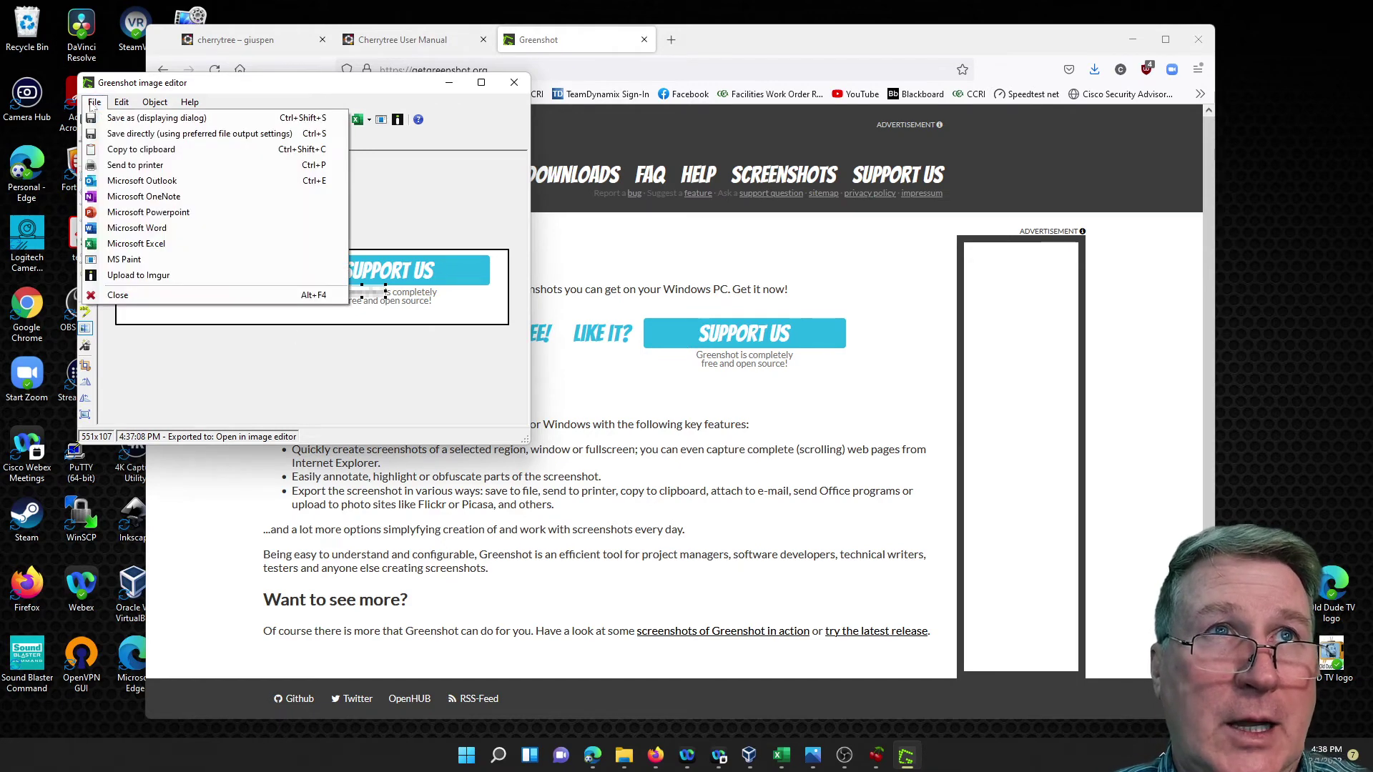
pyautogui.click(118, 146)
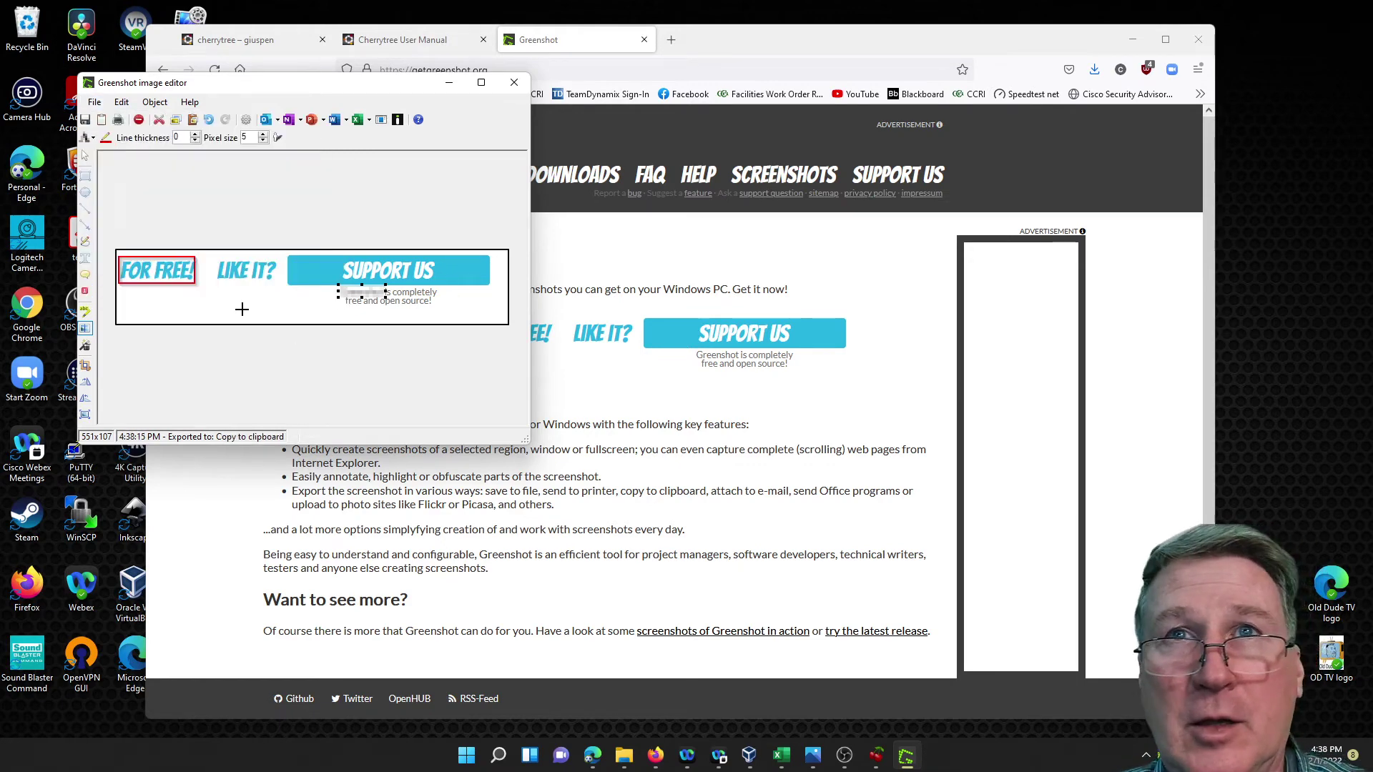
pyautogui.click(876, 756)
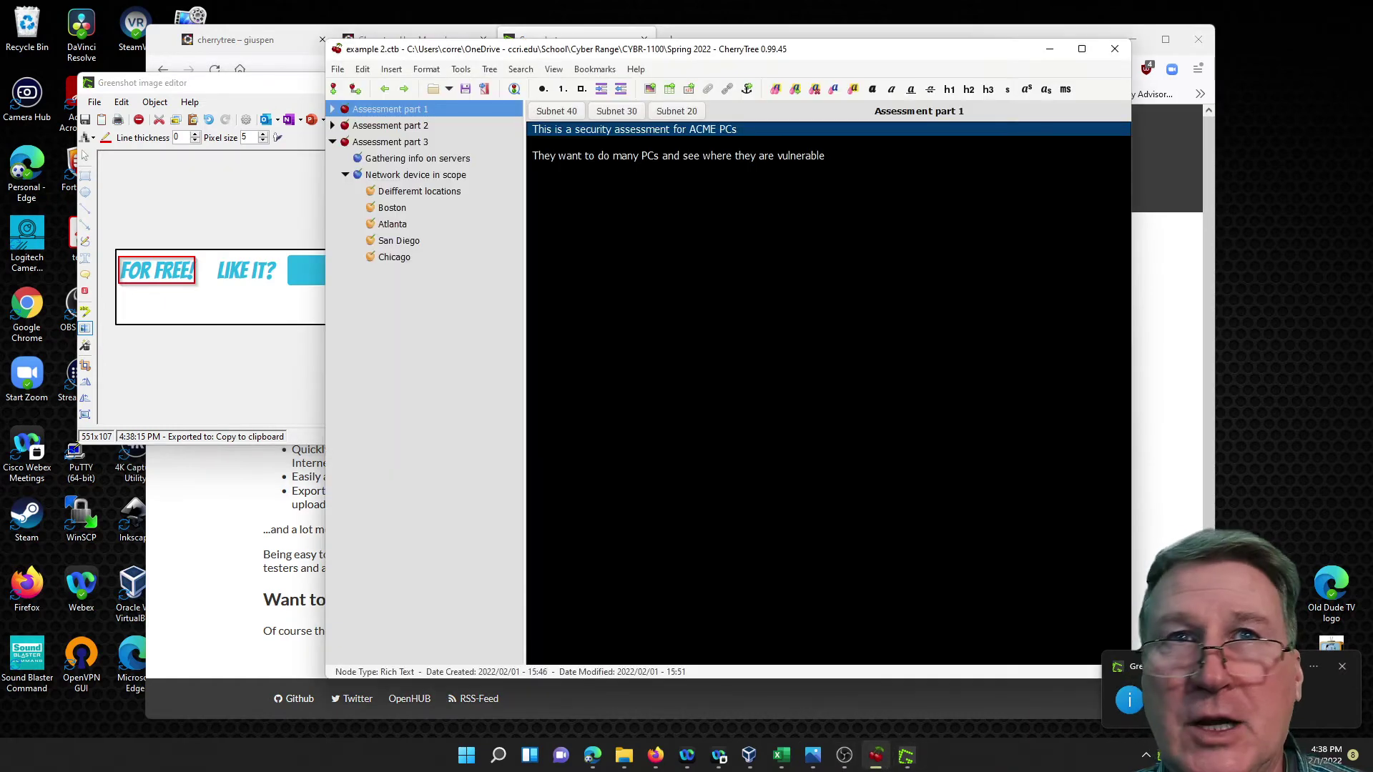
# Paste the banner into the Chicago node and add the line 'Details on device' below it
pyautogui.click(394, 256)
pyautogui.rightClick(651, 358)
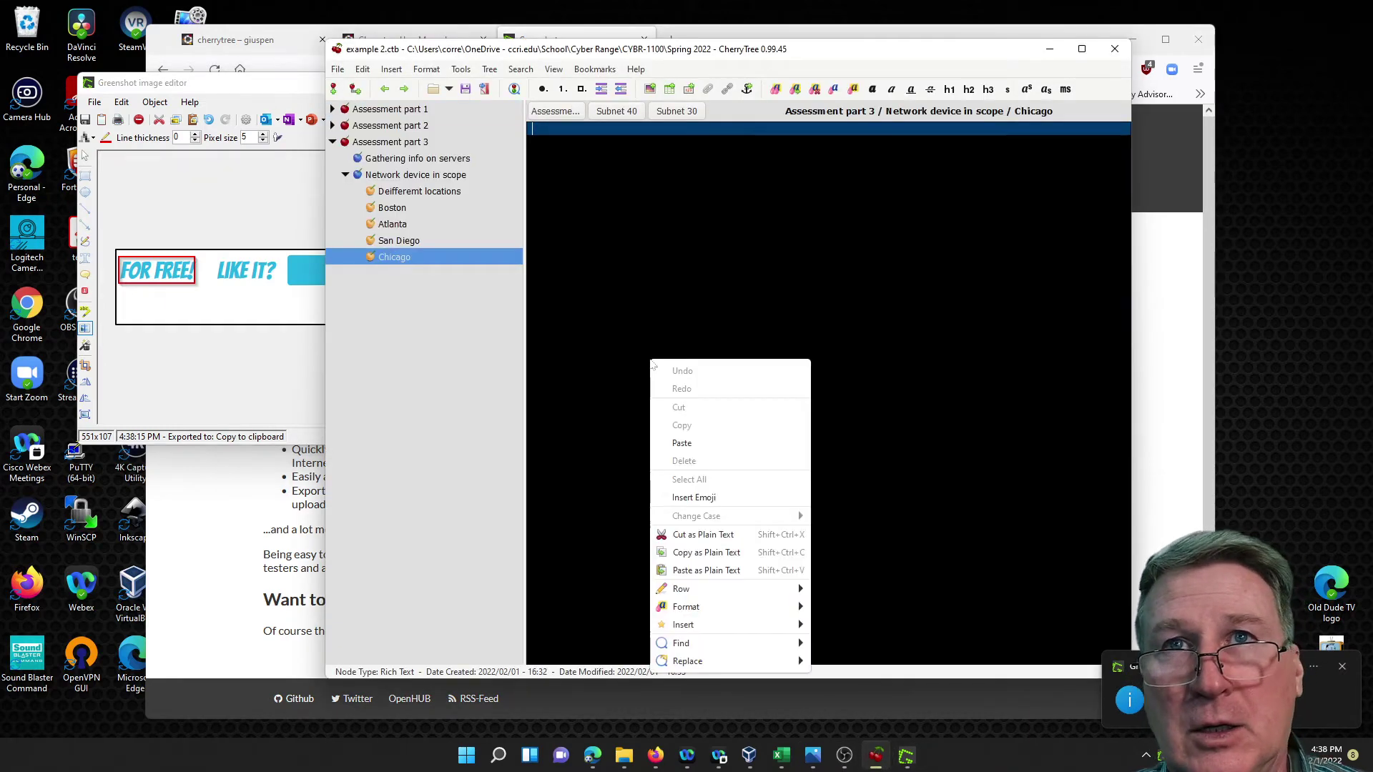
pyautogui.click(672, 436)
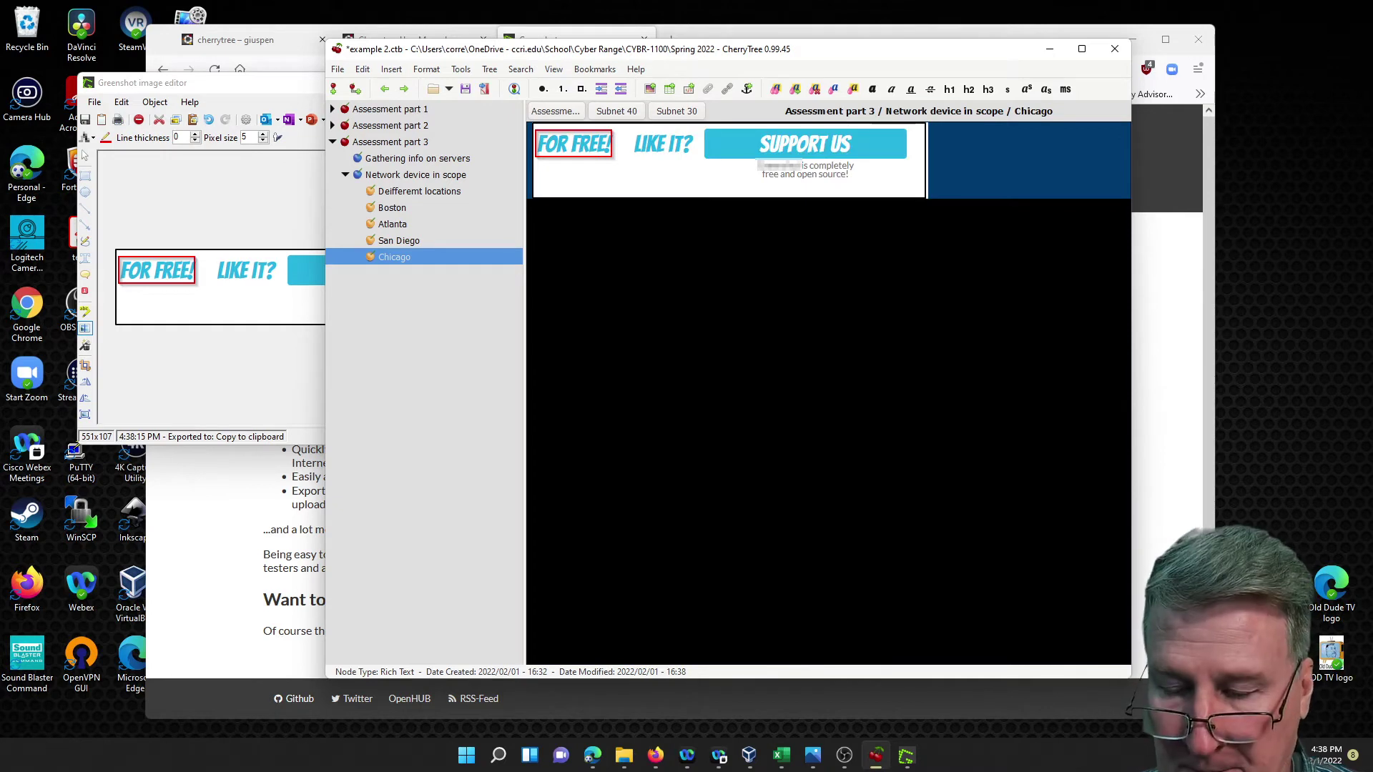
pyautogui.press('Return')
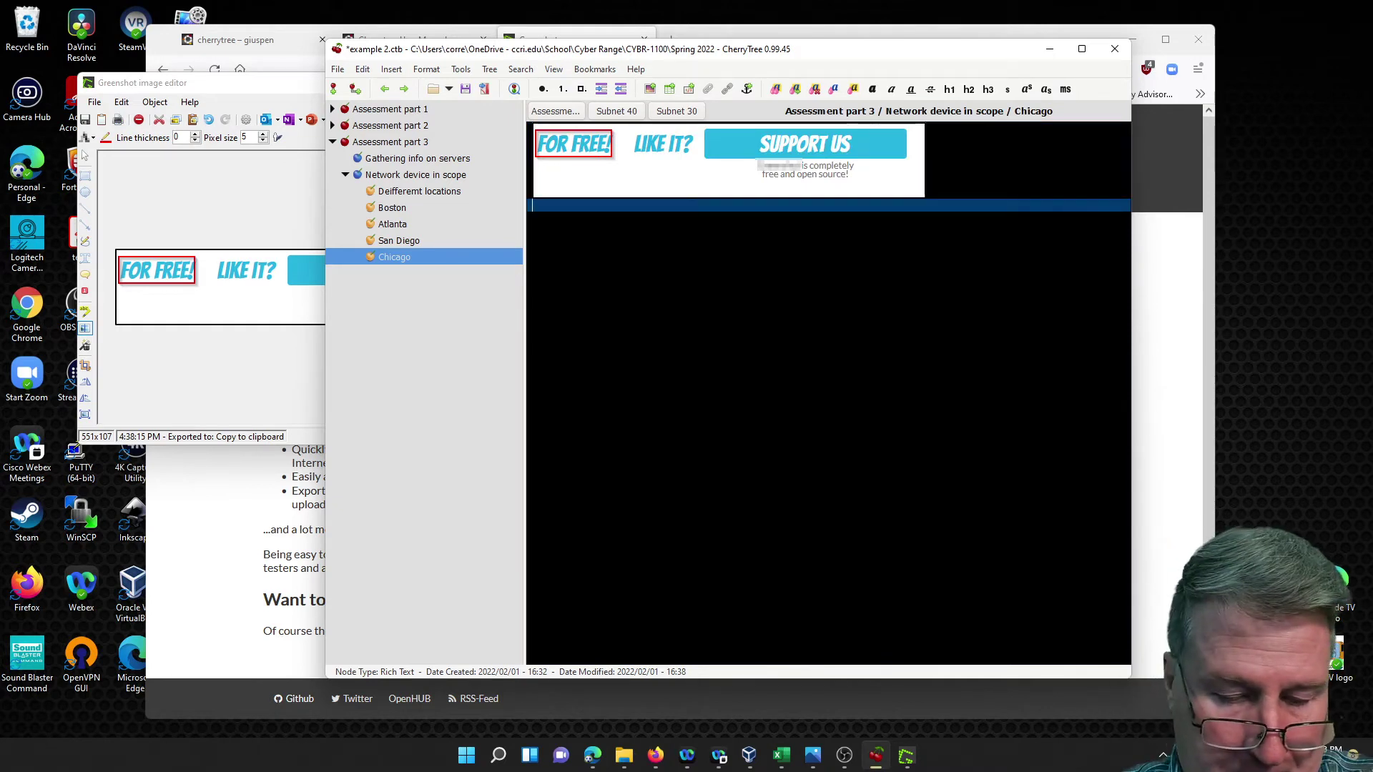
pyautogui.write('Detai')
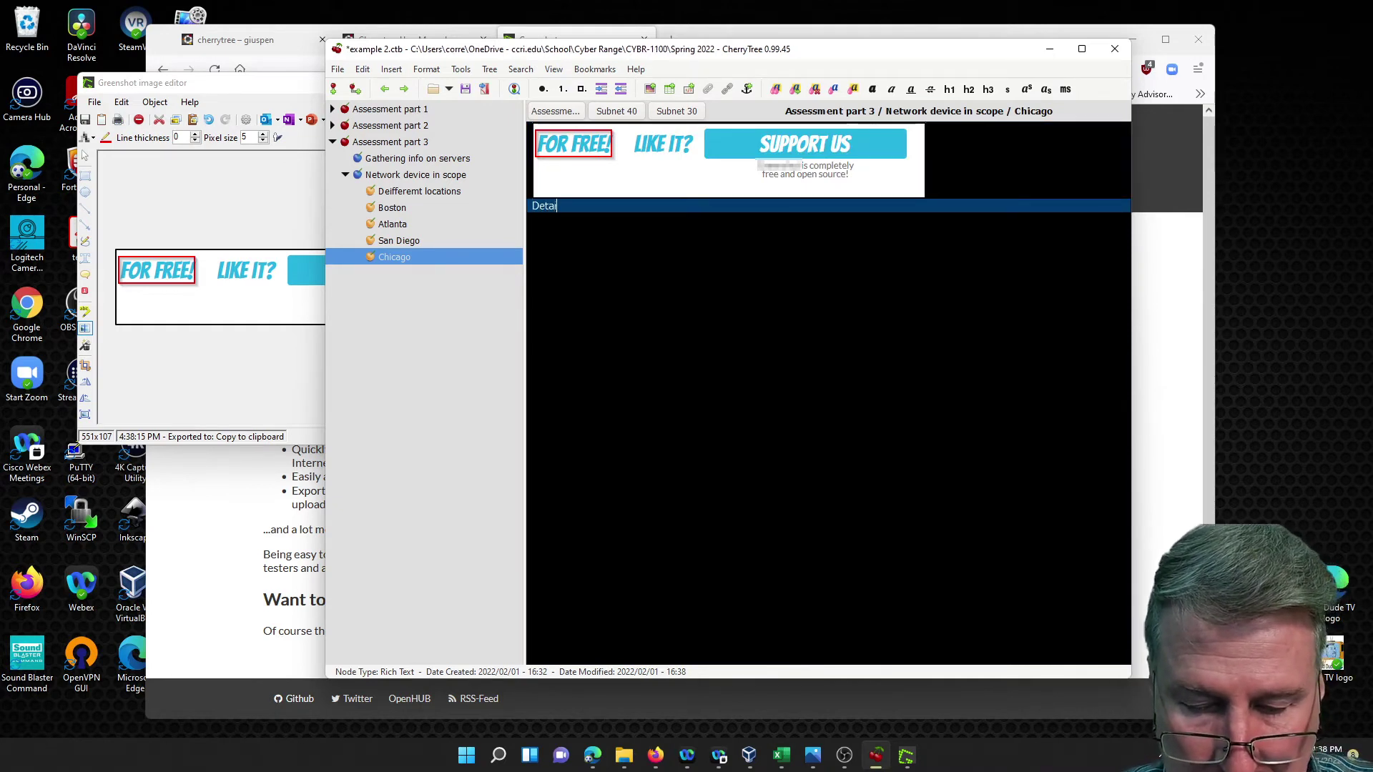
pyautogui.write('ls on device')
pyautogui.press('Return')
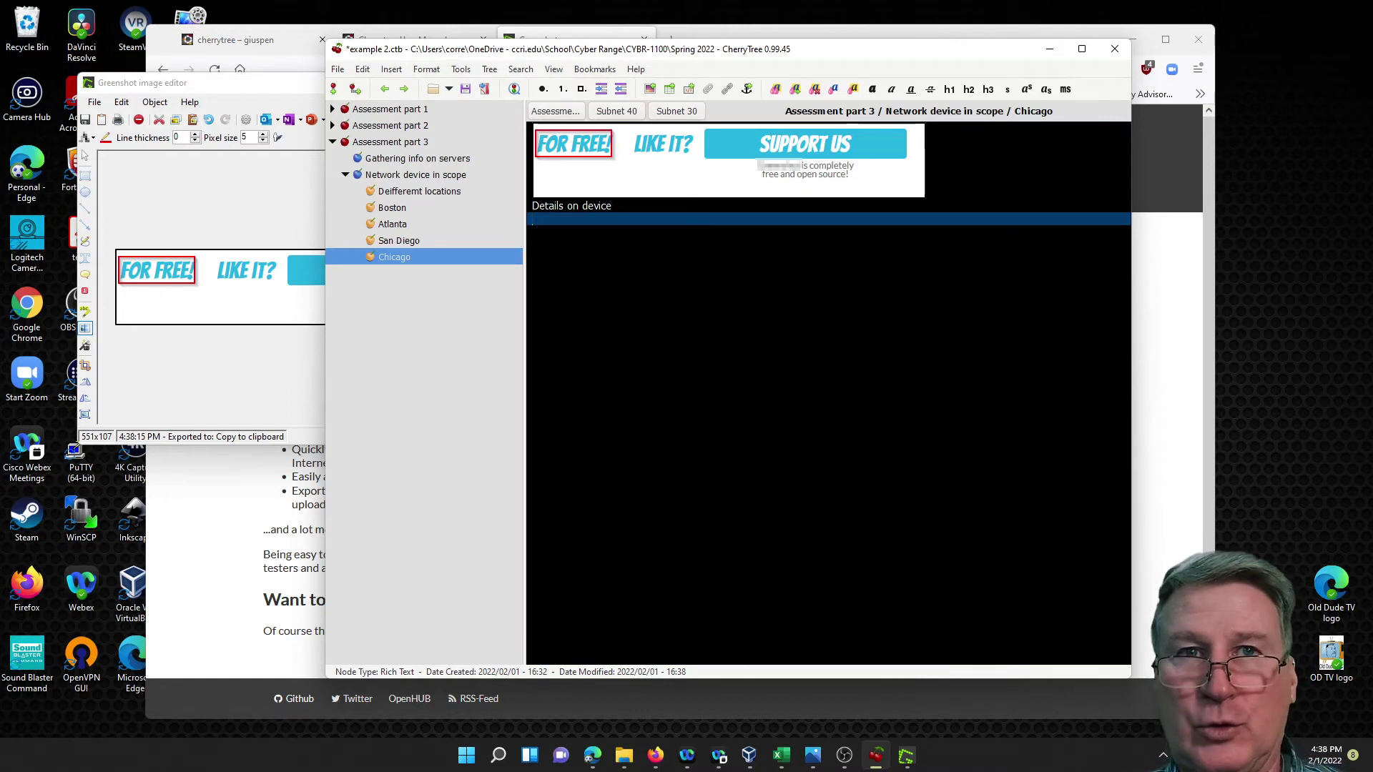
pyautogui.moveTo(851, 762)
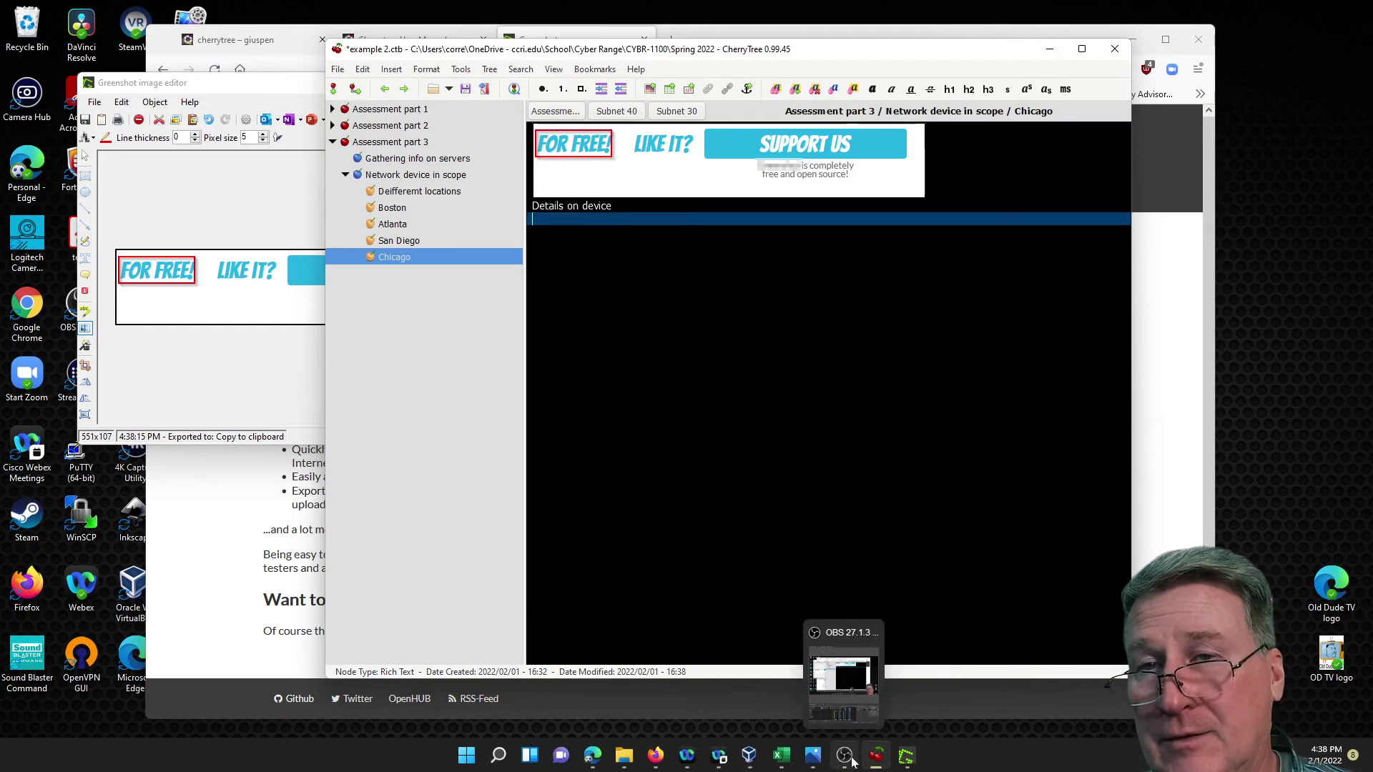
# Launch the saved Kali03 virtual machine from VirtualBox Manager, then select the Kali-02 entry
pyautogui.click(749, 760)
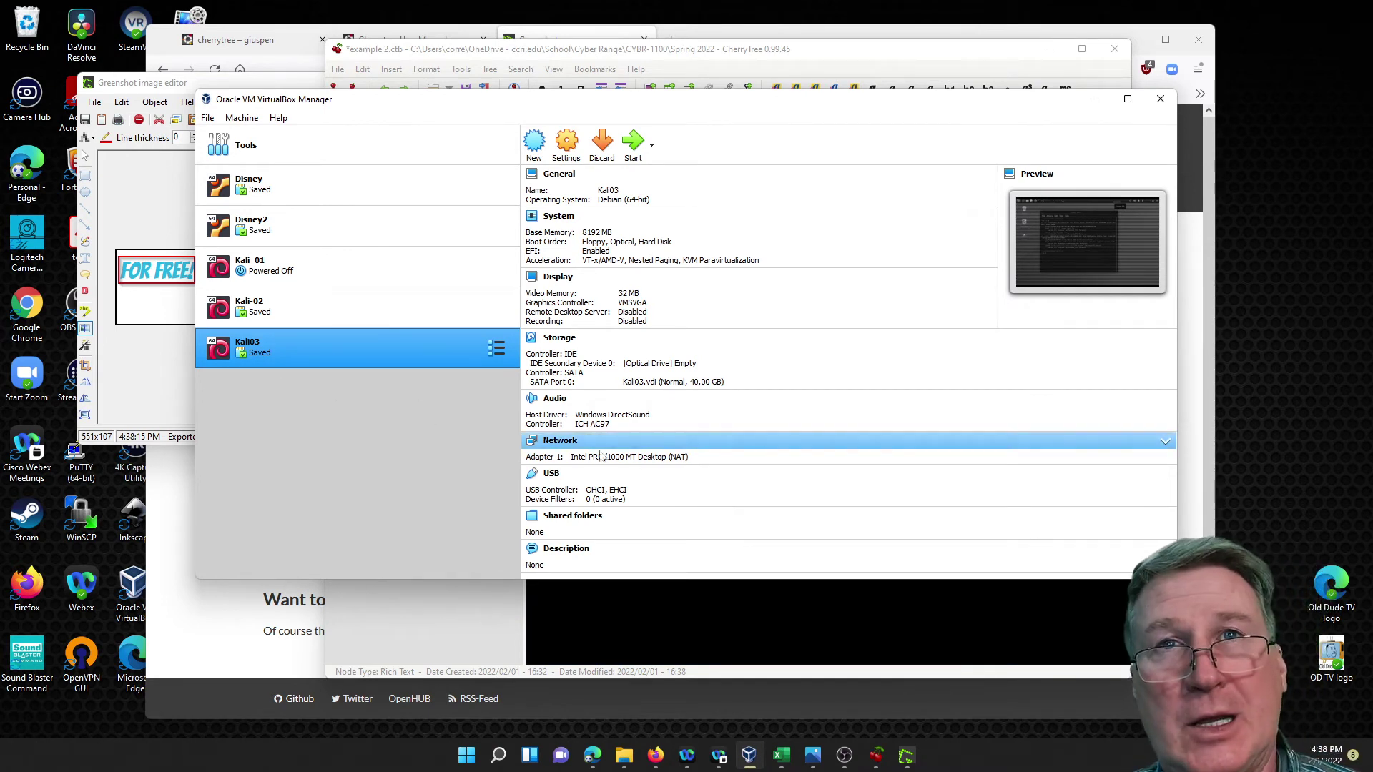
pyautogui.doubleClick(366, 356)
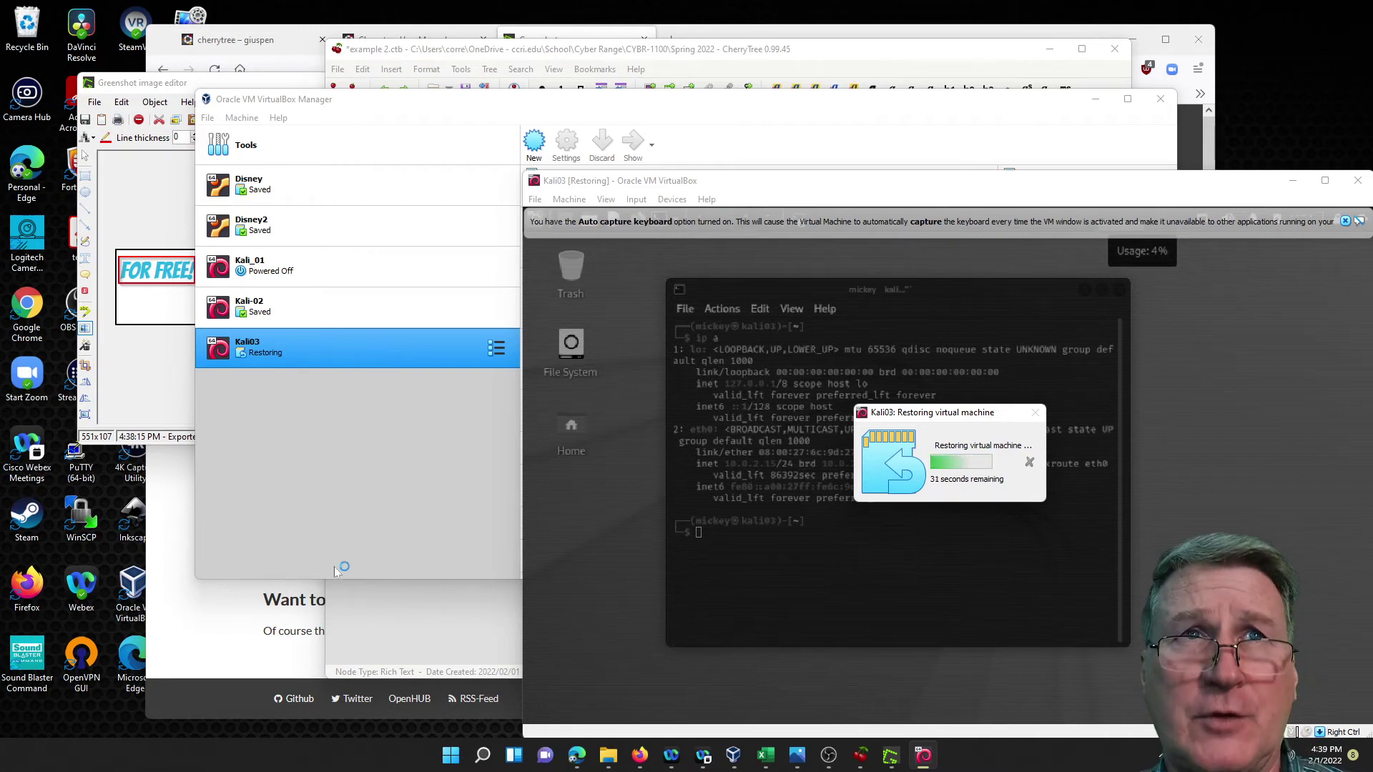
pyautogui.click(316, 310)
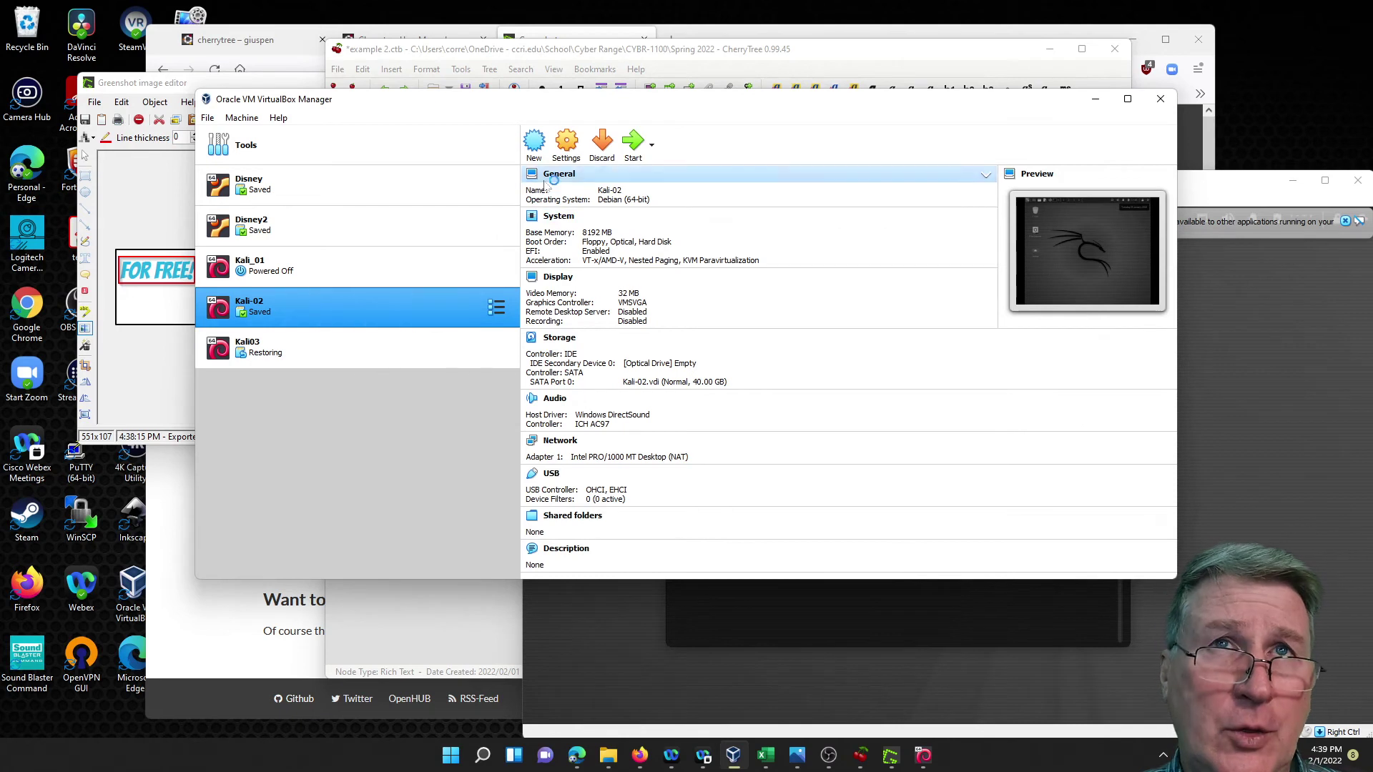
# Review Kali-02's General > Advanced settings without changing them, then focus the Kali03 terminal
pyautogui.click(566, 147)
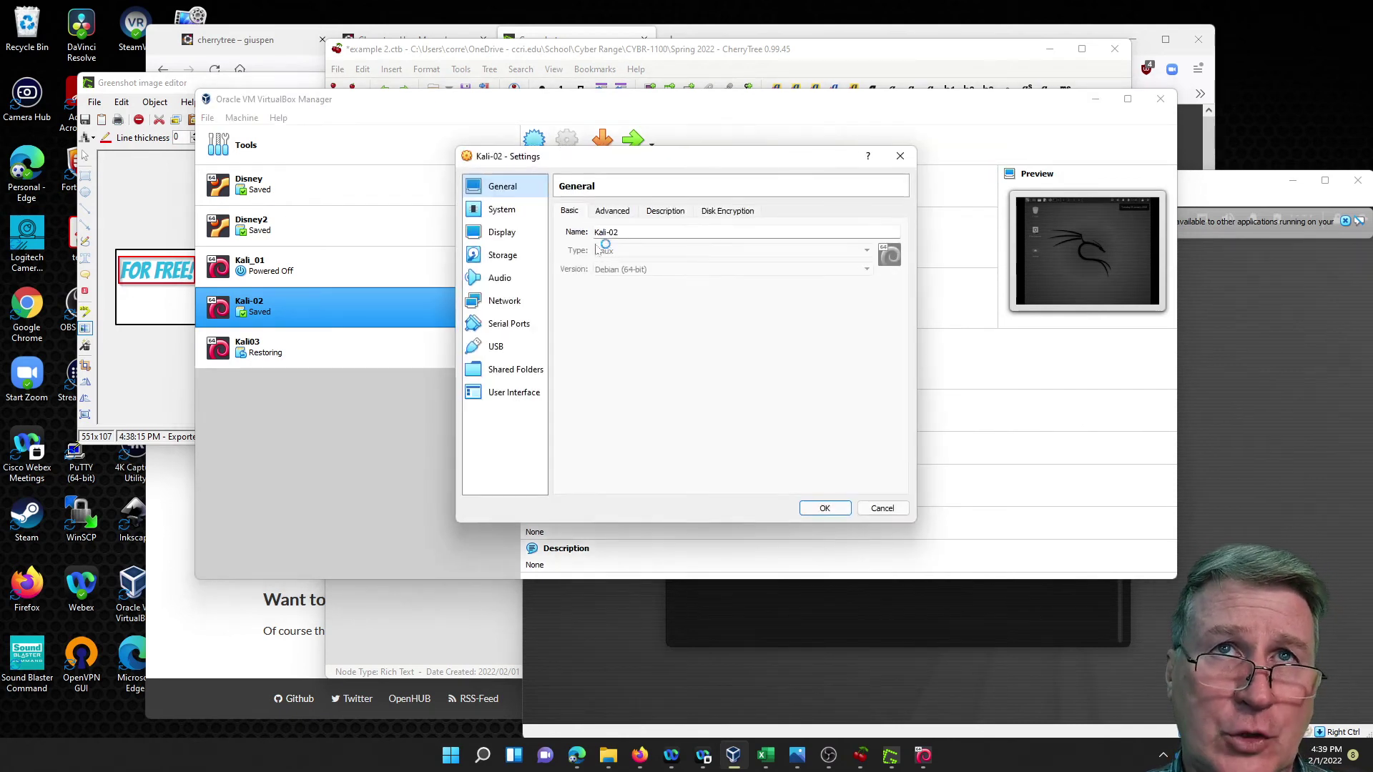
pyautogui.click(613, 213)
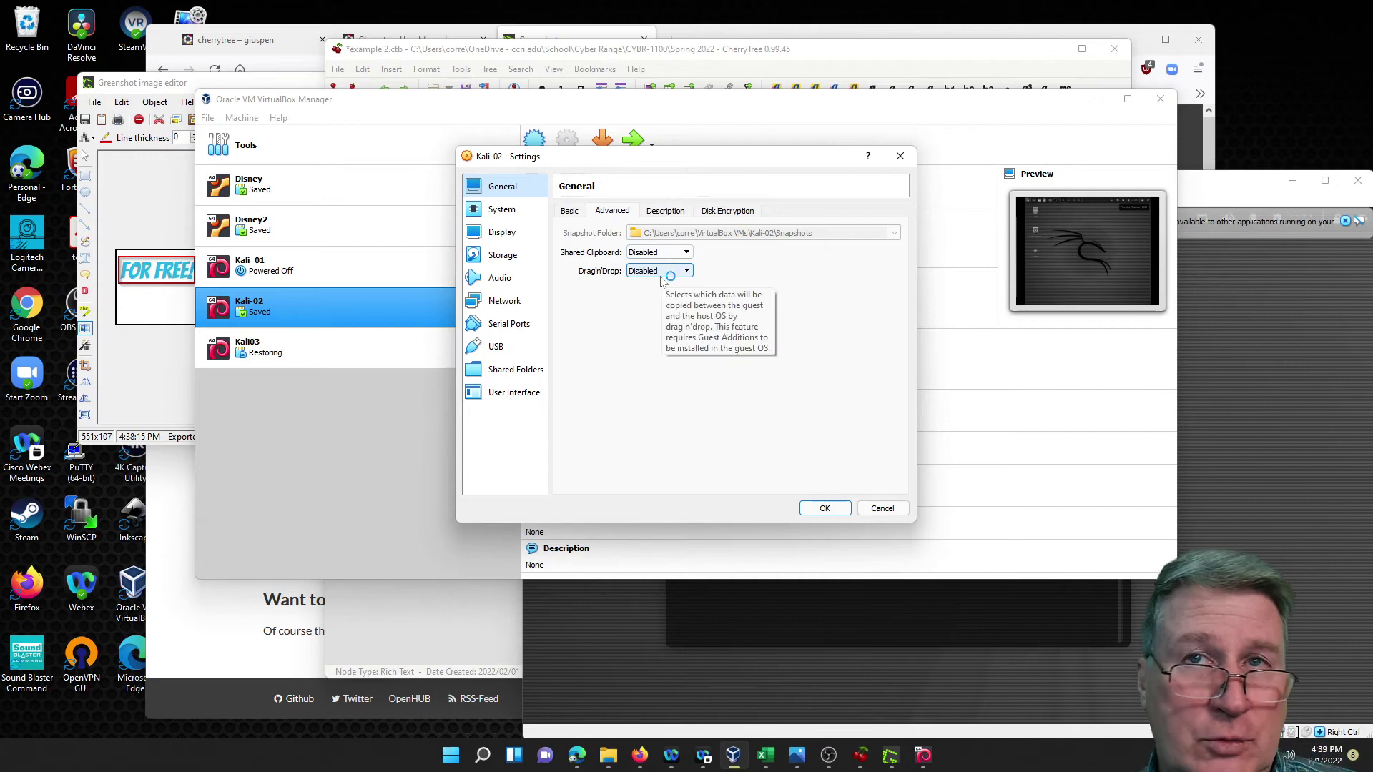
pyautogui.click(900, 513)
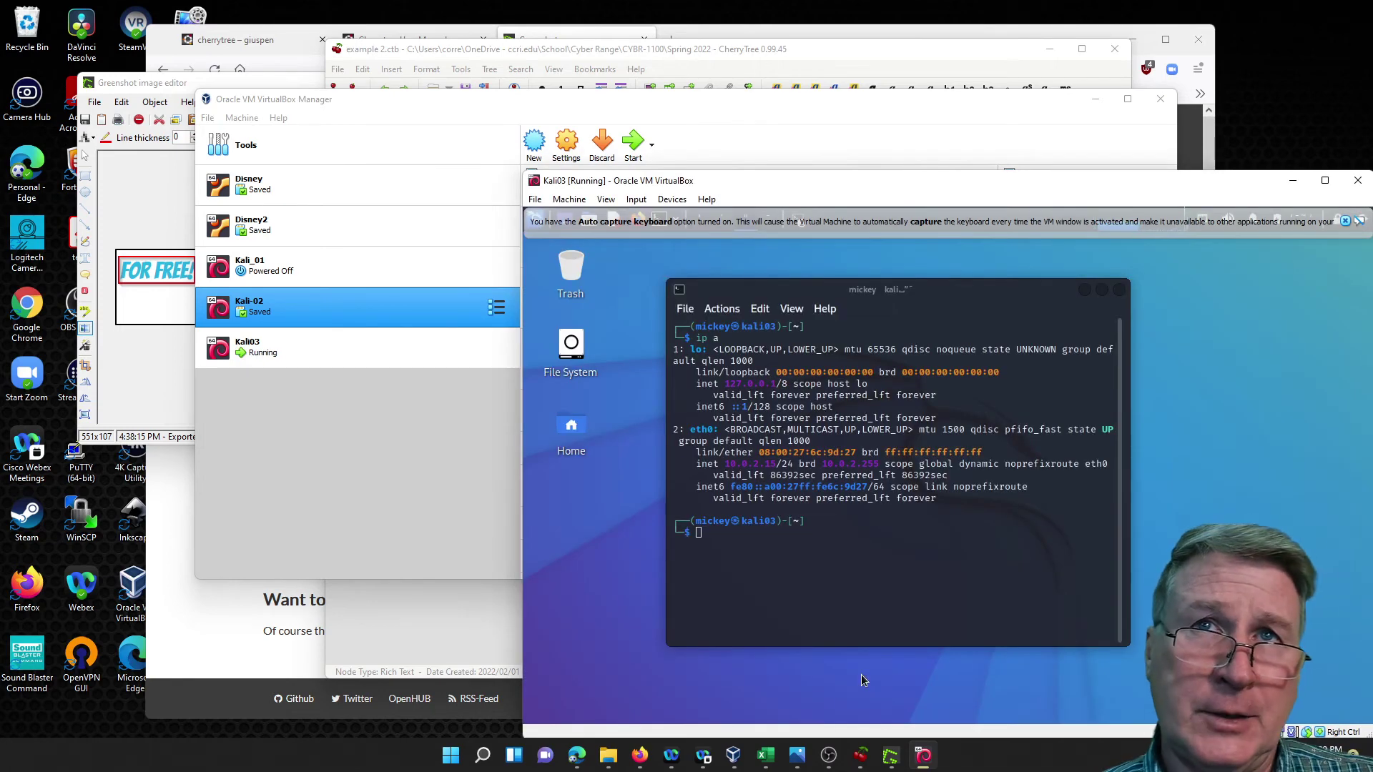
pyautogui.click(811, 321)
# Clear the Kali03 terminal and run ip a
pyautogui.write('clear')
pyautogui.press('Return')
pyautogui.write('ip a')
pyautogui.press('Return')
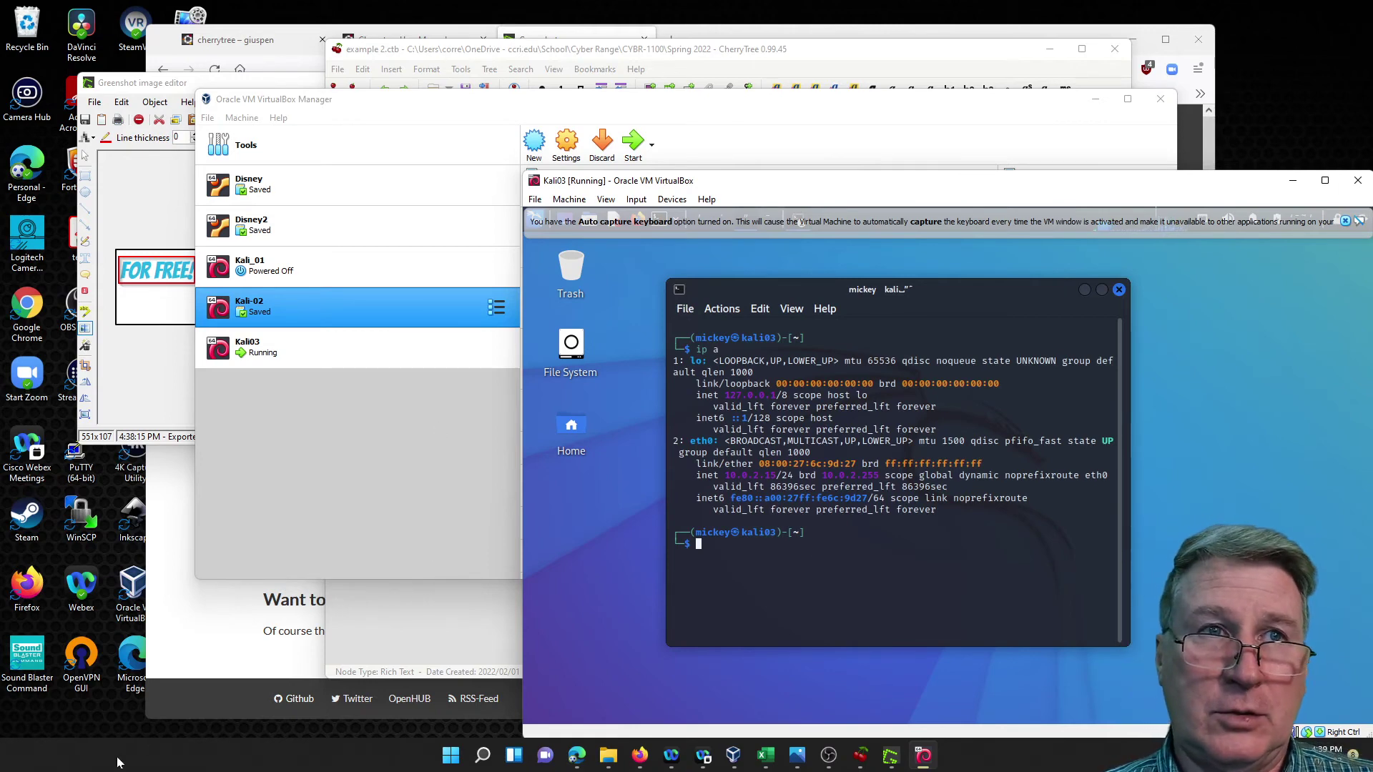
# Capture the terminal window region with Greenshot and open it in the image editor
pyautogui.click(83, 730)
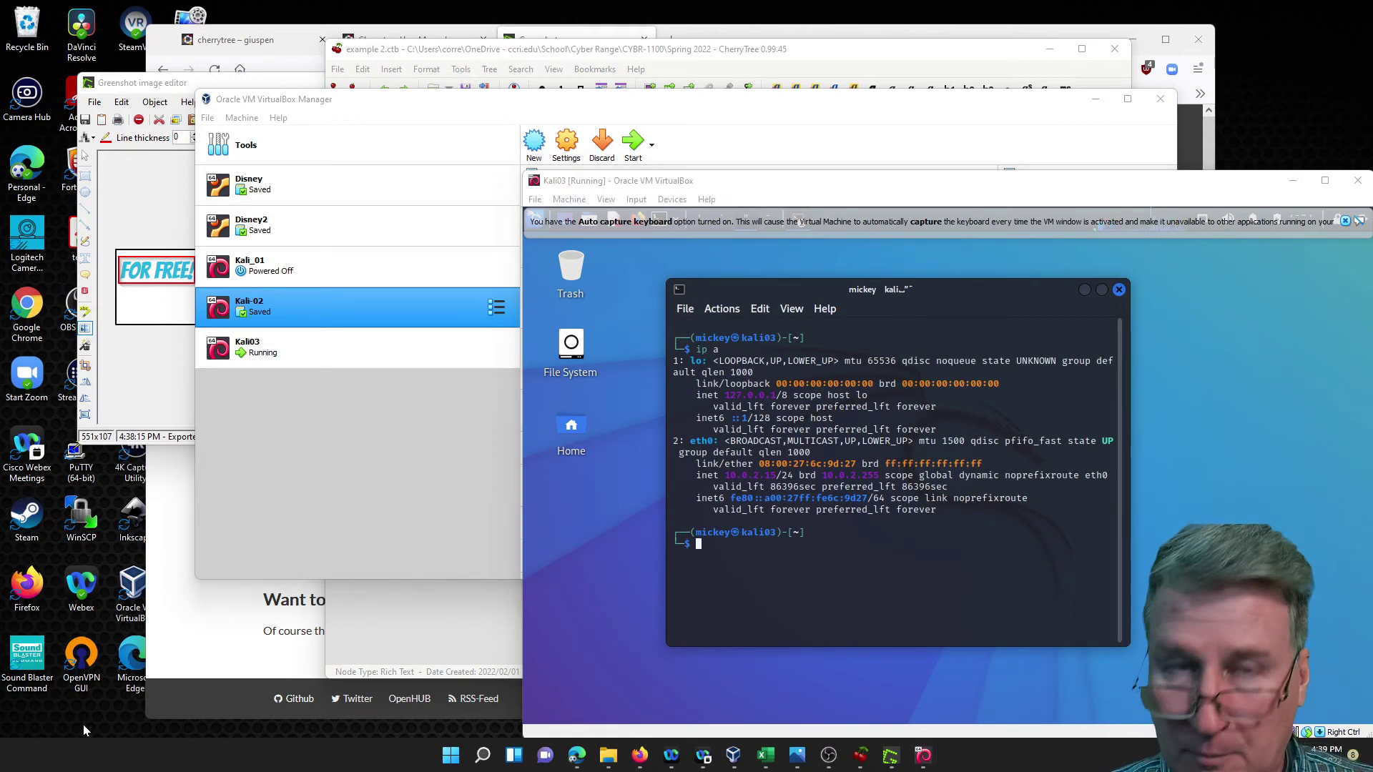
pyautogui.press('Print')
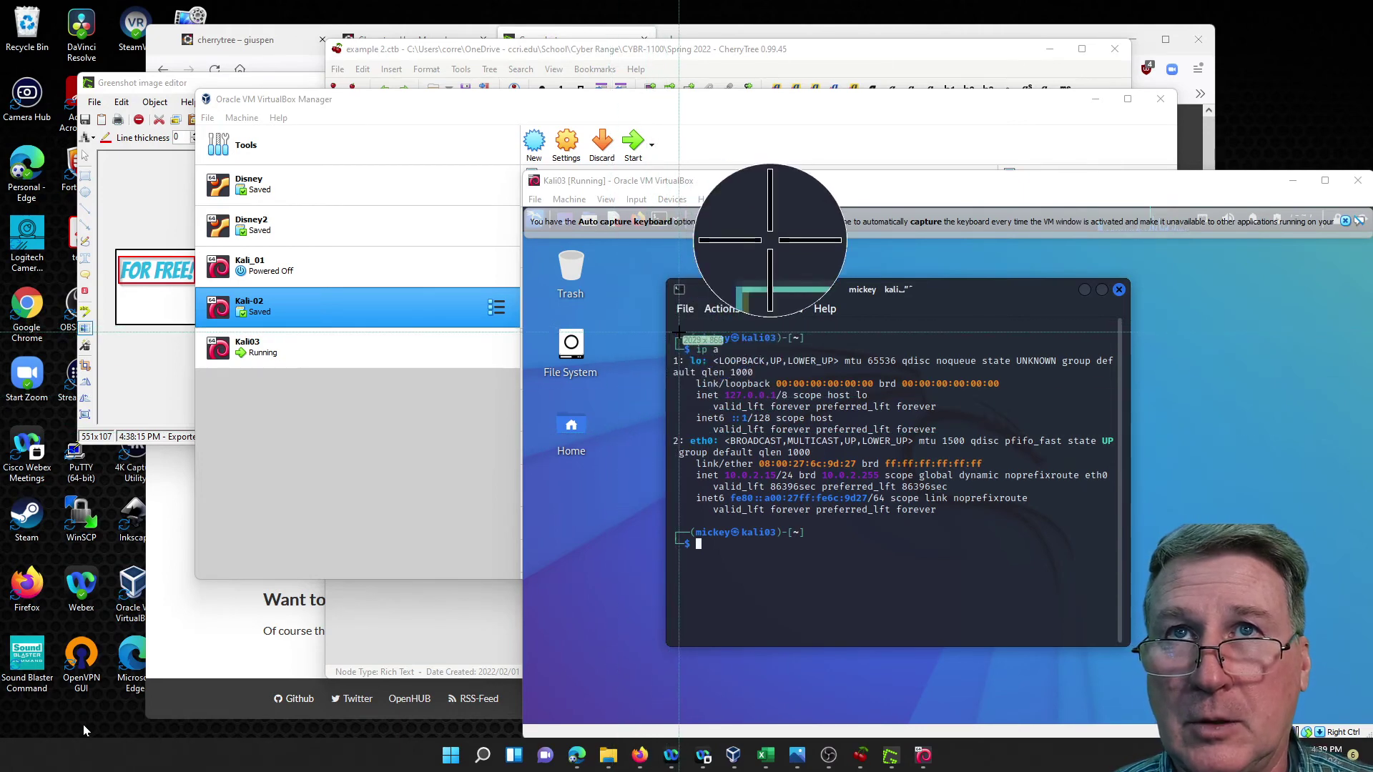
pyautogui.moveTo(671, 326); pyautogui.dragTo(1108, 562)
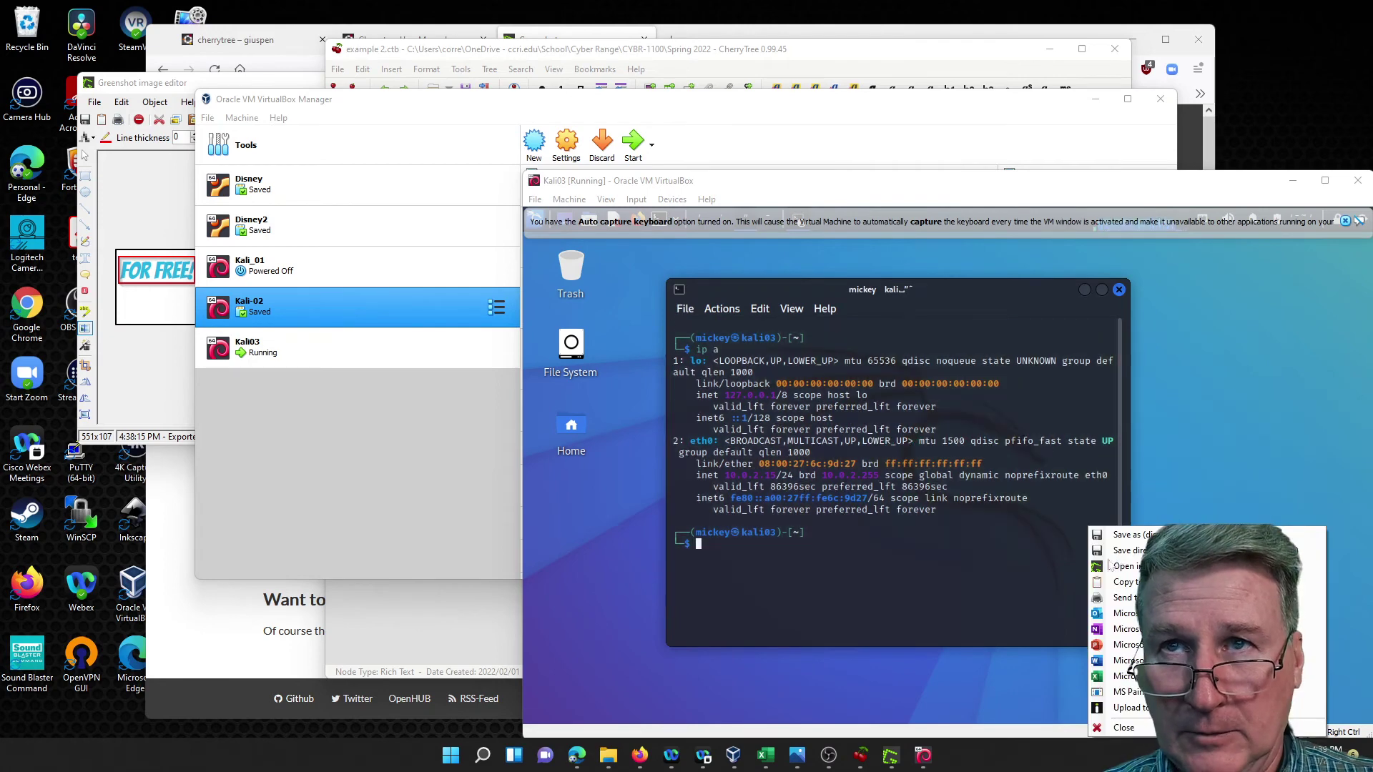
pyautogui.moveTo(1108, 565)
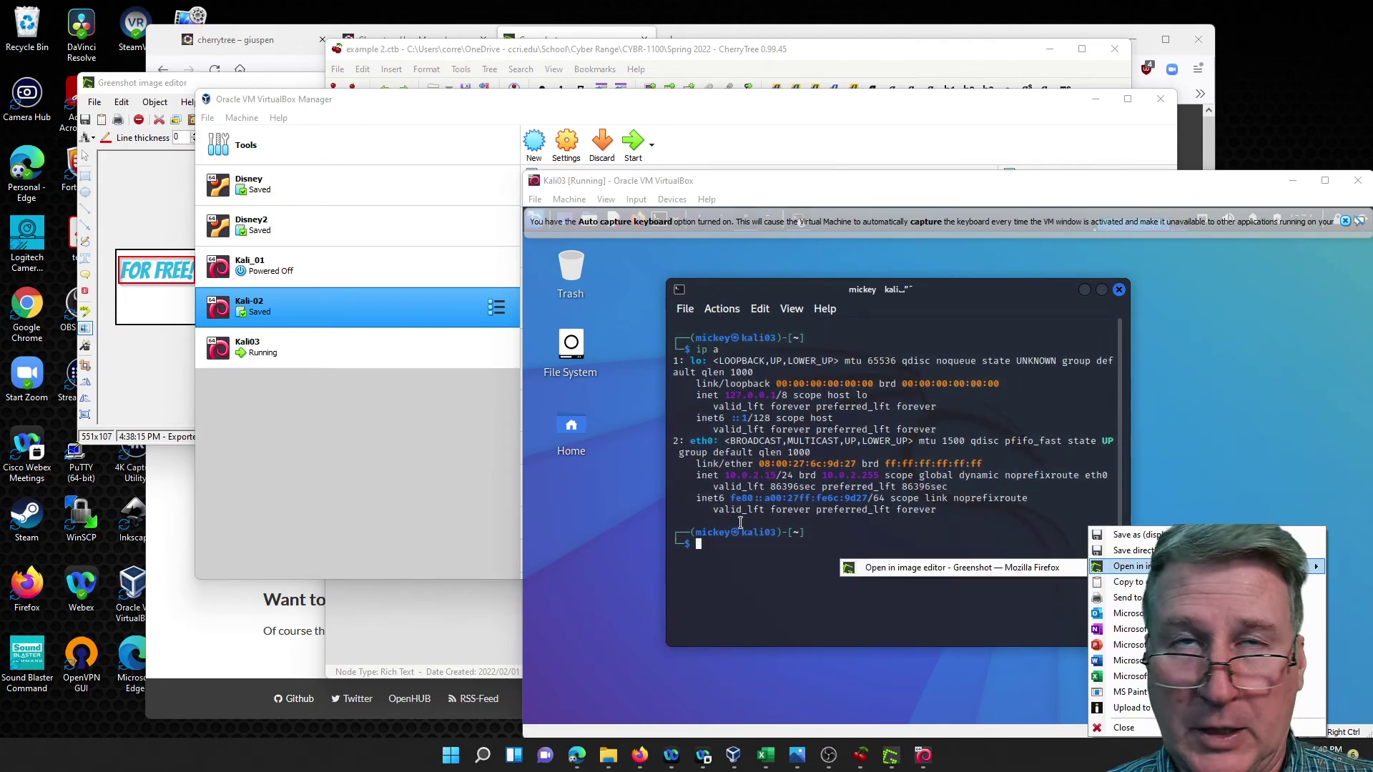
pyautogui.press('Return')
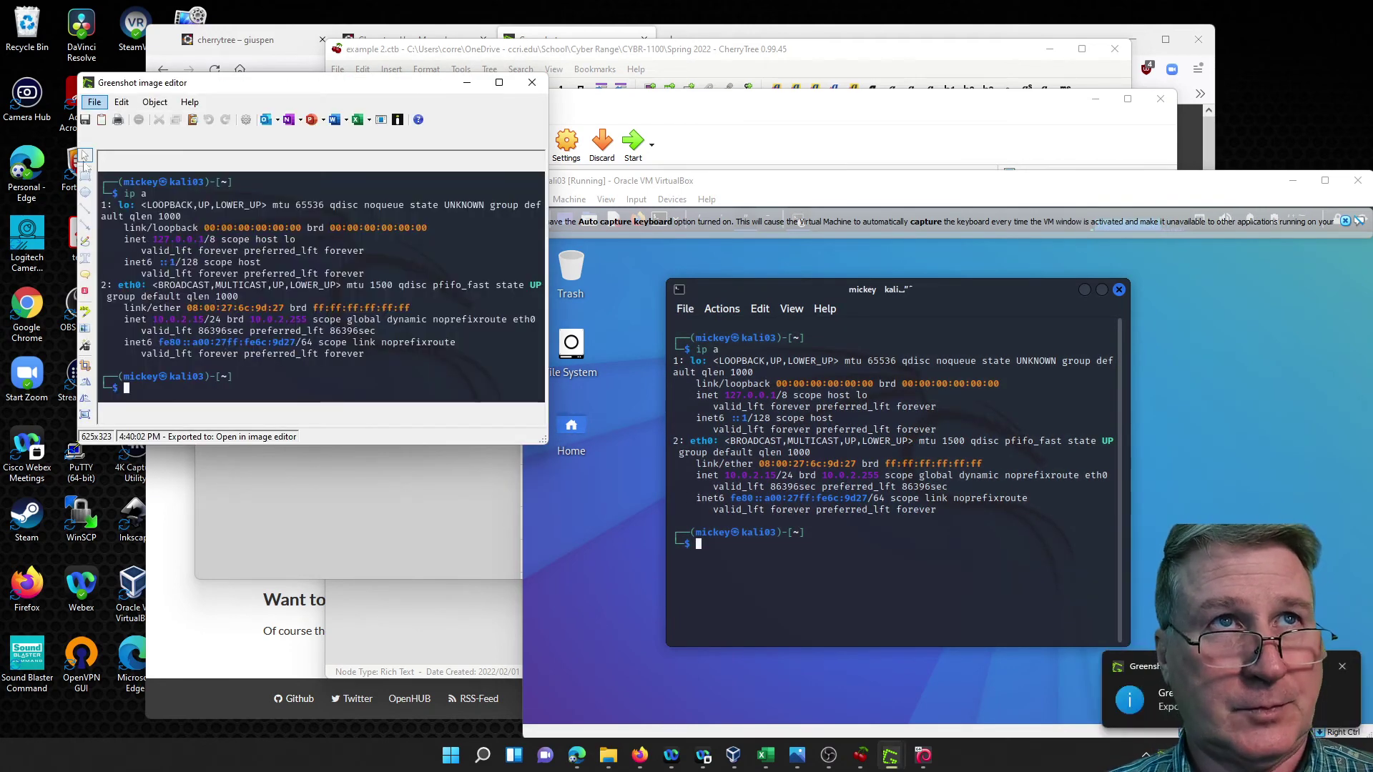
# Add a border to the terminal capture and pixelate the eth0 IP addresses
pyautogui.click(88, 349)
pyautogui.click(118, 347)
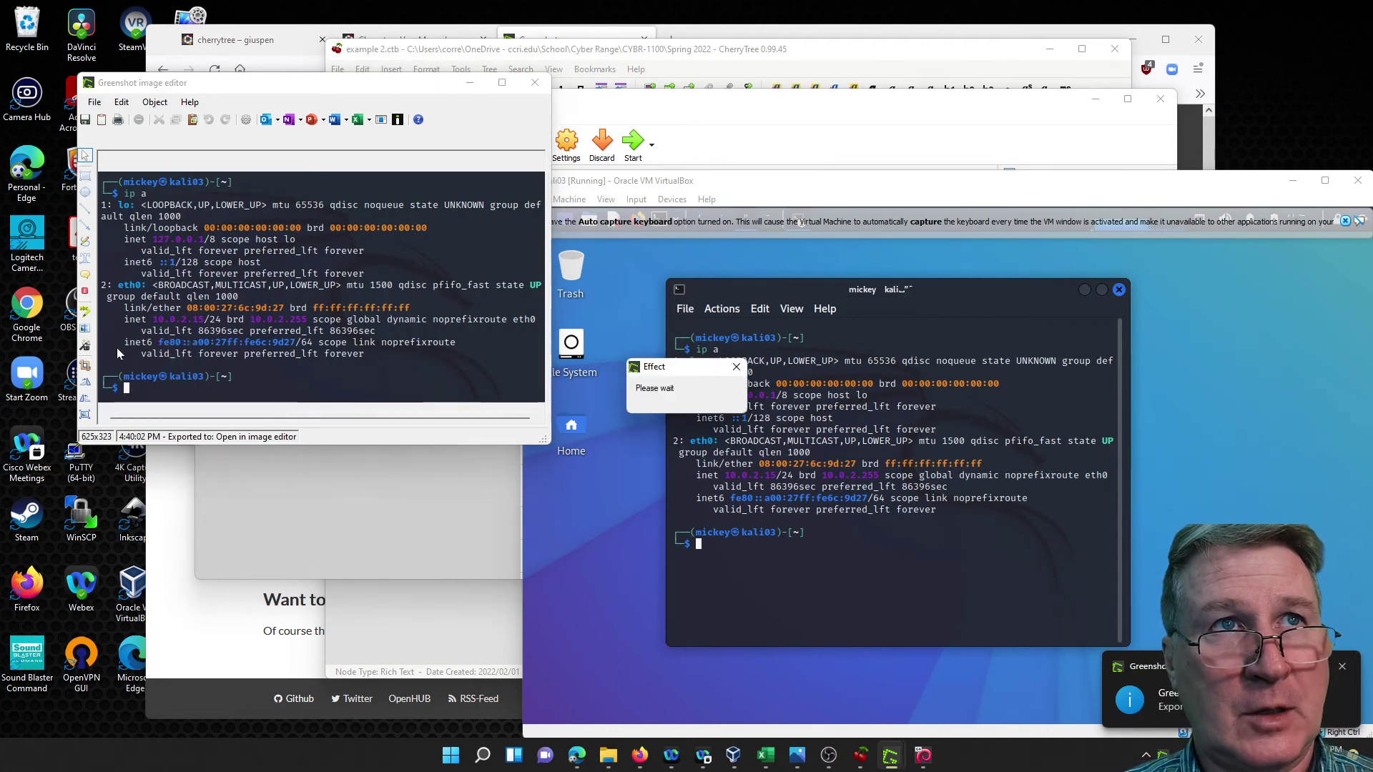
pyautogui.click(84, 328)
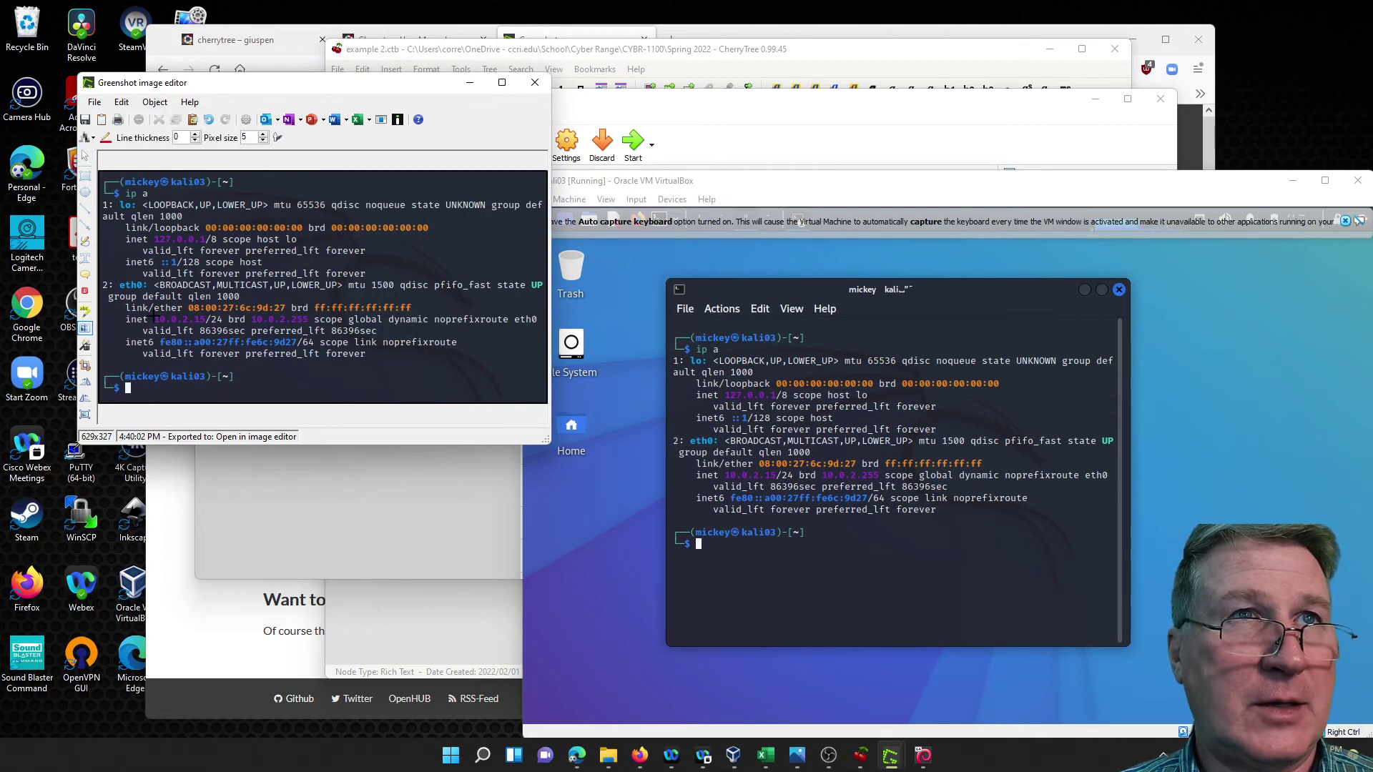
pyautogui.moveTo(153, 315); pyautogui.dragTo(305, 320)
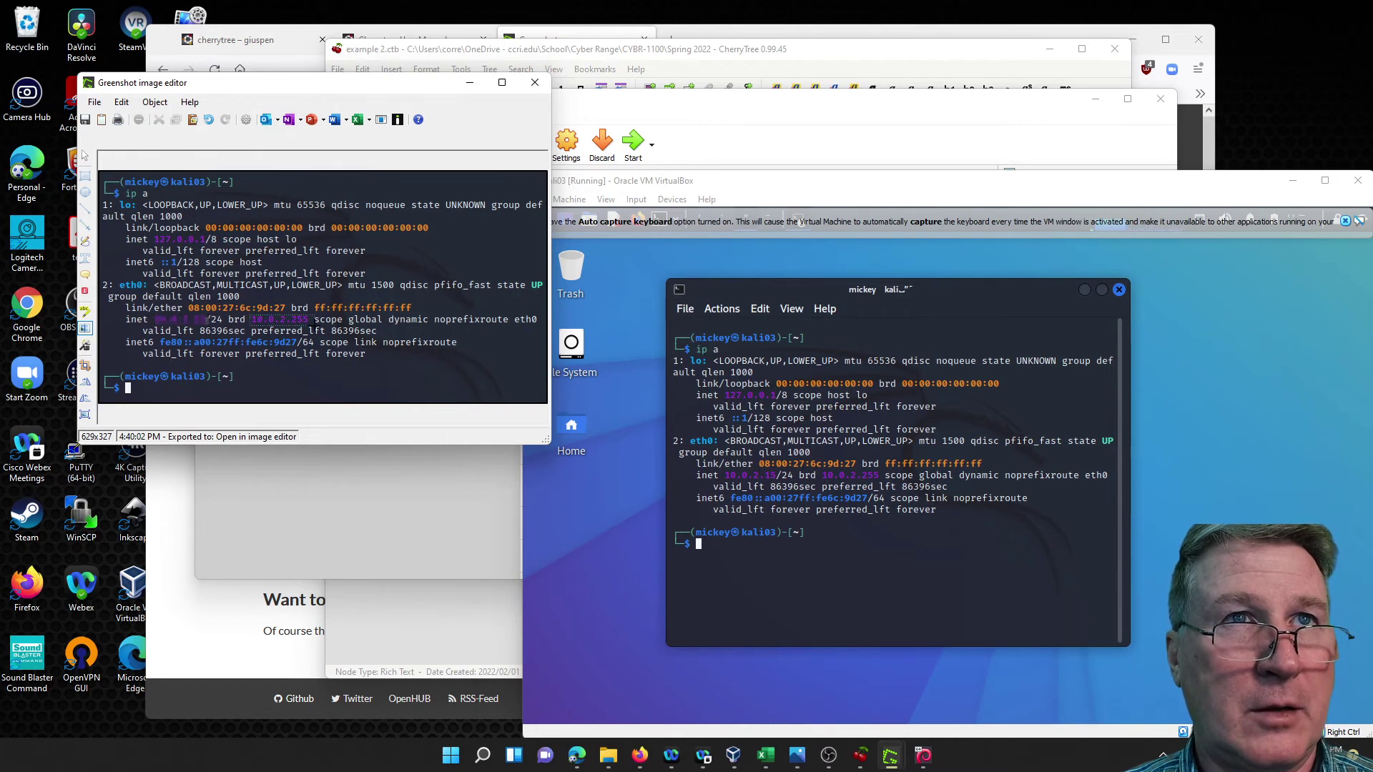
pyautogui.click(311, 320)
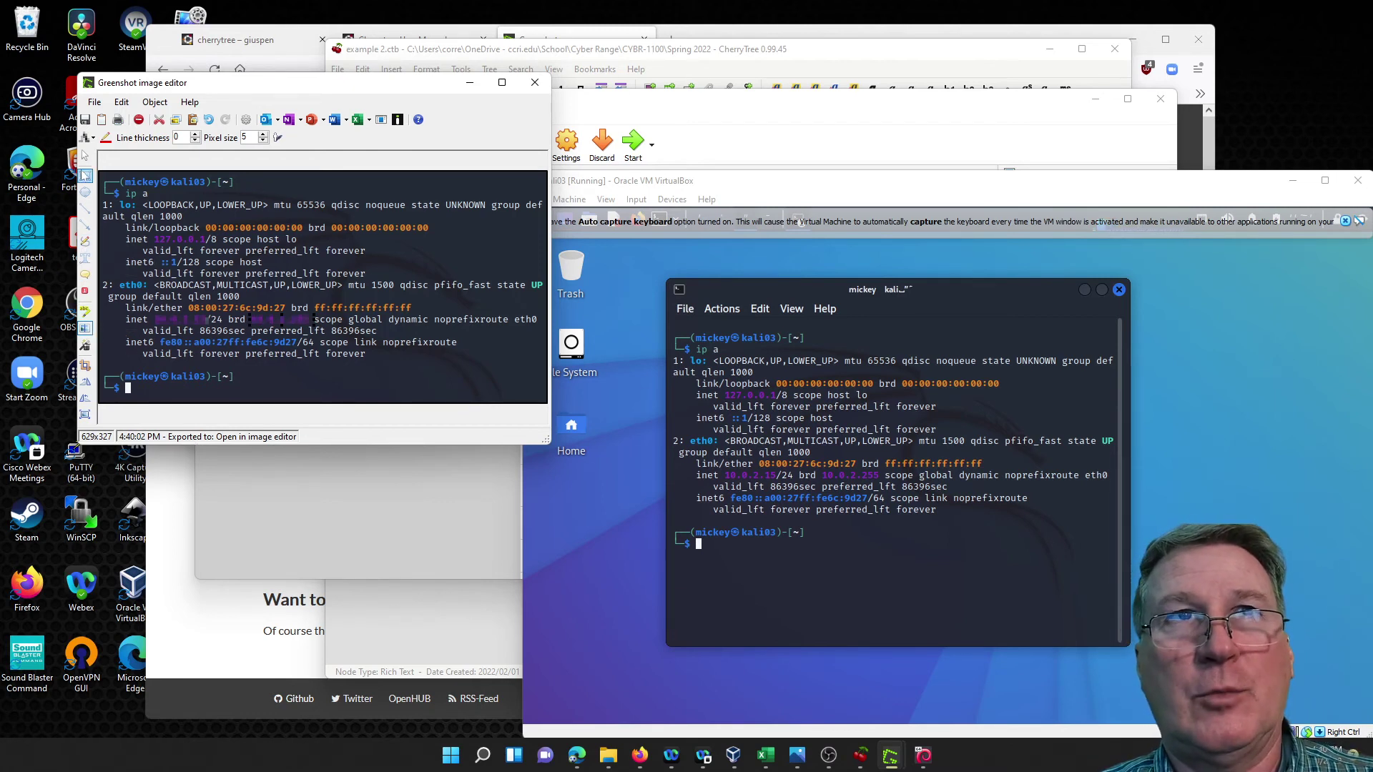
# Box the ip a command in a red rectangle and copy the image to the clipboard
pyautogui.click(85, 177)
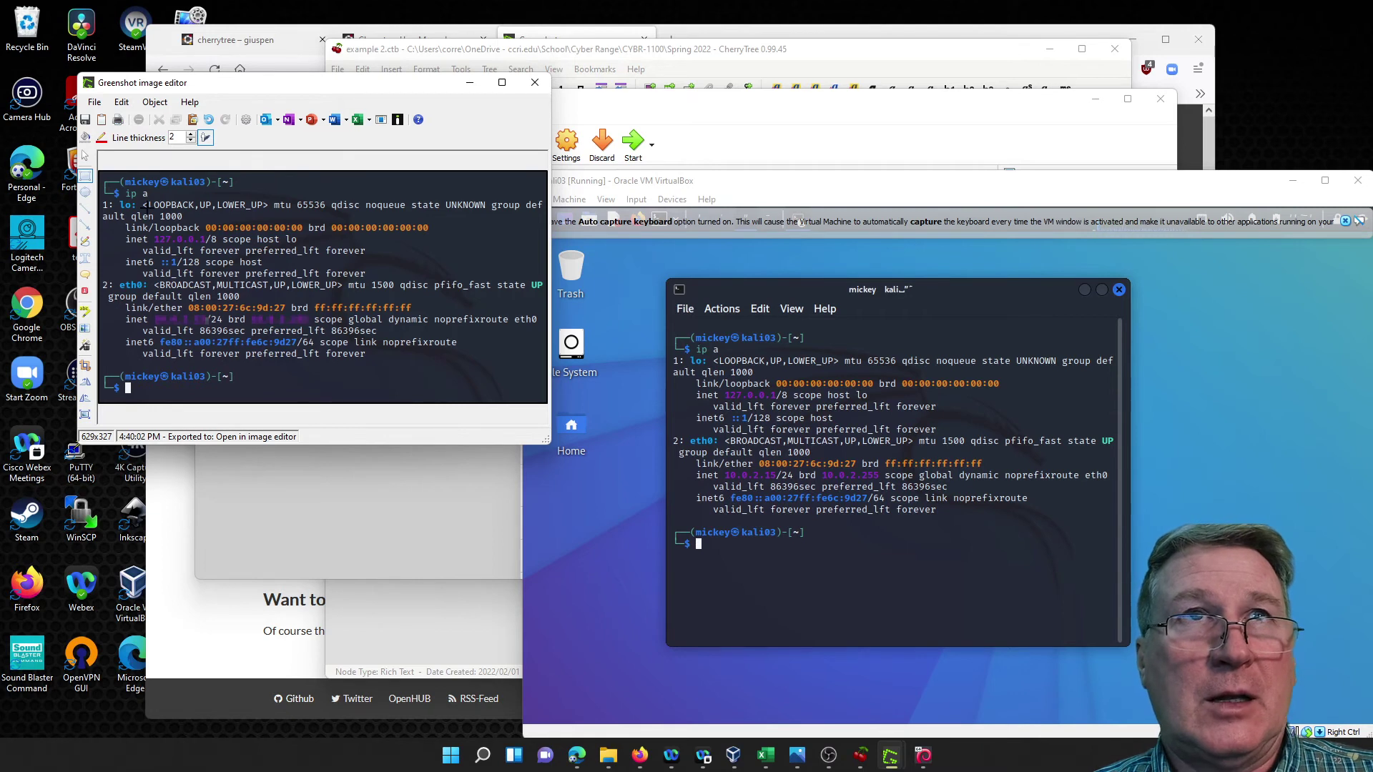
pyautogui.moveTo(165, 197); pyautogui.dragTo(117, 187)
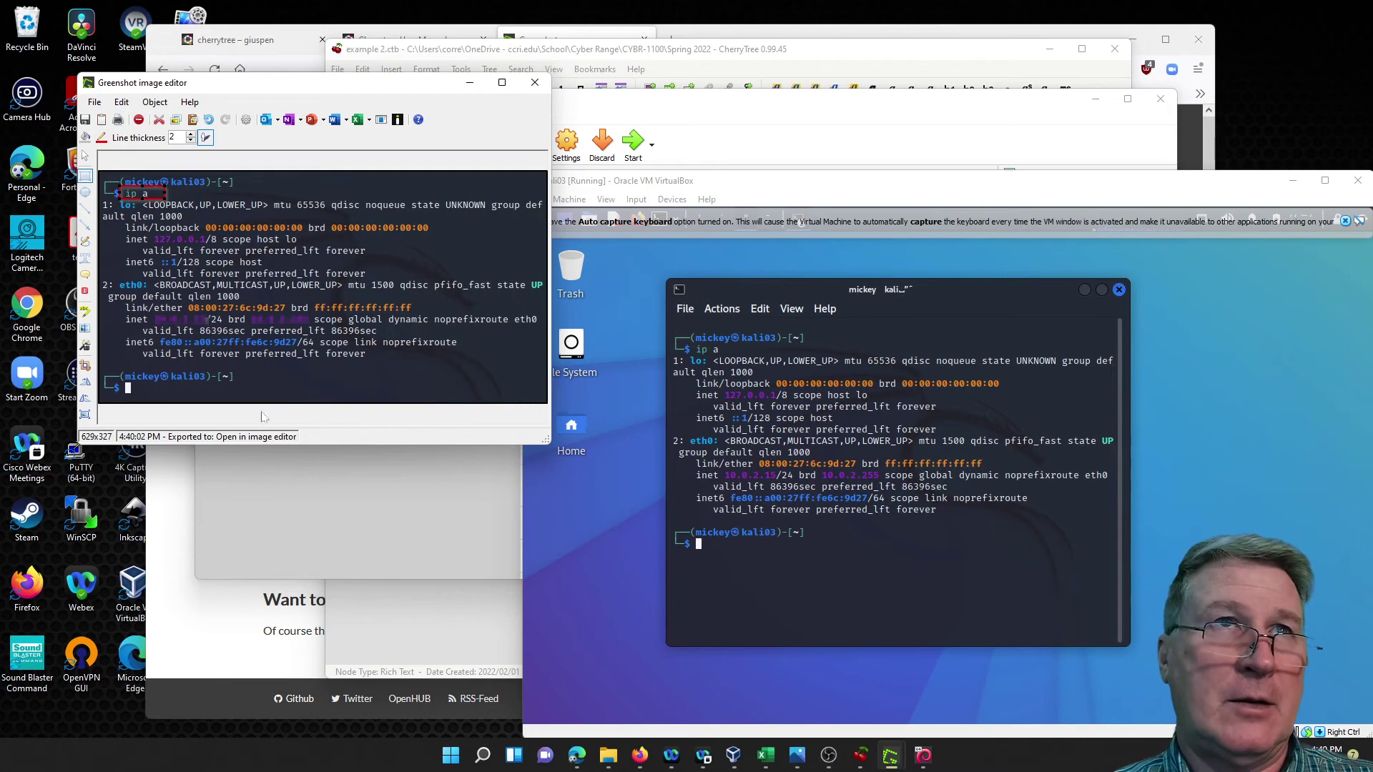
pyautogui.click(94, 102)
pyautogui.click(122, 148)
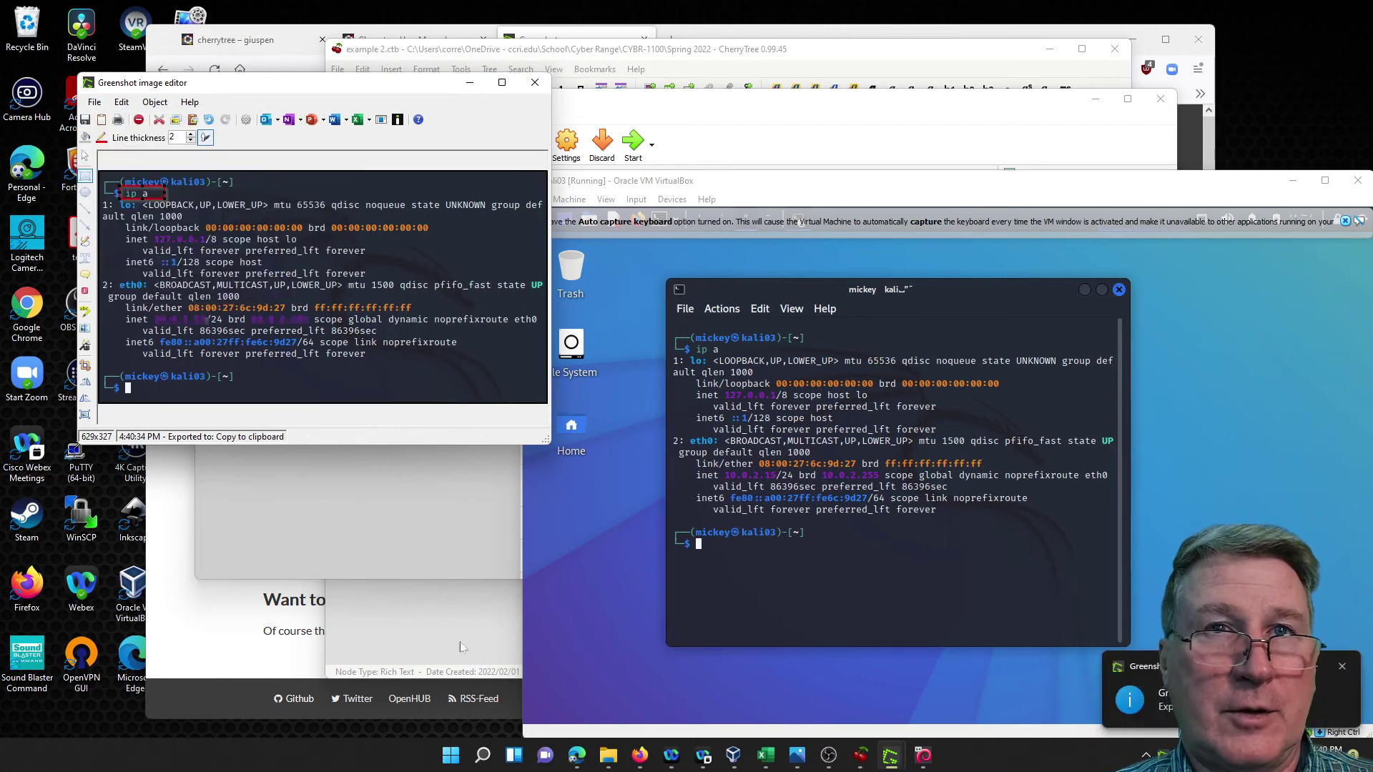
# Below 'Details on device', add the caption 'a command to find IP info on device' and paste the ip a screenshot under it
pyautogui.click(375, 529)
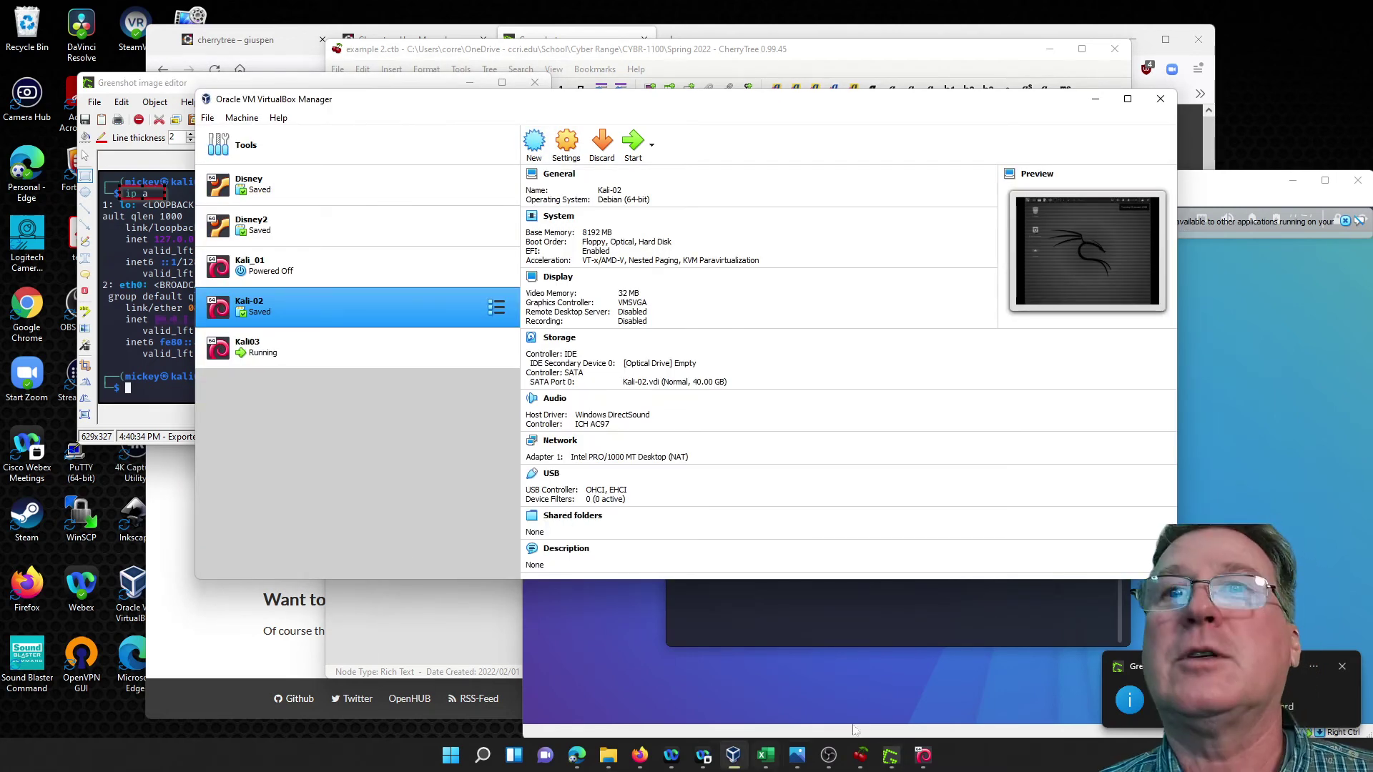
pyautogui.click(862, 756)
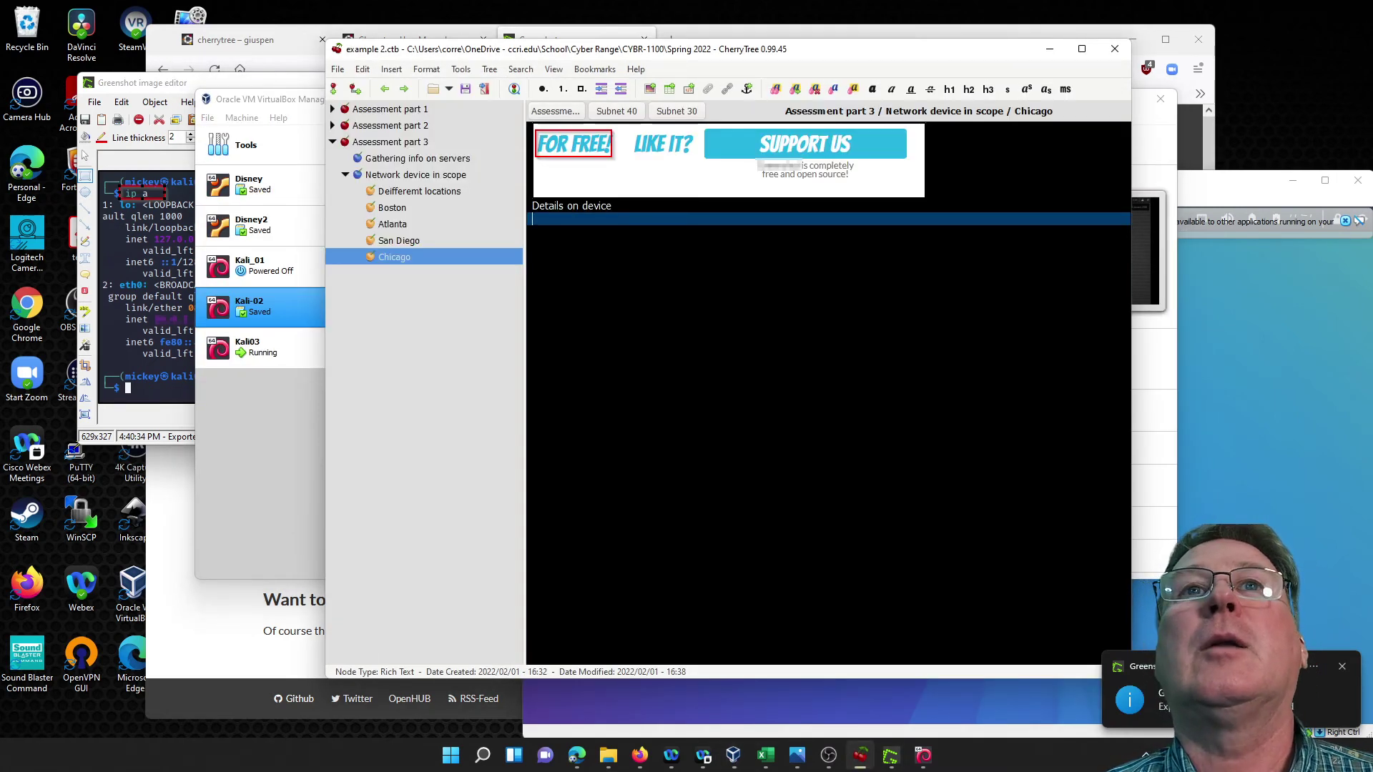
pyautogui.press('Return')
pyautogui.press('Return')
pyautogui.press('Return')
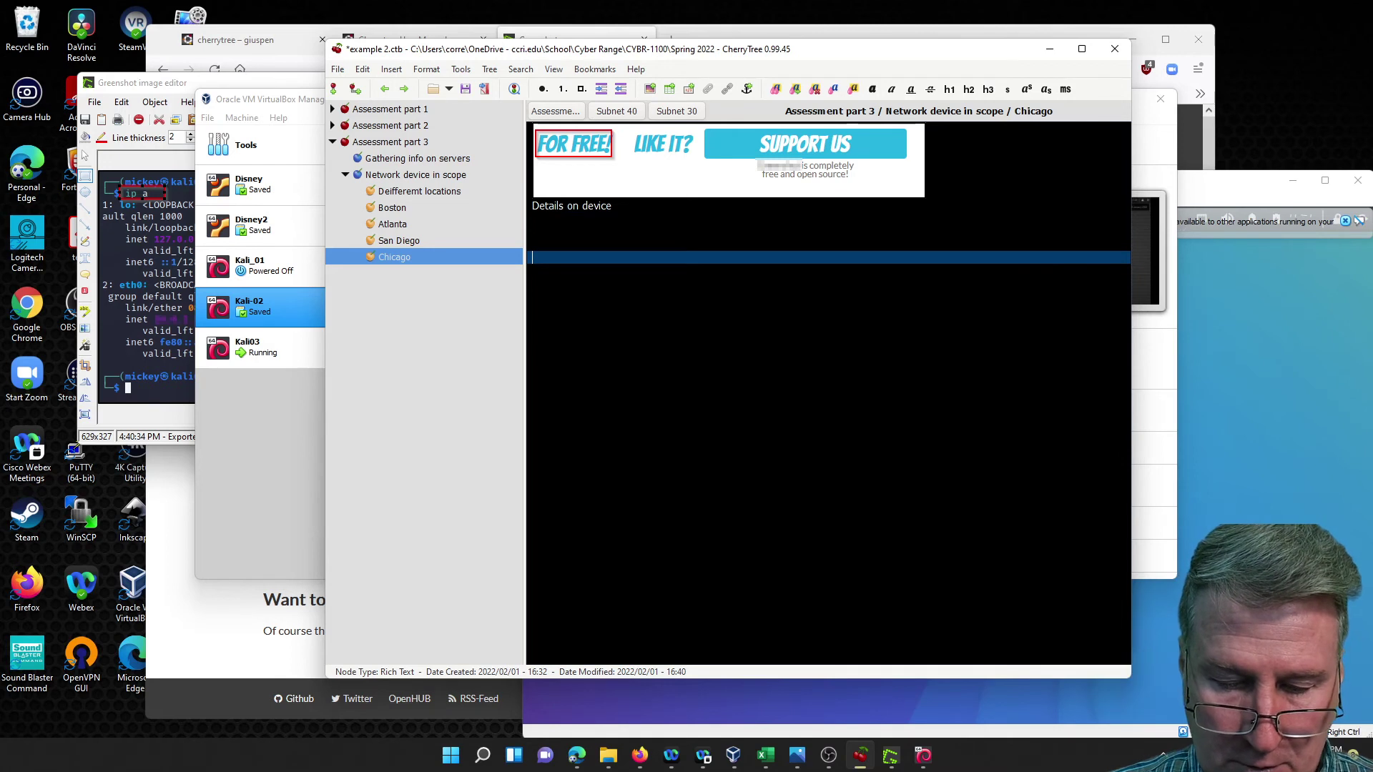
pyautogui.write('a com')
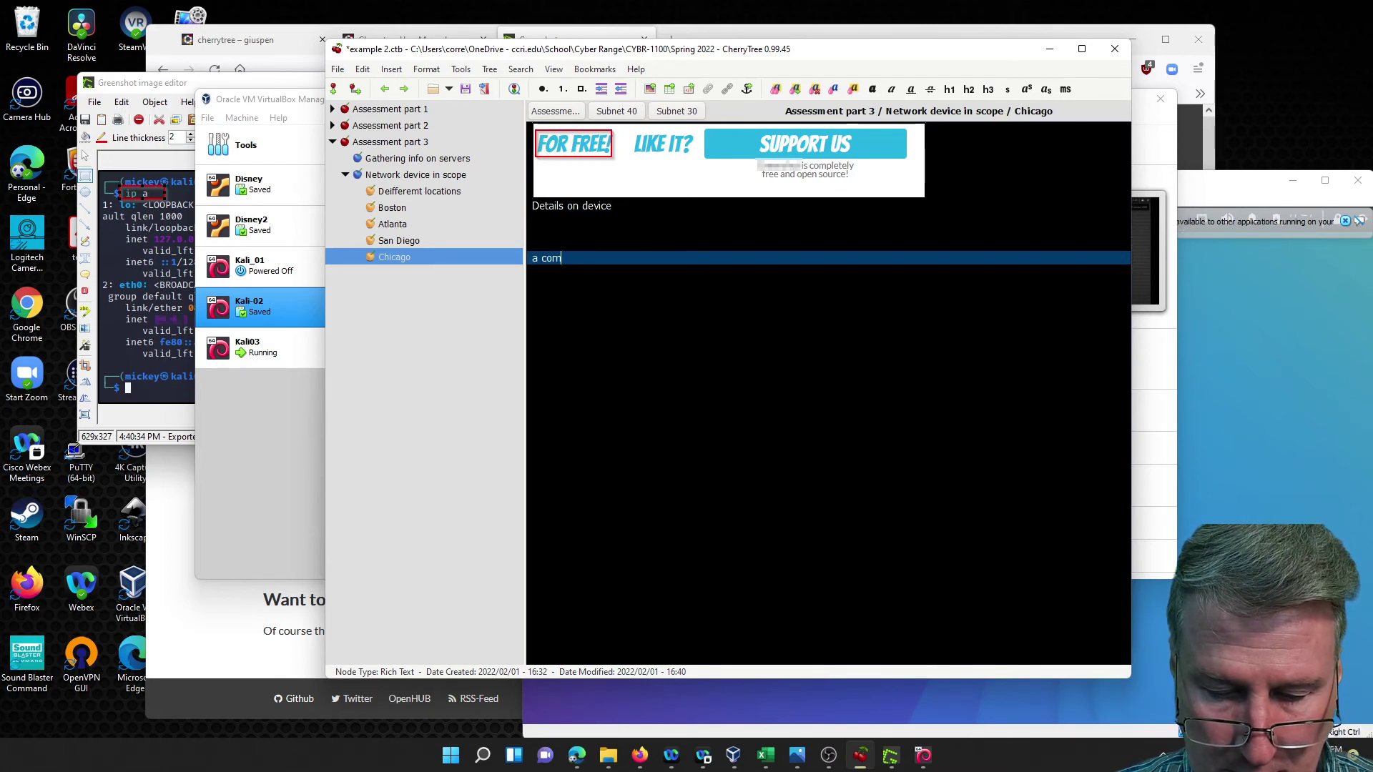
pyautogui.write('mand to find IP info')
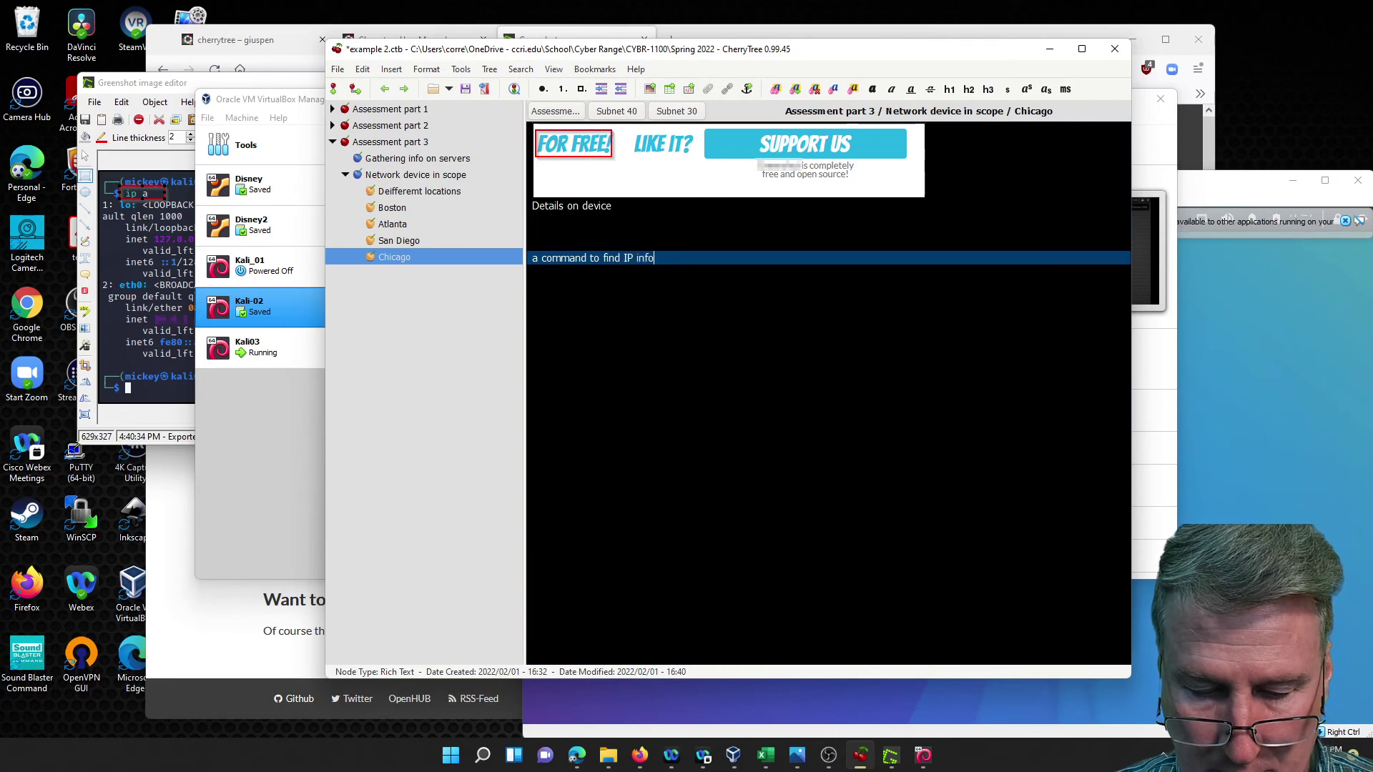
pyautogui.write(' on dev')
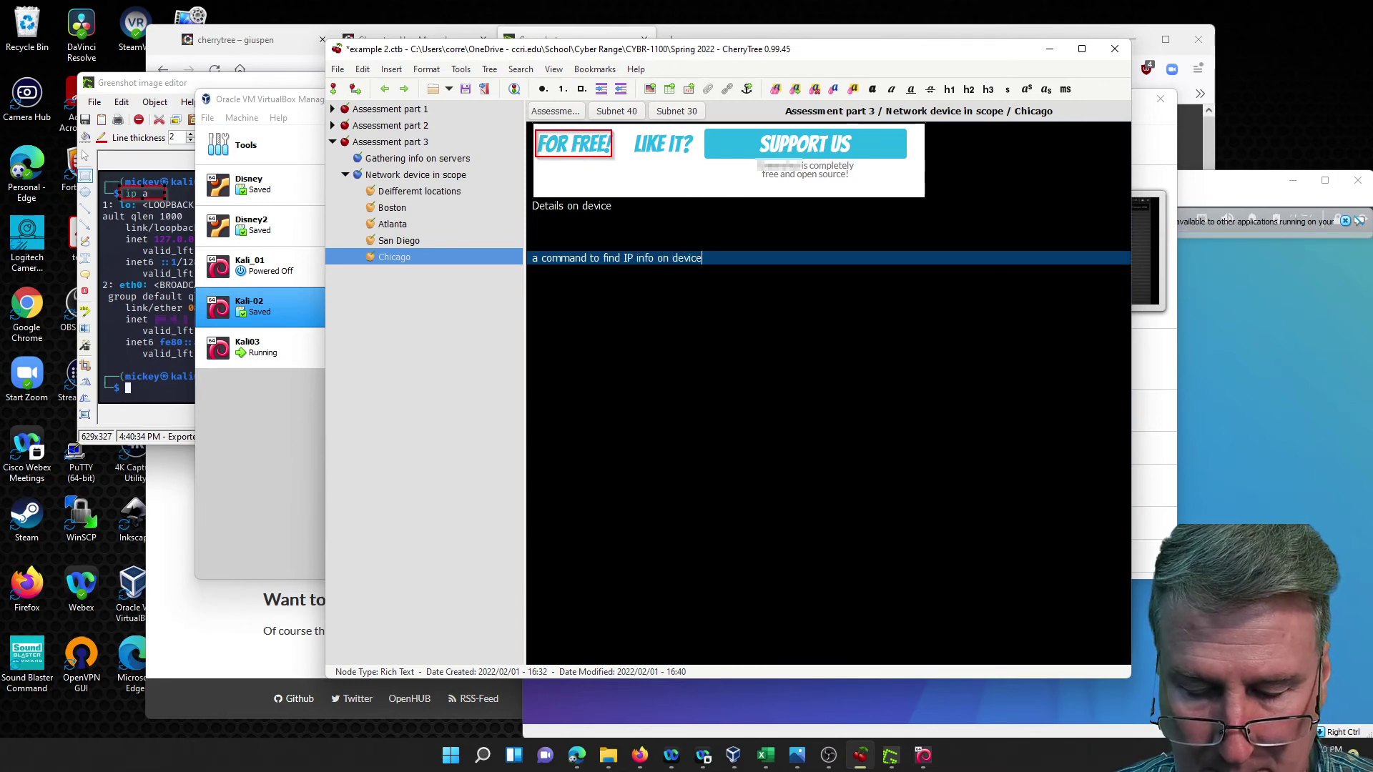
pyautogui.write('ice')
pyautogui.press('Return')
pyautogui.hotkey('ctrl', 'v')
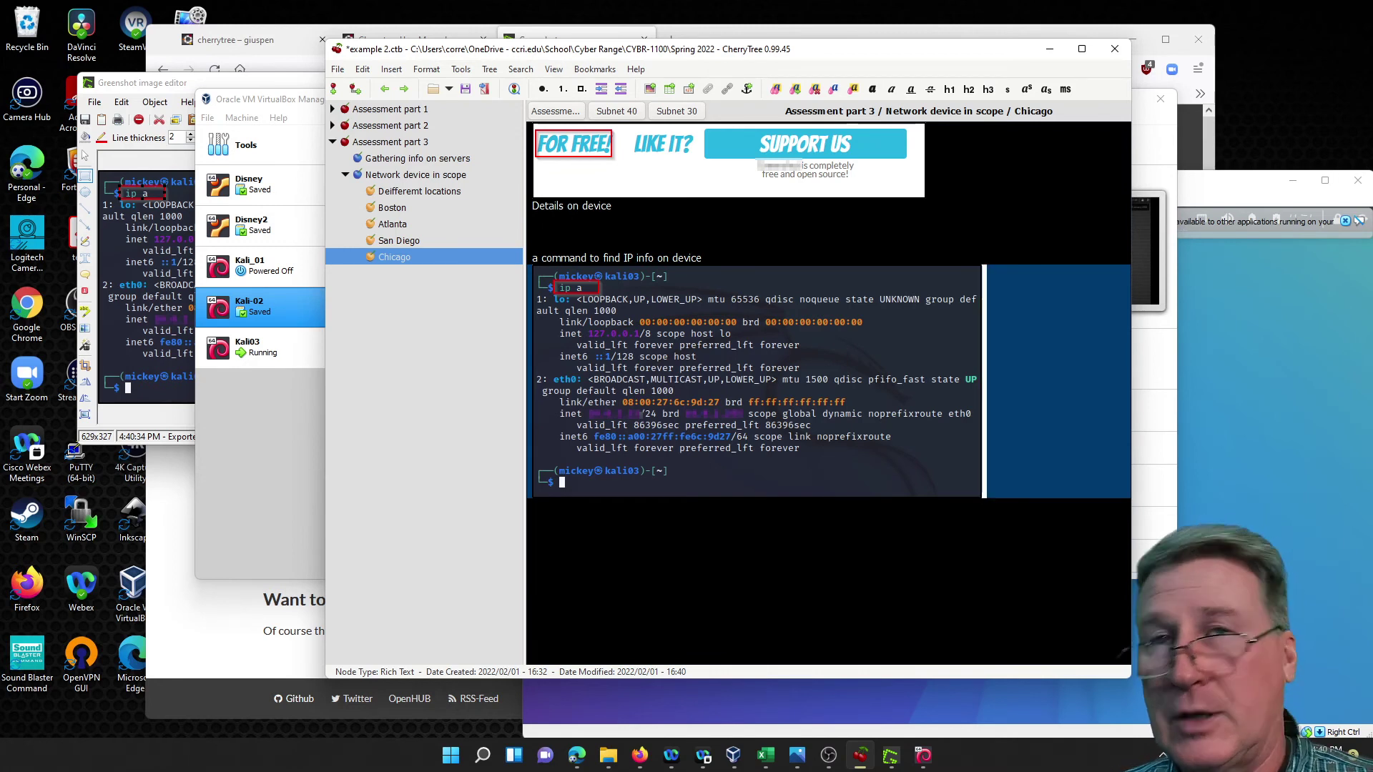
pyautogui.press('Return')
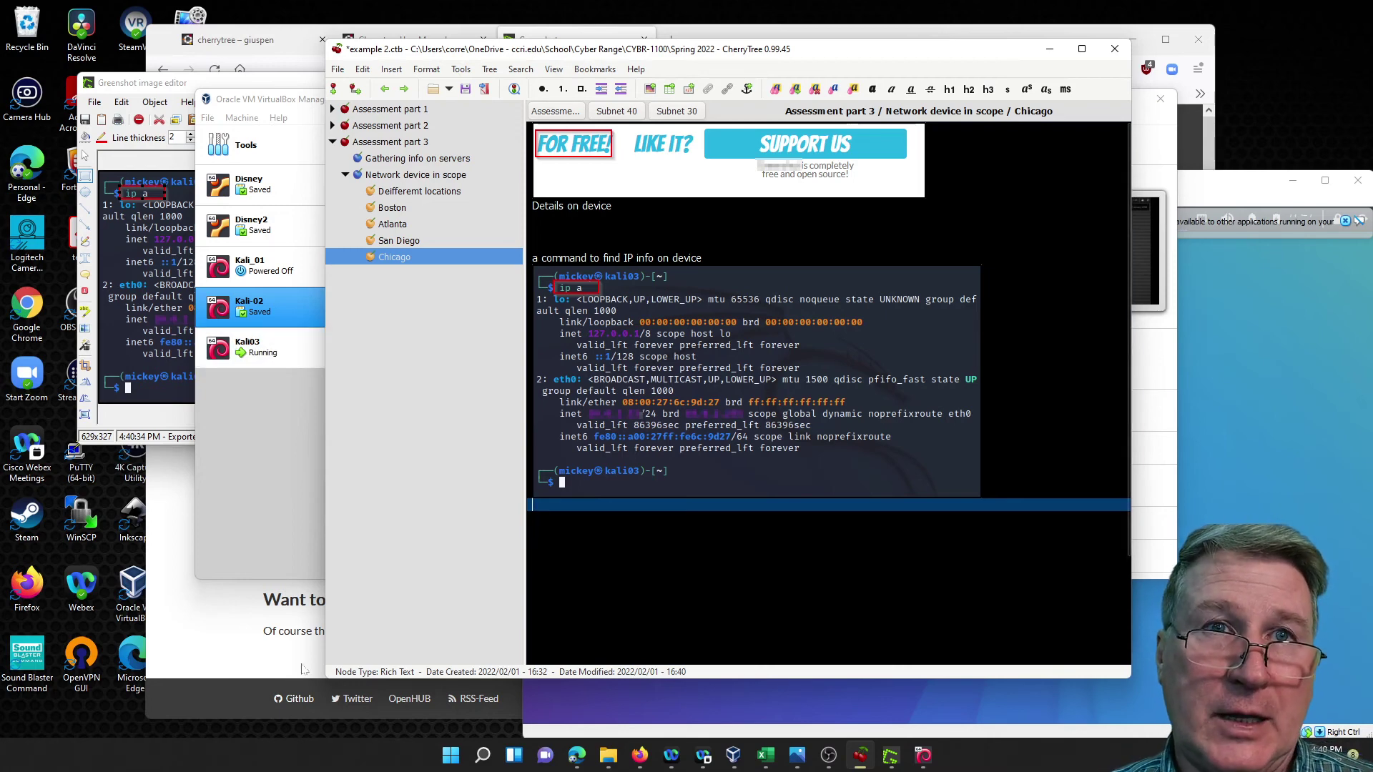
# Switch to the Kali03 virtual machine's terminal
pyautogui.click(922, 756)
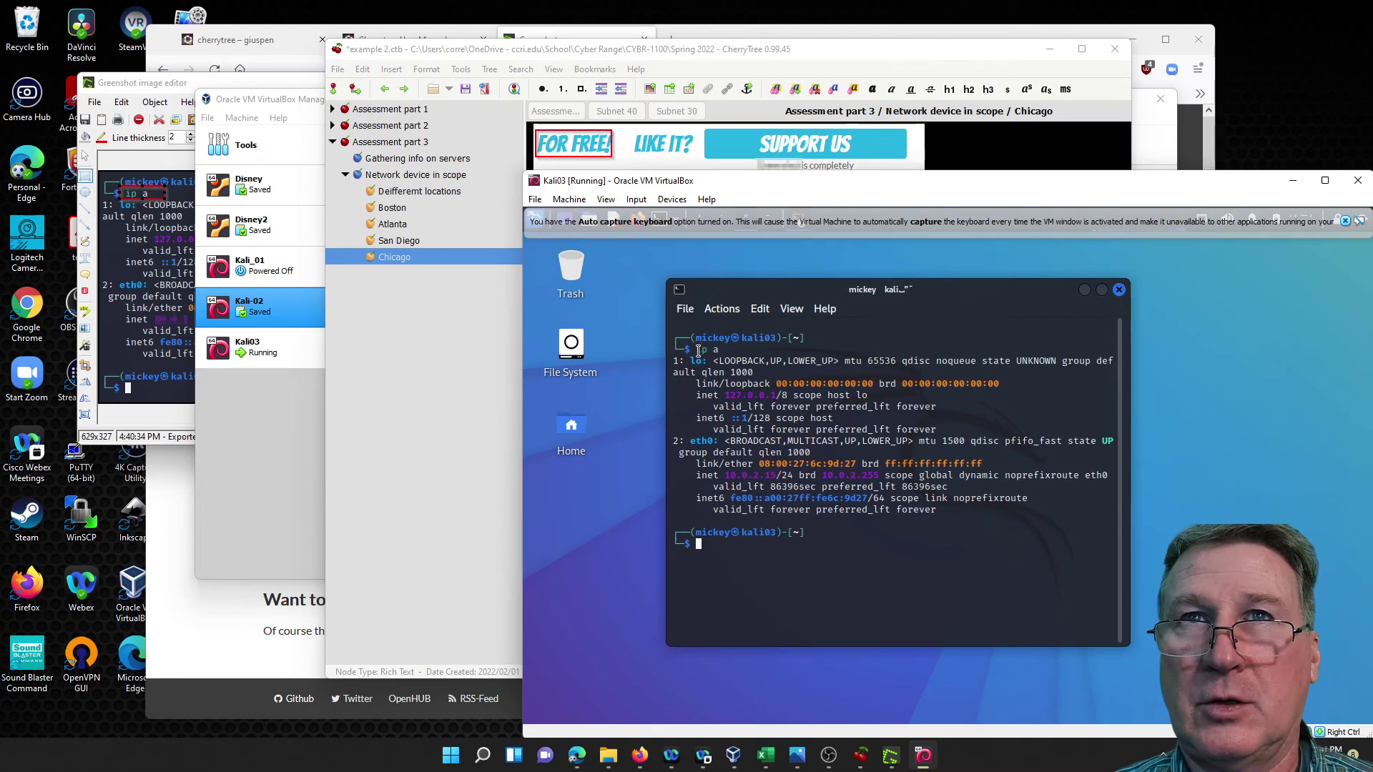
# Copy the ip a output text from the Kali03 terminal
pyautogui.moveTo(698, 350); pyautogui.dragTo(959, 510)
pyautogui.rightClick(931, 507)
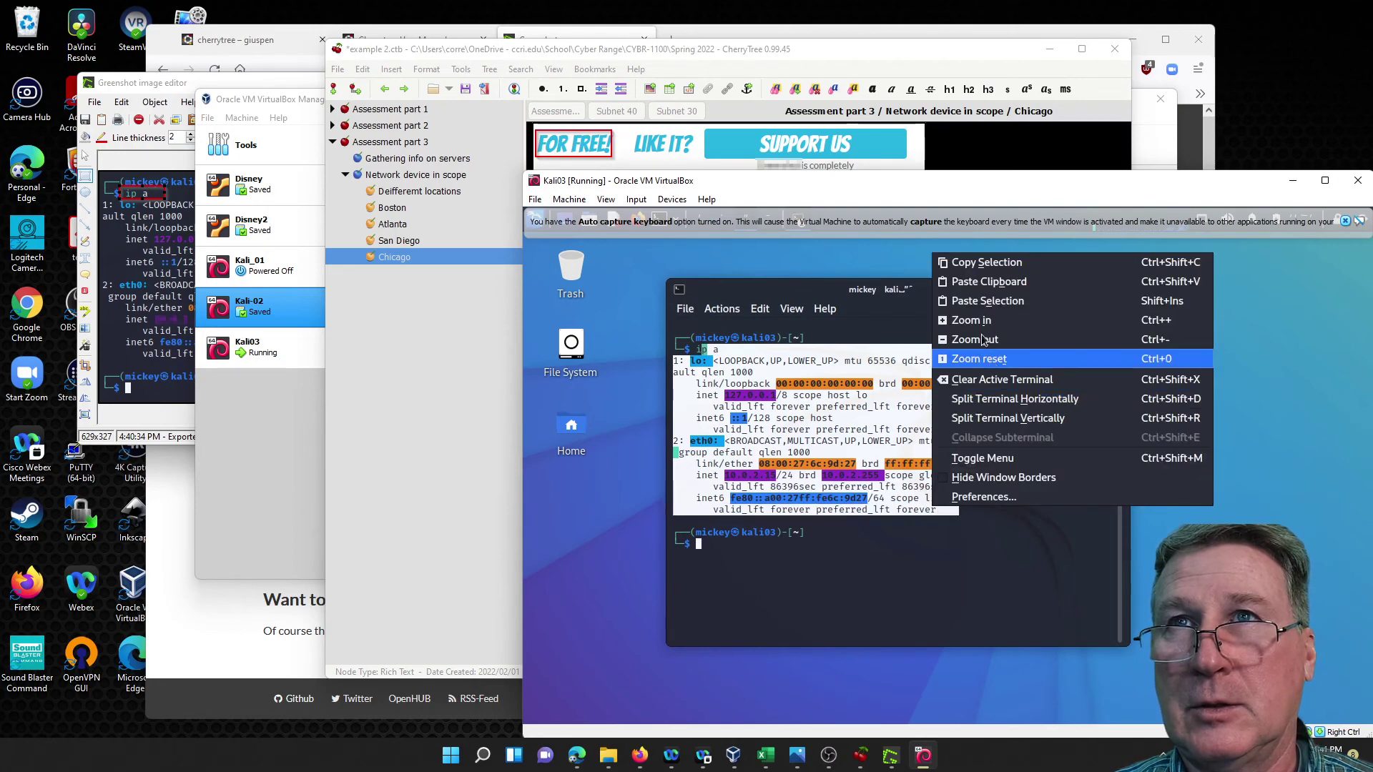
pyautogui.click(974, 263)
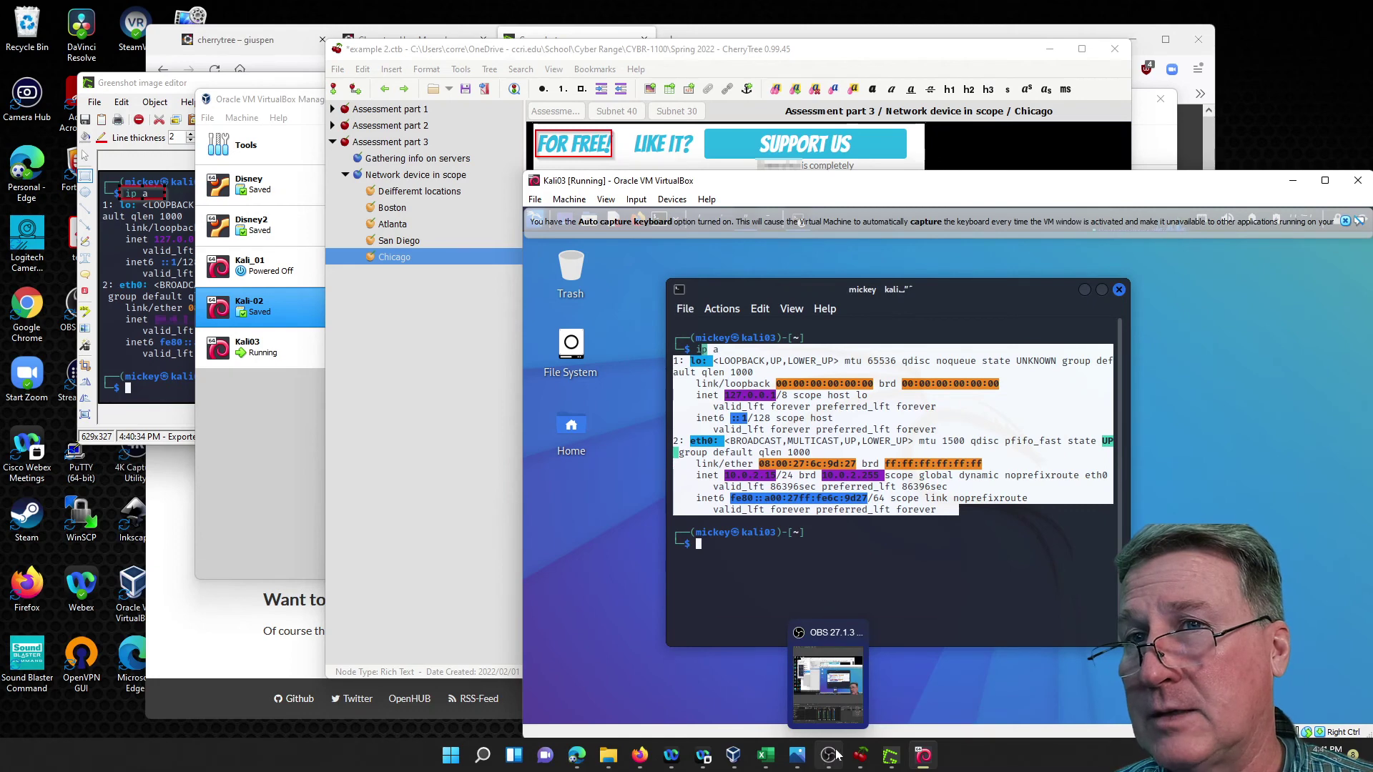
# Paste the output as plain text below the screenshot in Chicago and save example 2.ctb
pyautogui.click(858, 757)
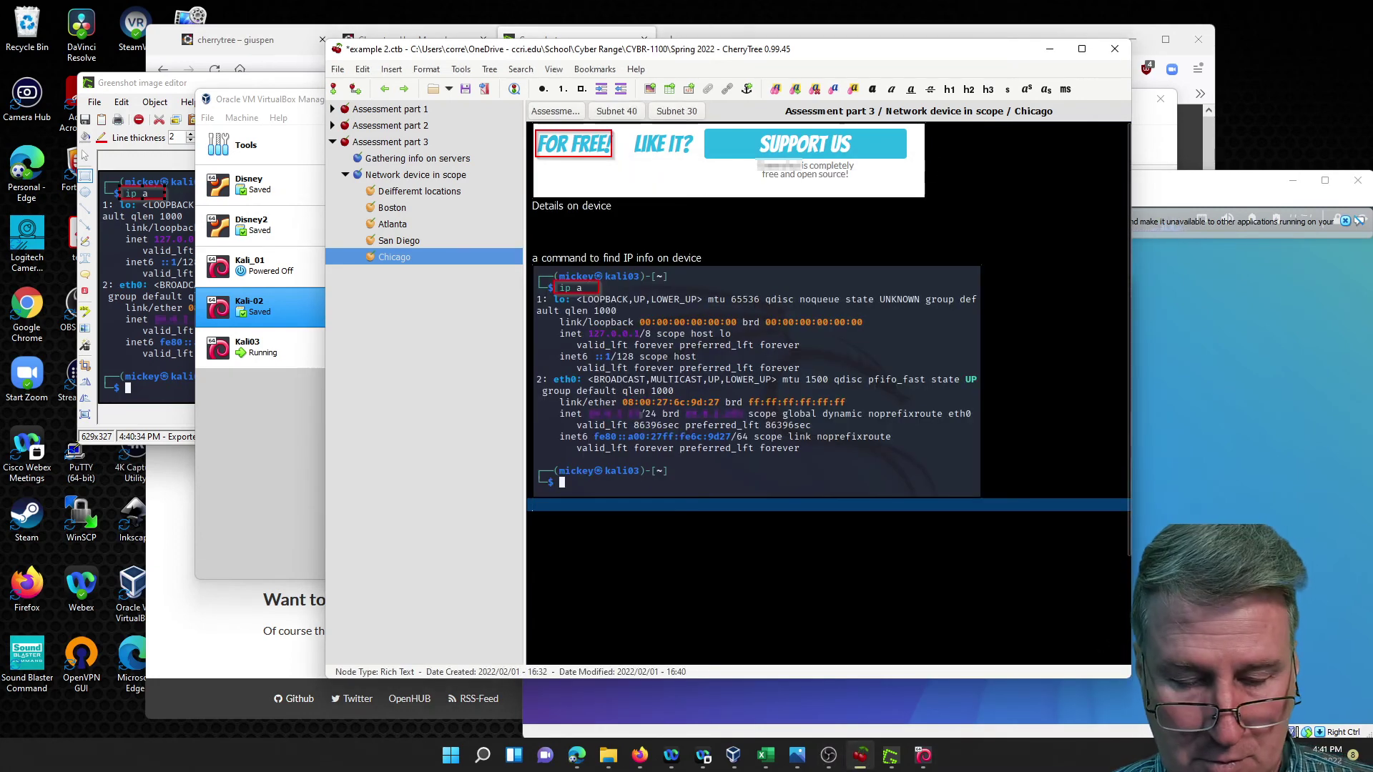
pyautogui.hotkey('ctrl', 'v')
pyautogui.scroll(2, 828, 394)
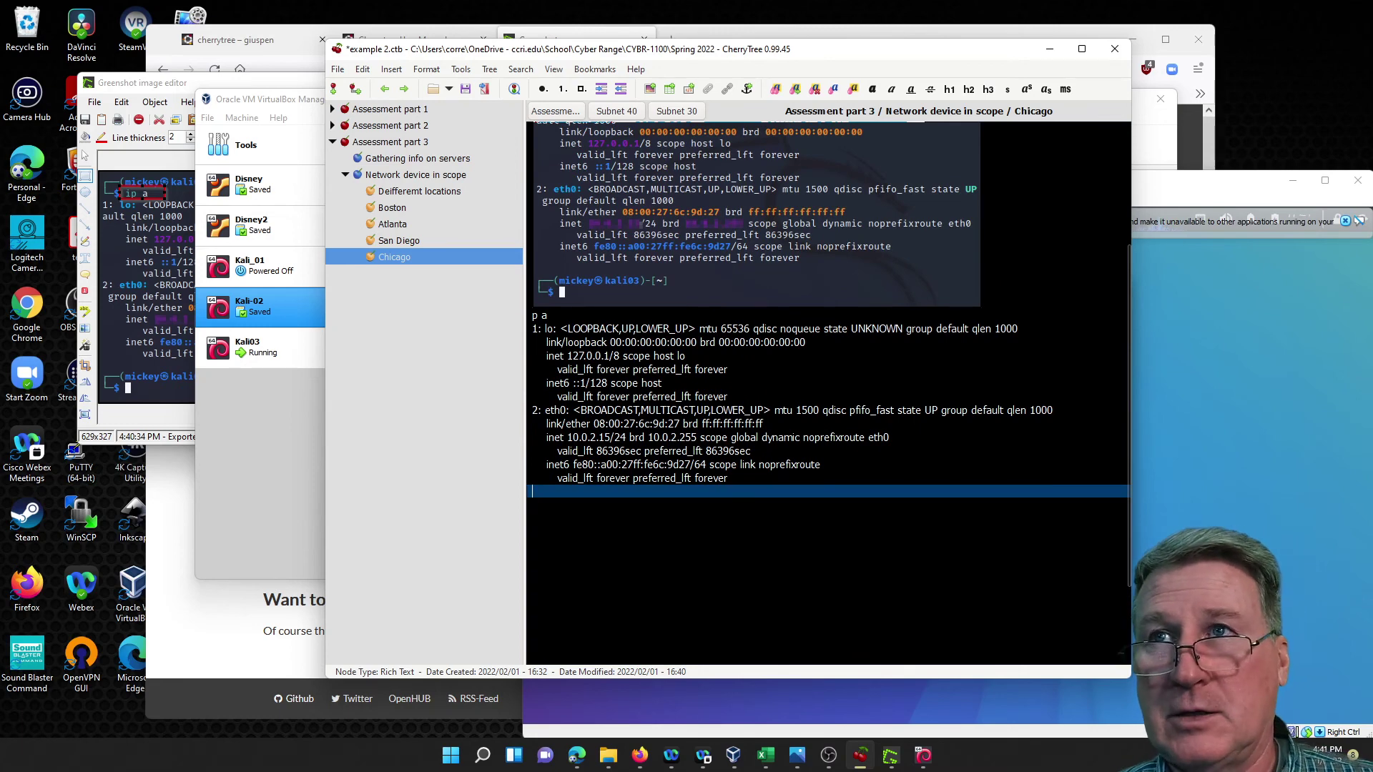
pyautogui.hotkey('alt', 'Tab')
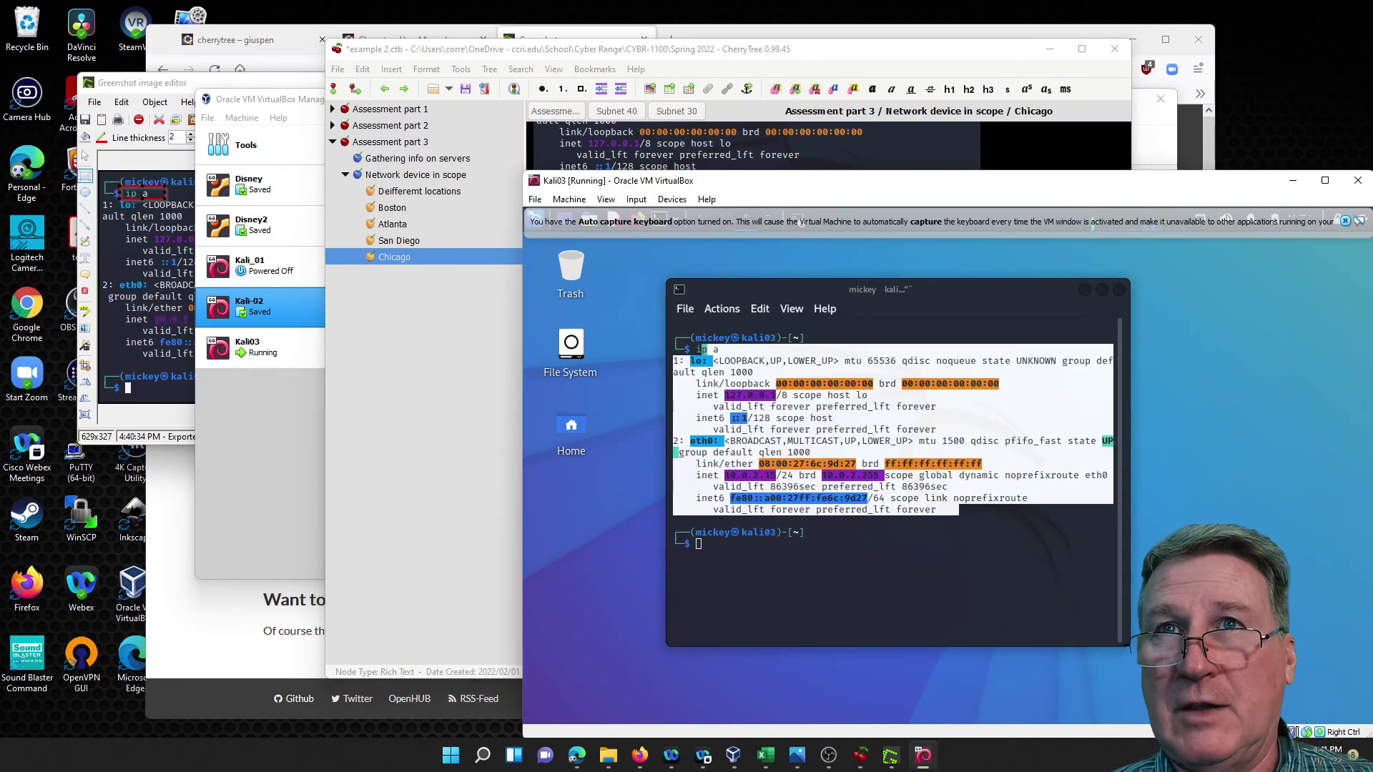
pyautogui.click(398, 562)
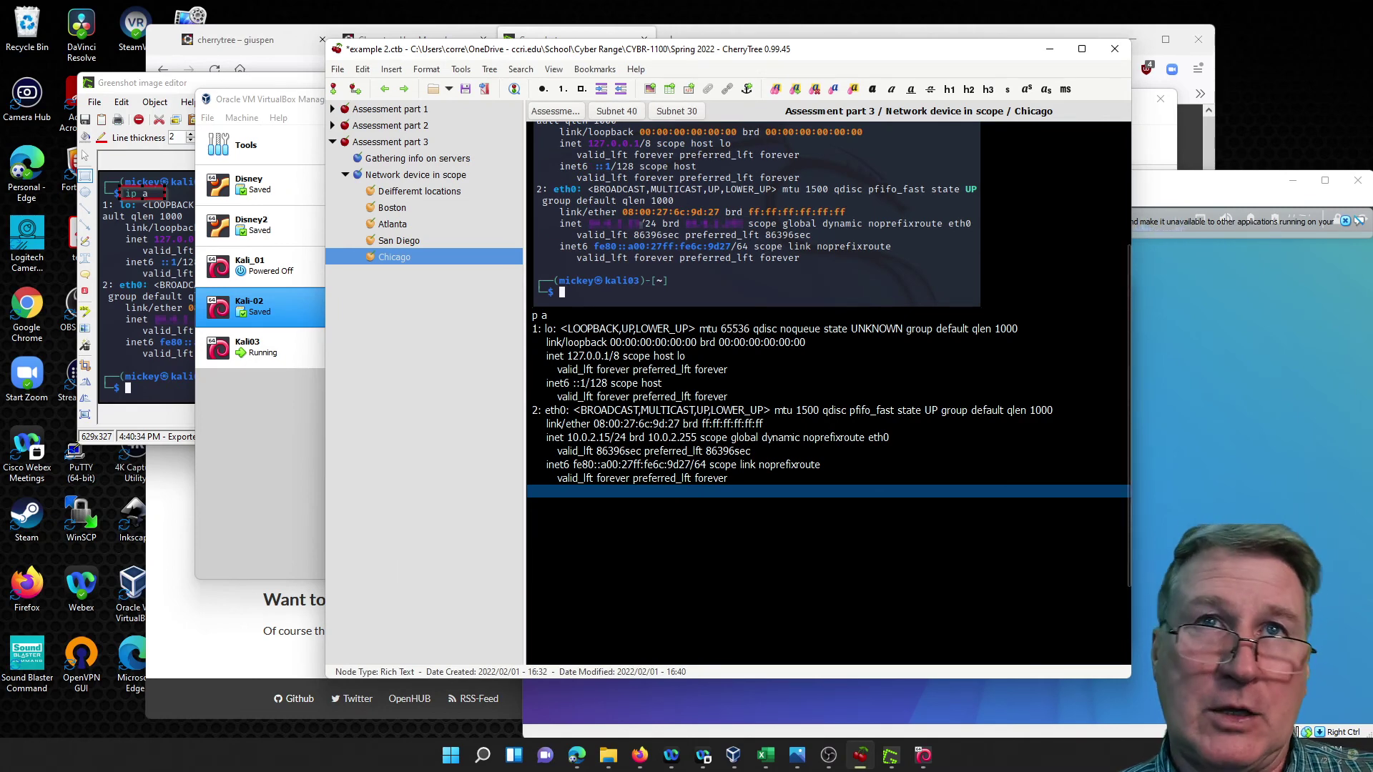
pyautogui.hotkey('ctrl', 's')
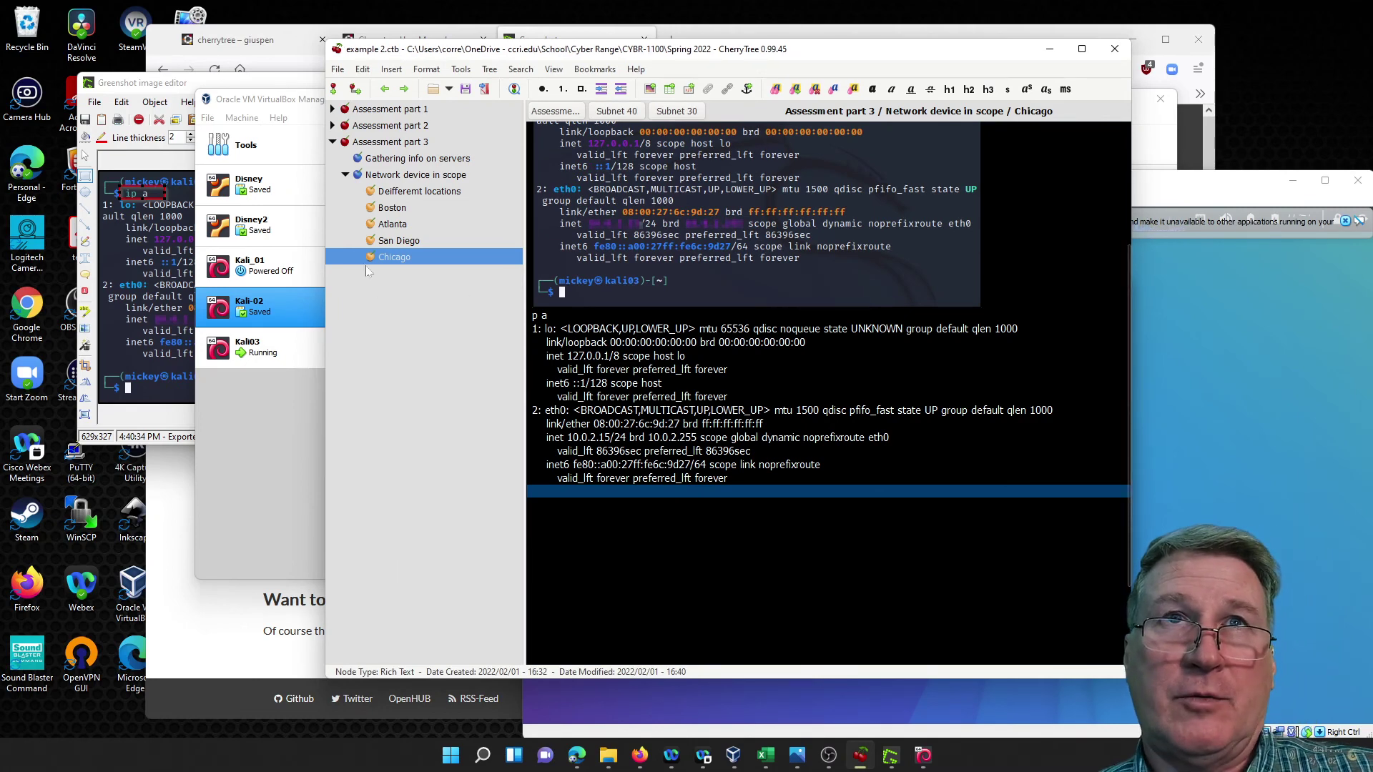
# Export the Chicago node with its subnodes to a PDF on the Desktop
pyautogui.rightClick(386, 263)
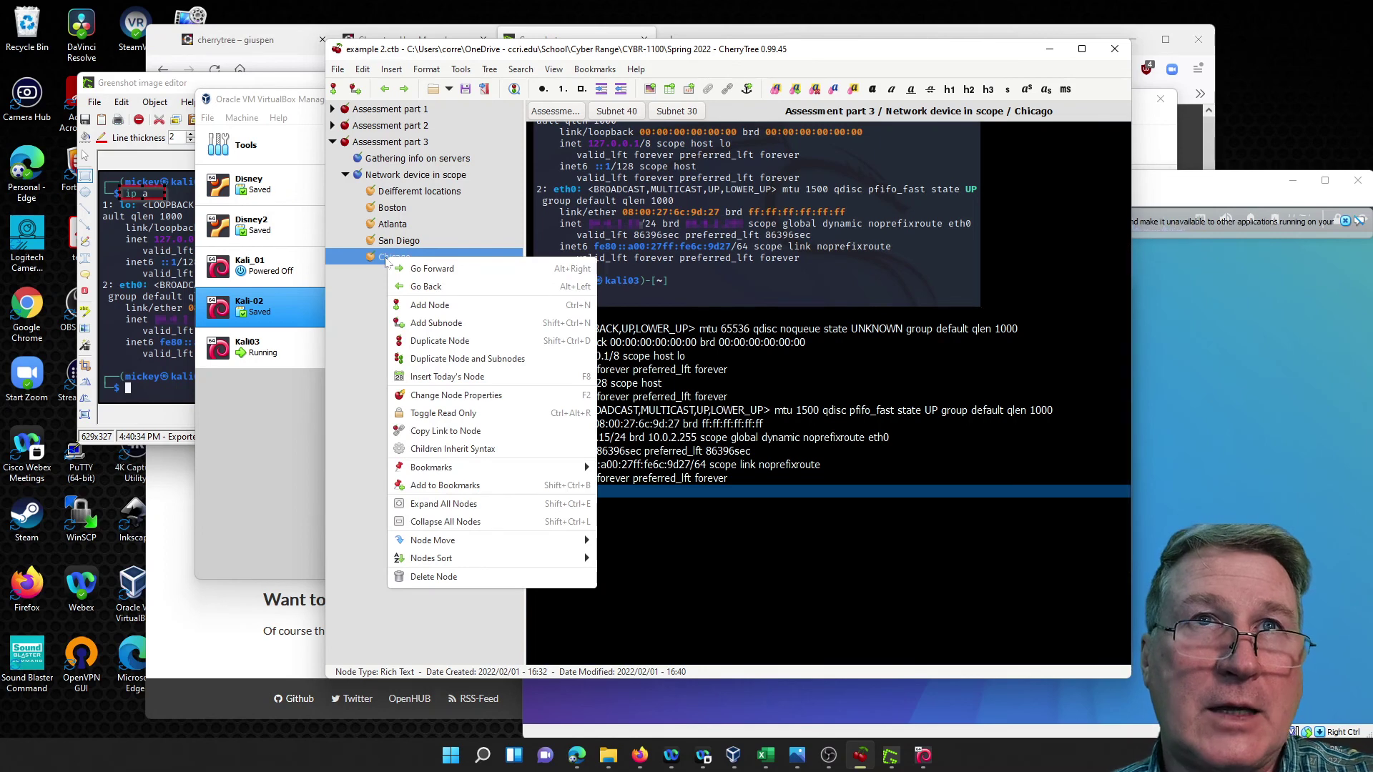
pyautogui.click(343, 333)
pyautogui.click(338, 69)
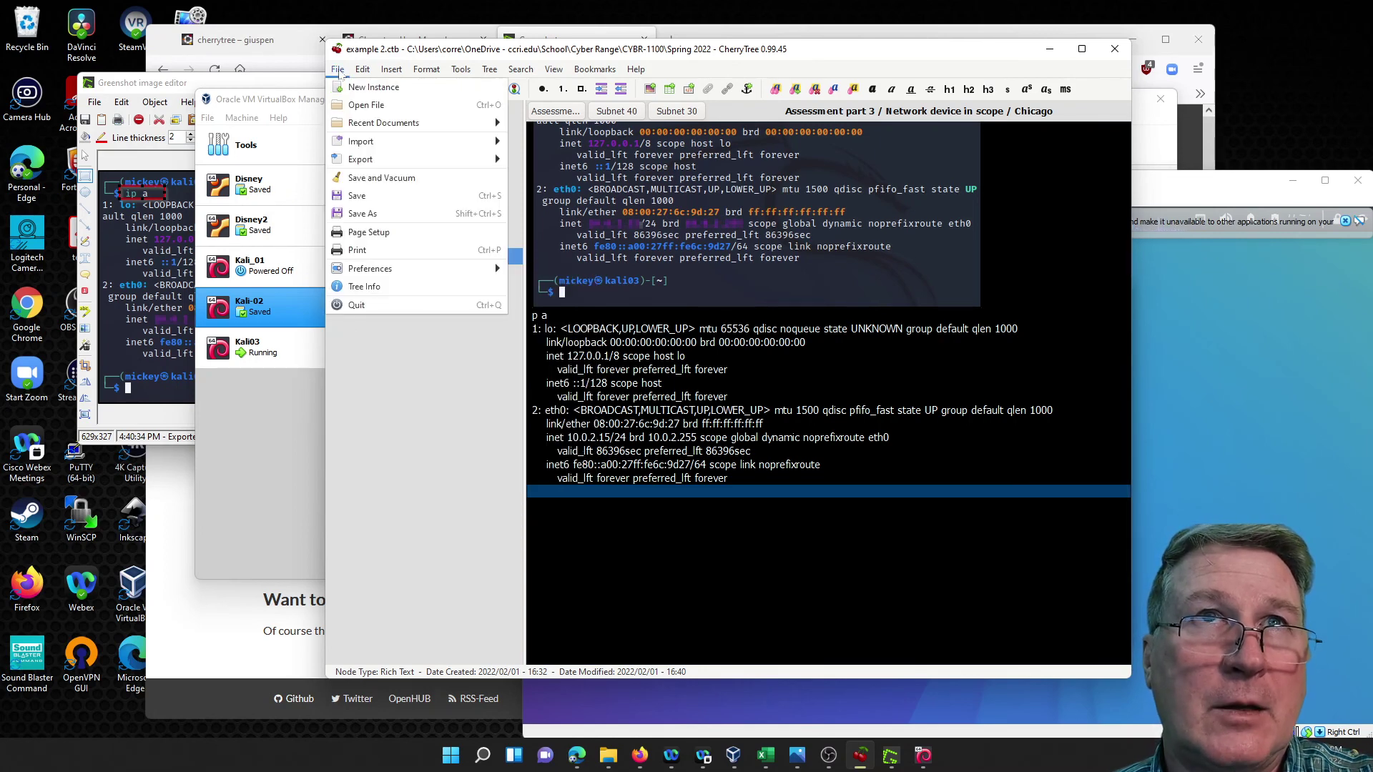
pyautogui.moveTo(366, 159)
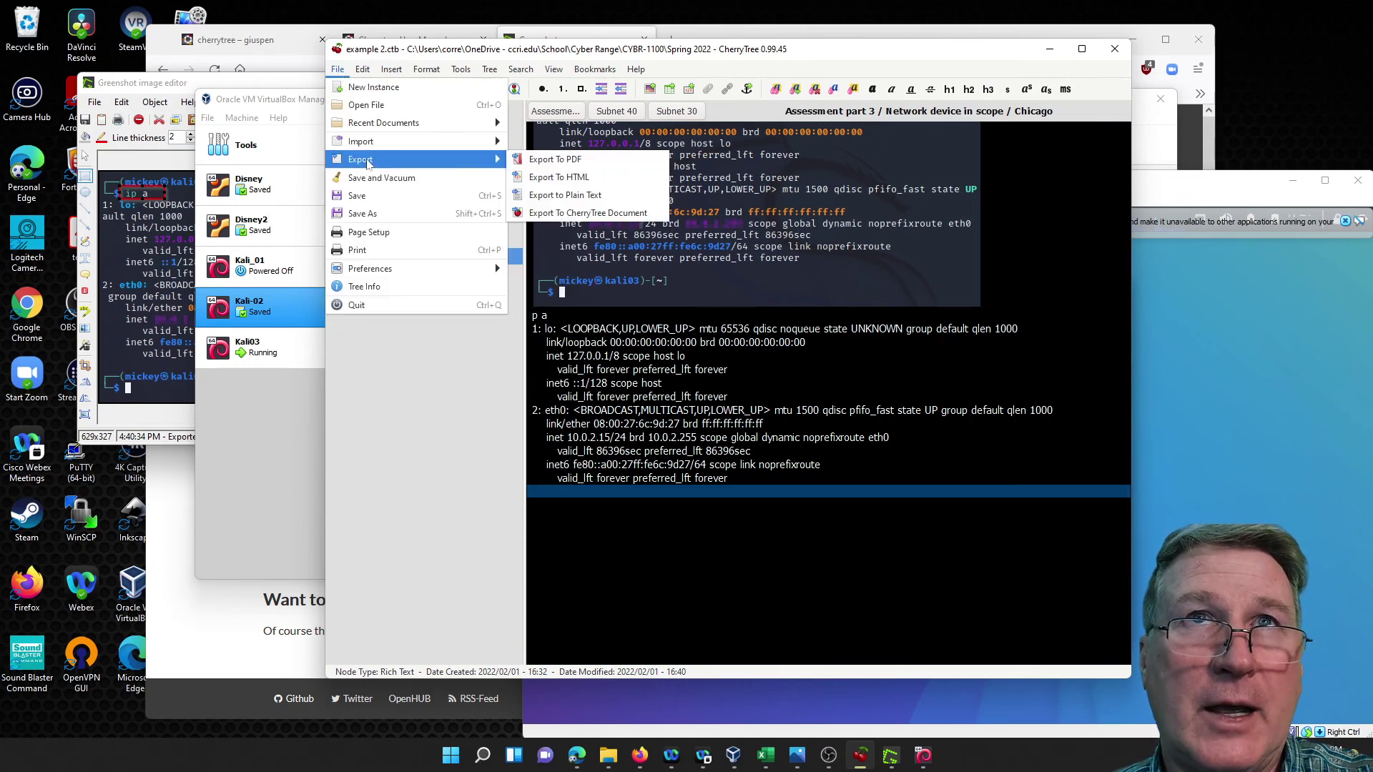
pyautogui.click(559, 160)
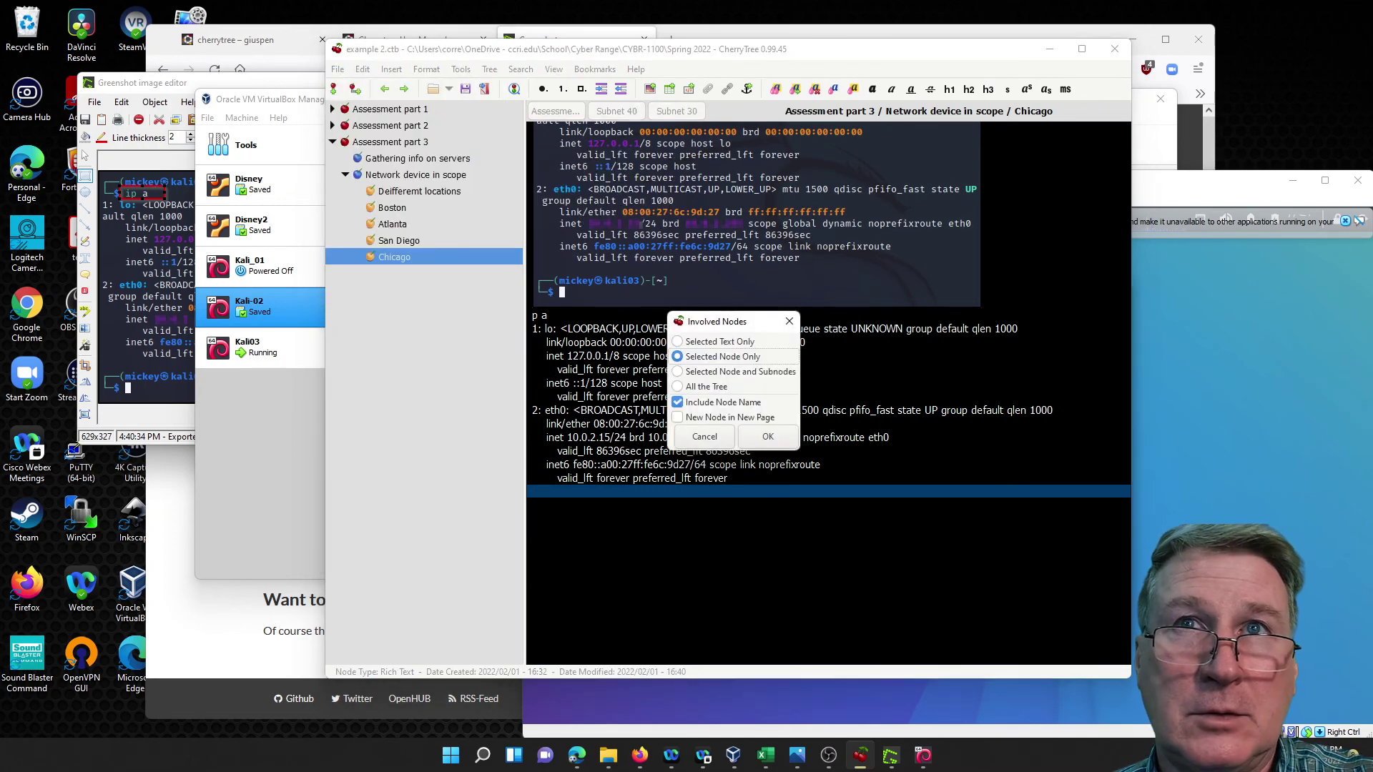
pyautogui.click(704, 373)
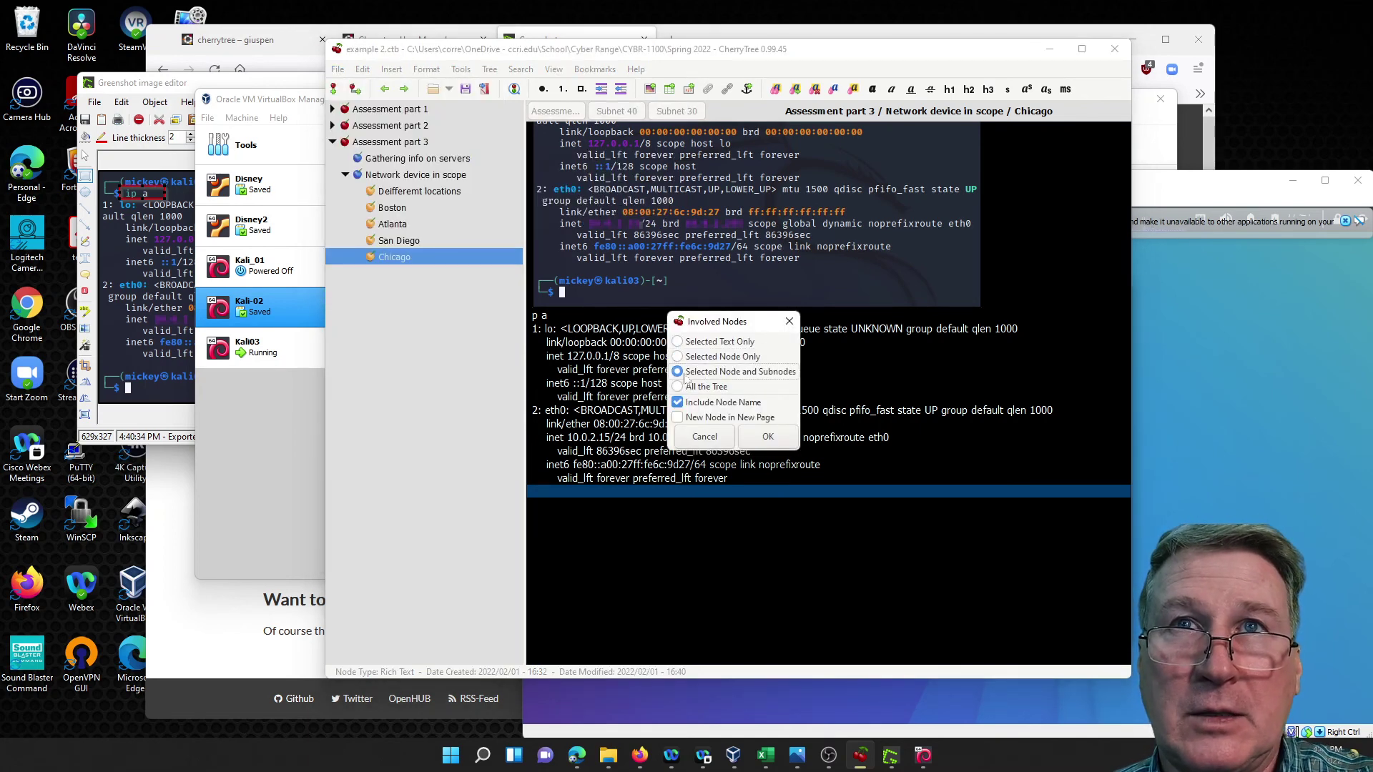
pyautogui.click(769, 438)
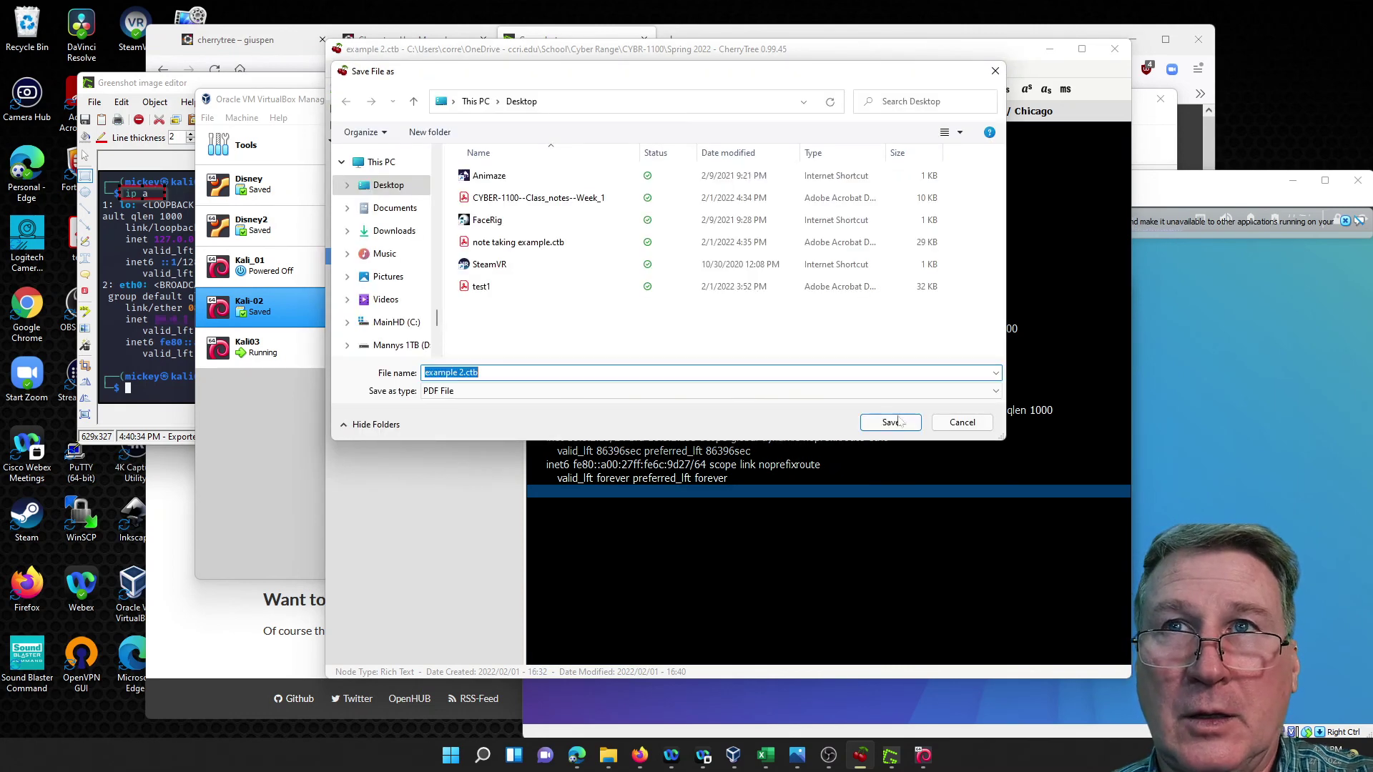
pyautogui.click(900, 423)
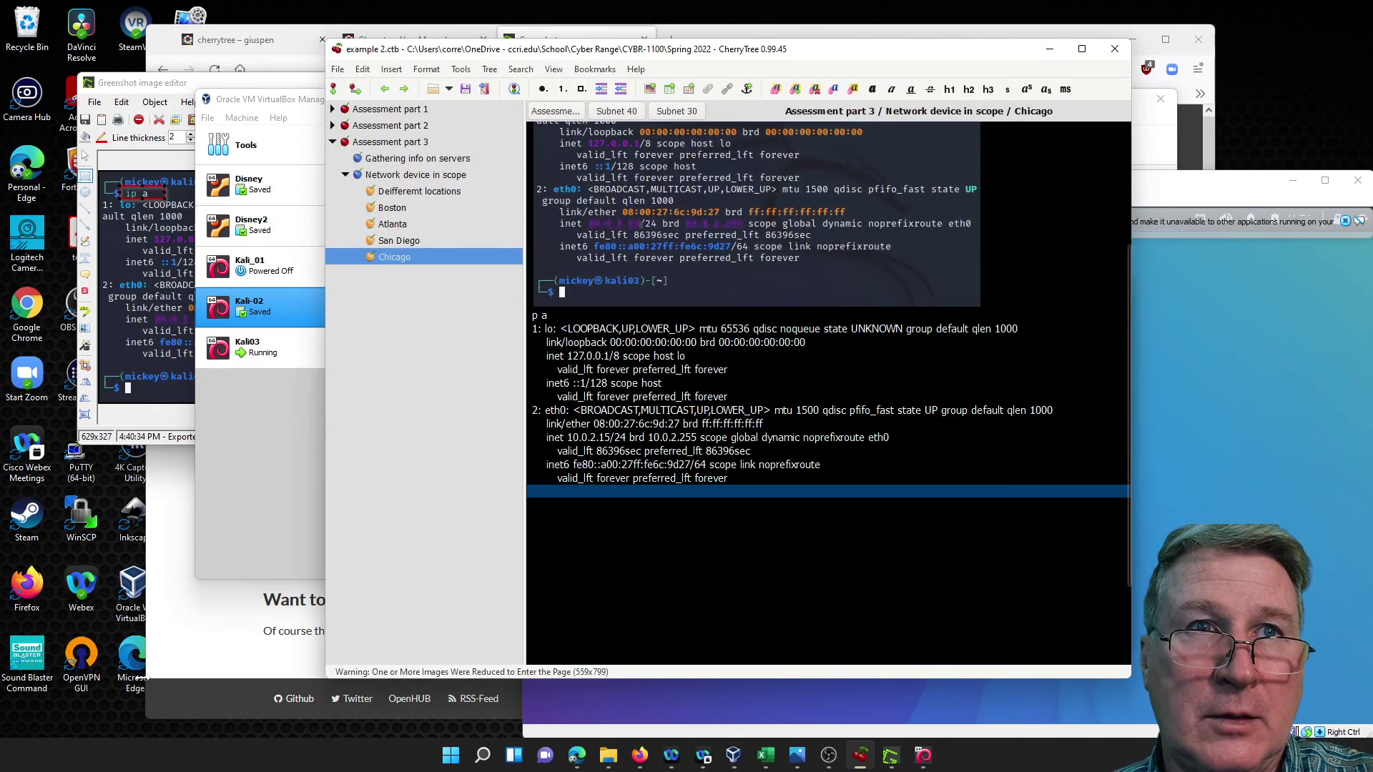
# Minimize the browser and close both open Greenshot editor windows
pyautogui.click(207, 696)
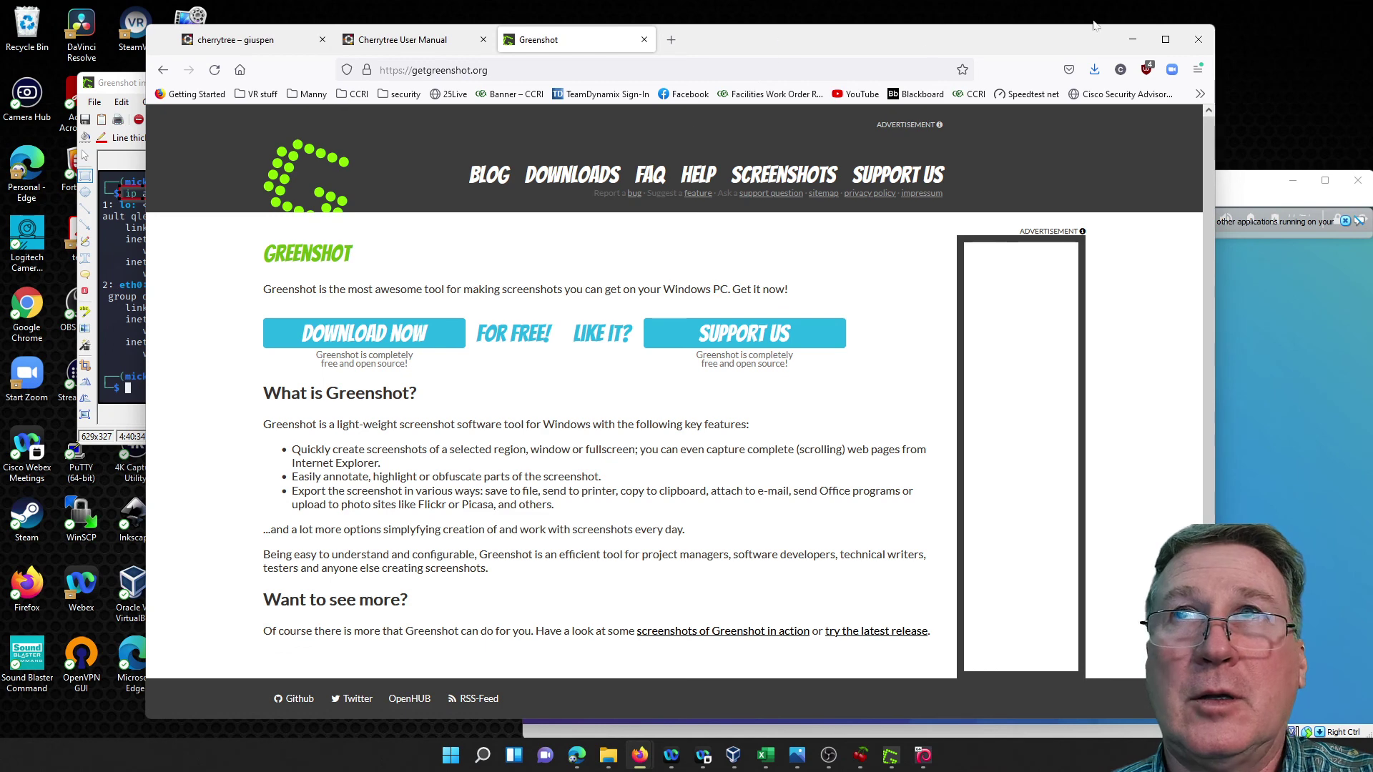
pyautogui.click(1130, 41)
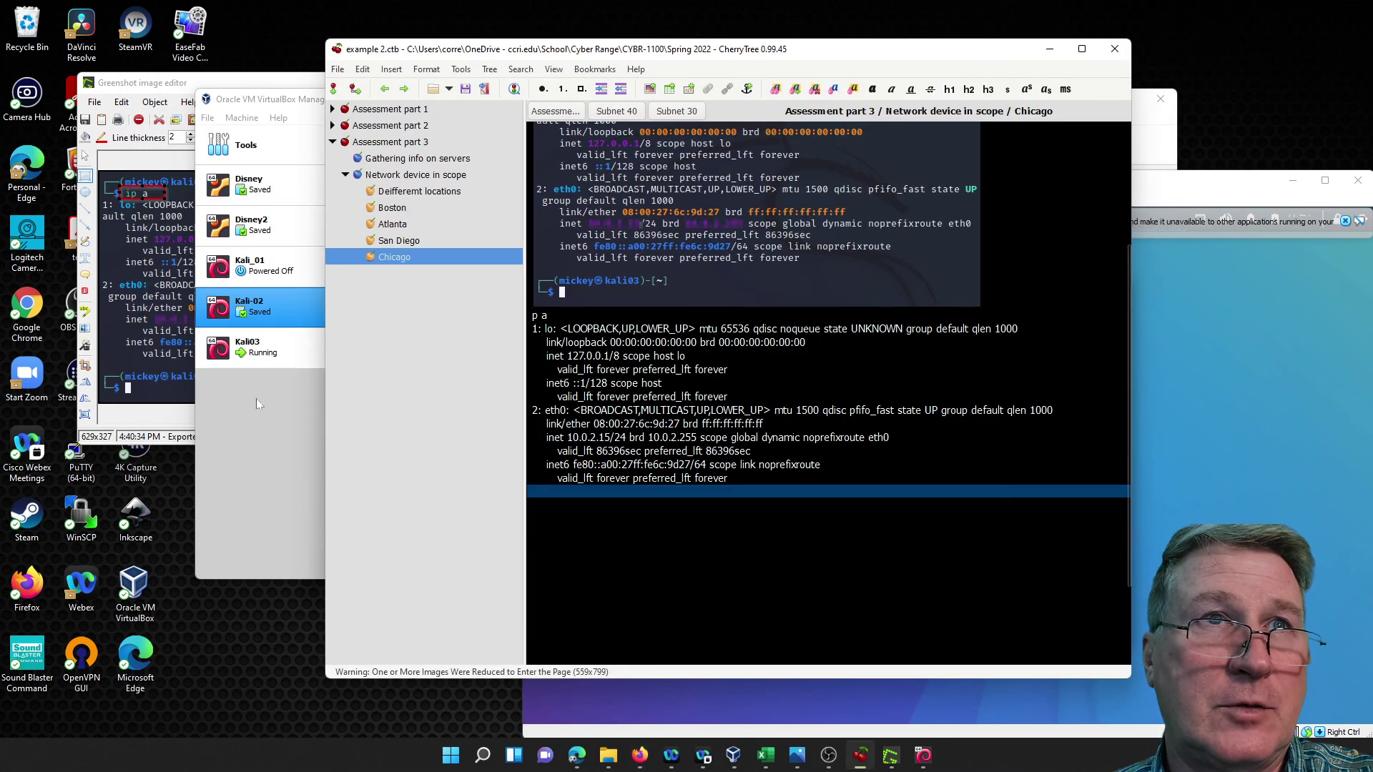
pyautogui.click(206, 86)
pyautogui.click(537, 82)
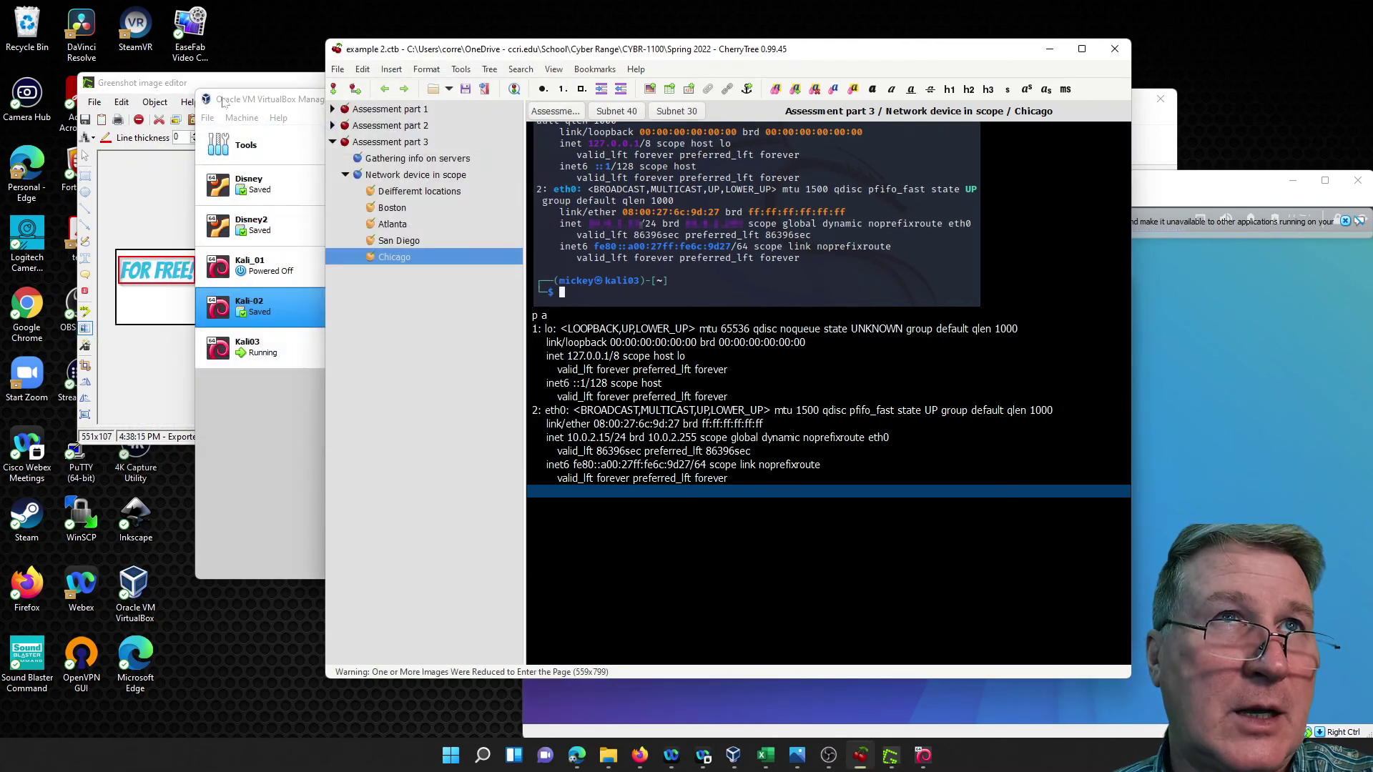
pyautogui.click(228, 86)
pyautogui.click(512, 83)
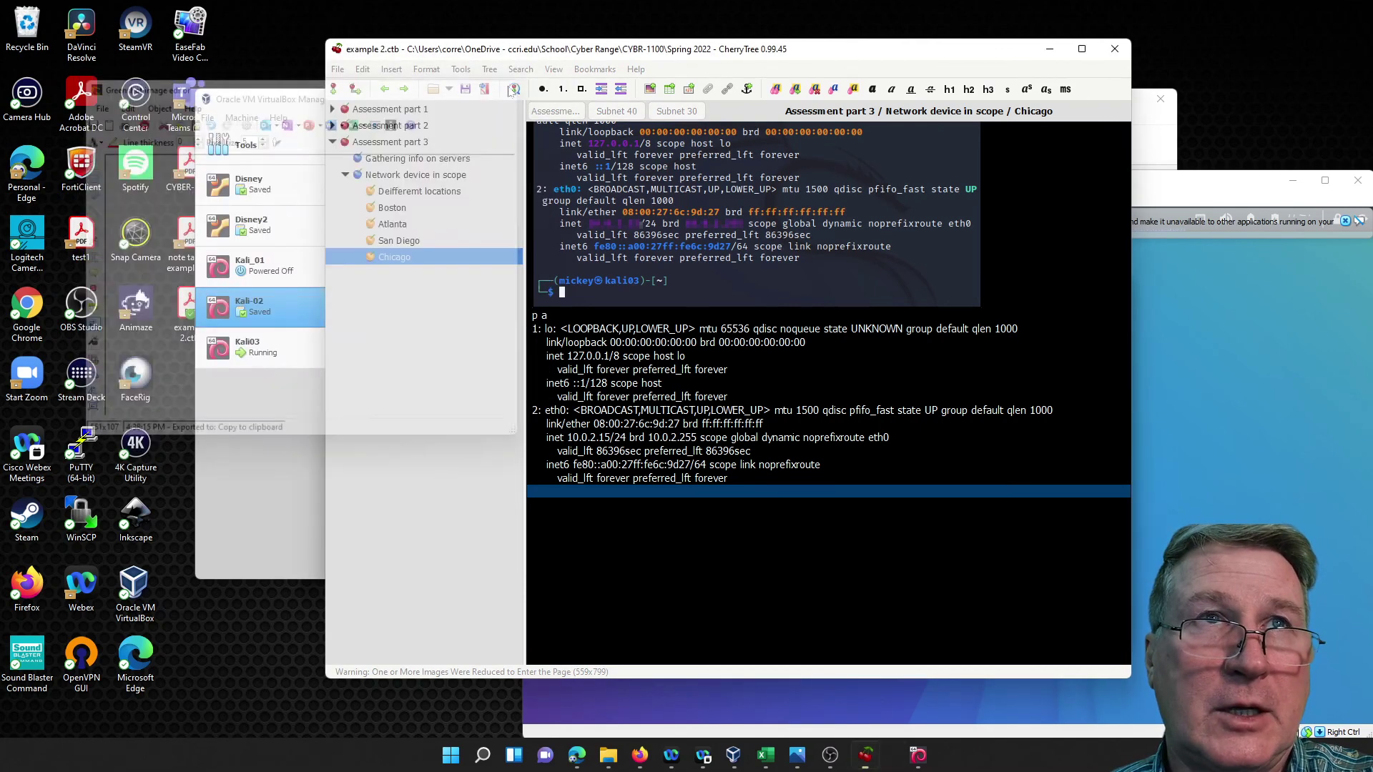
# Open example 2.ctb.pdf from the desktop and scroll through its pages in Acrobat Reader
pyautogui.click(191, 306)
pyautogui.doubleClick(190, 306)
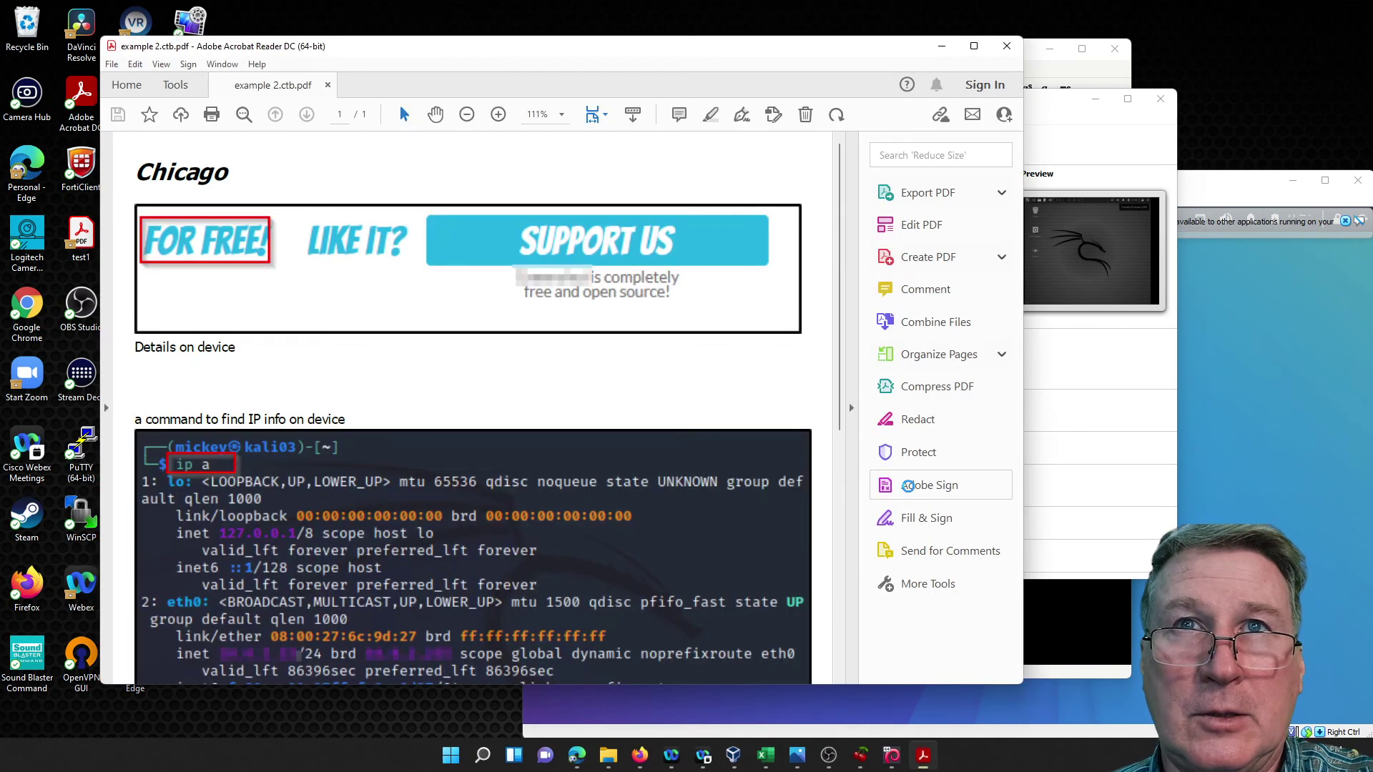
pyautogui.scroll(-8, 564, 461)
pyautogui.scroll(-3, 564, 461)
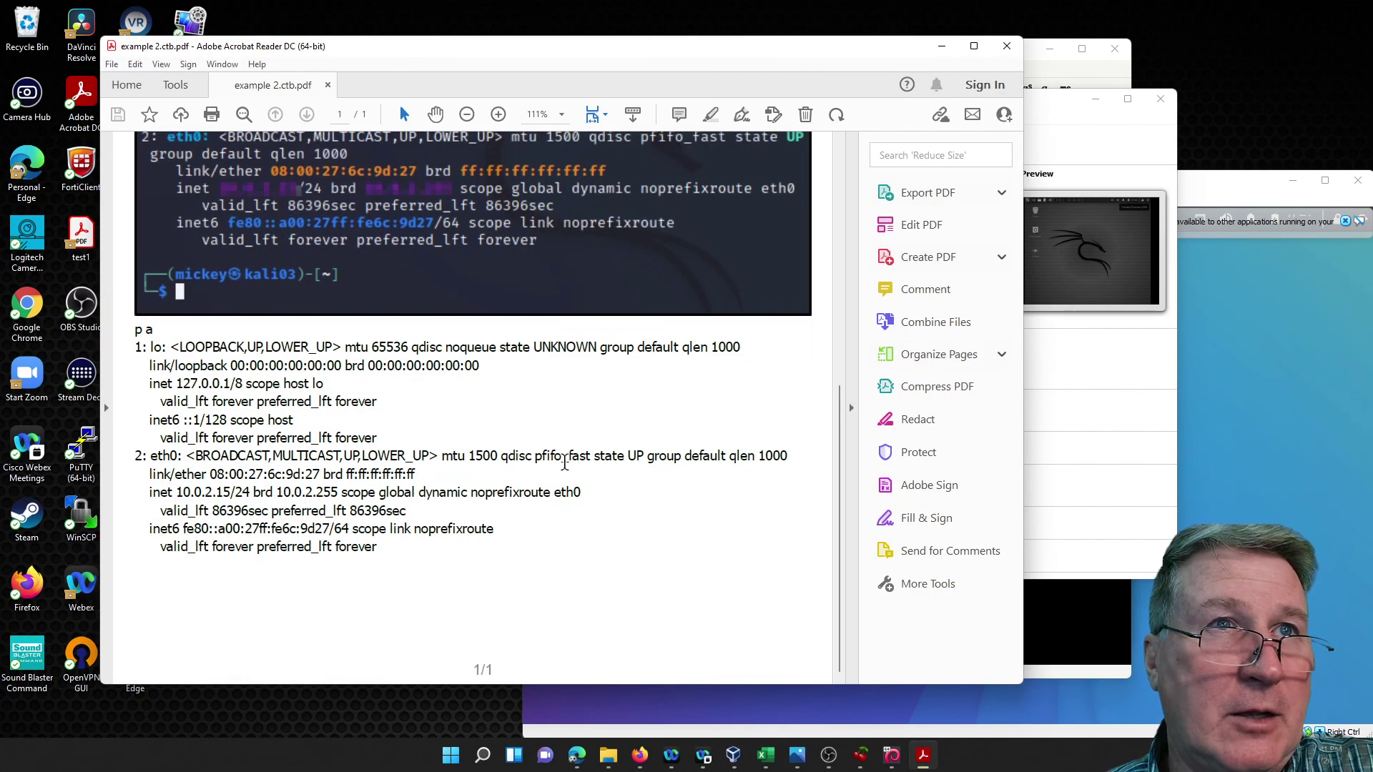
pyautogui.scroll(1, 565, 463)
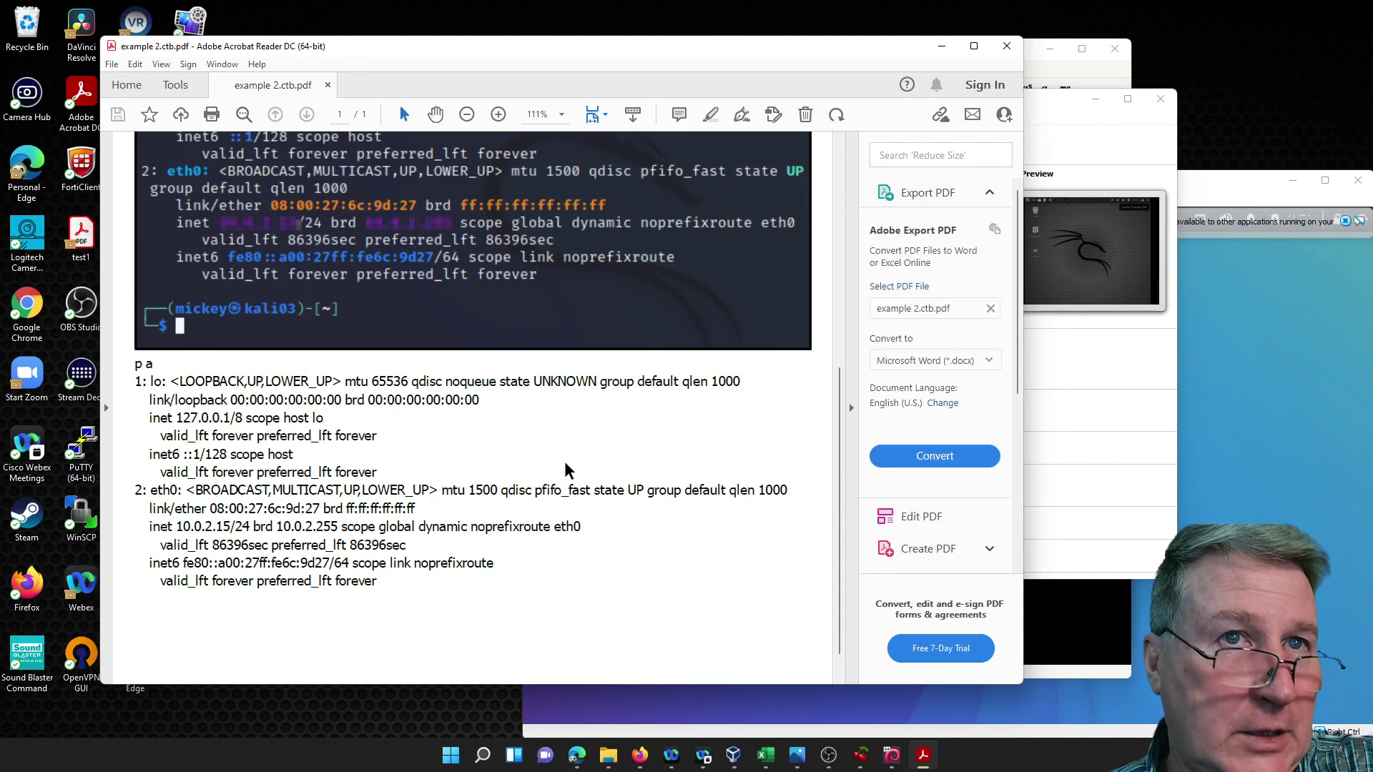
pyautogui.scroll(12, 565, 466)
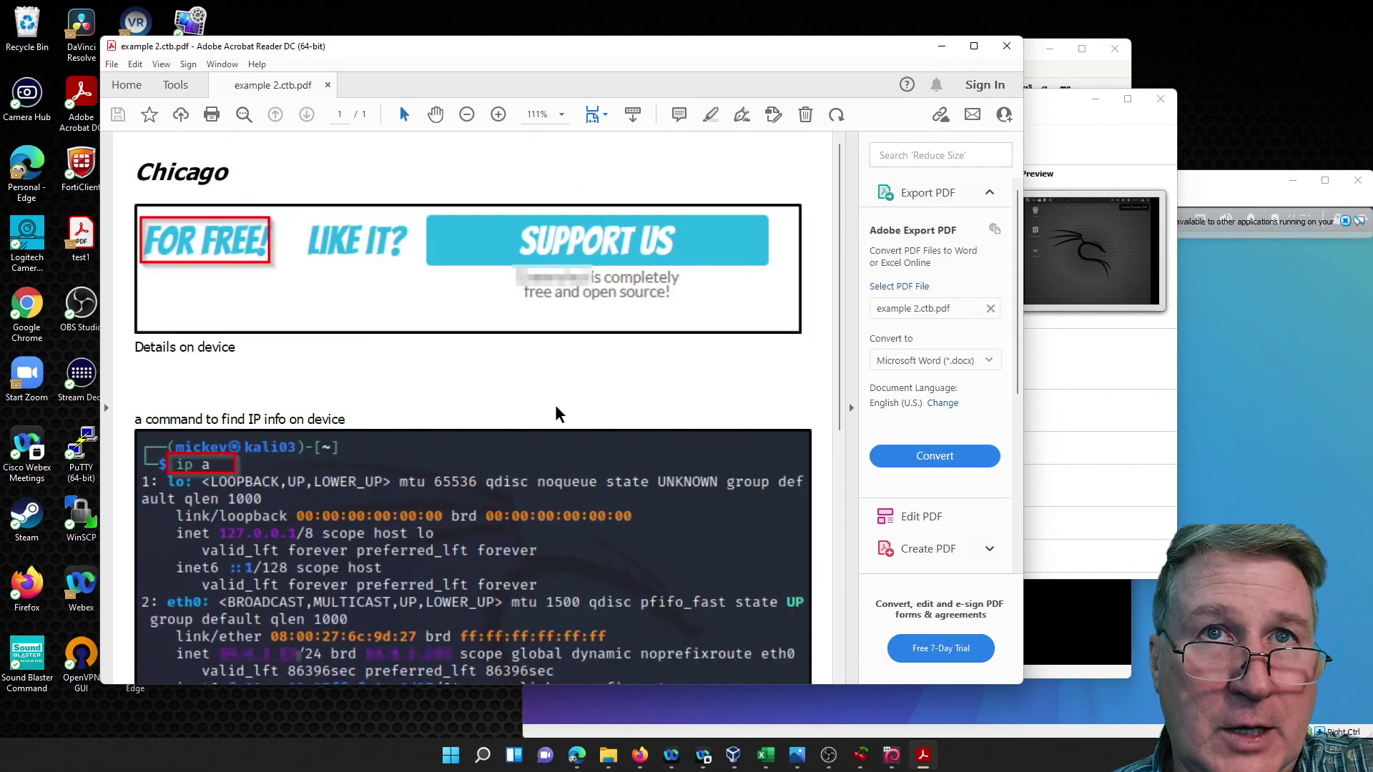